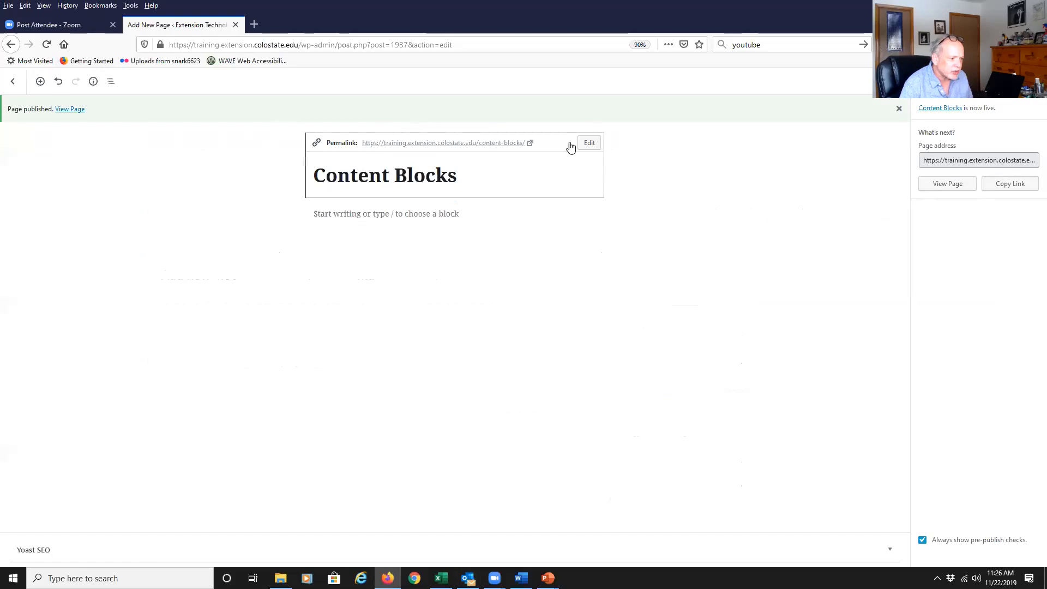
# - Copy the first food label dates paragraph from the Word cheat sheet into the body of the Content Blocks page in Firefox
pyautogui.click(521, 577)
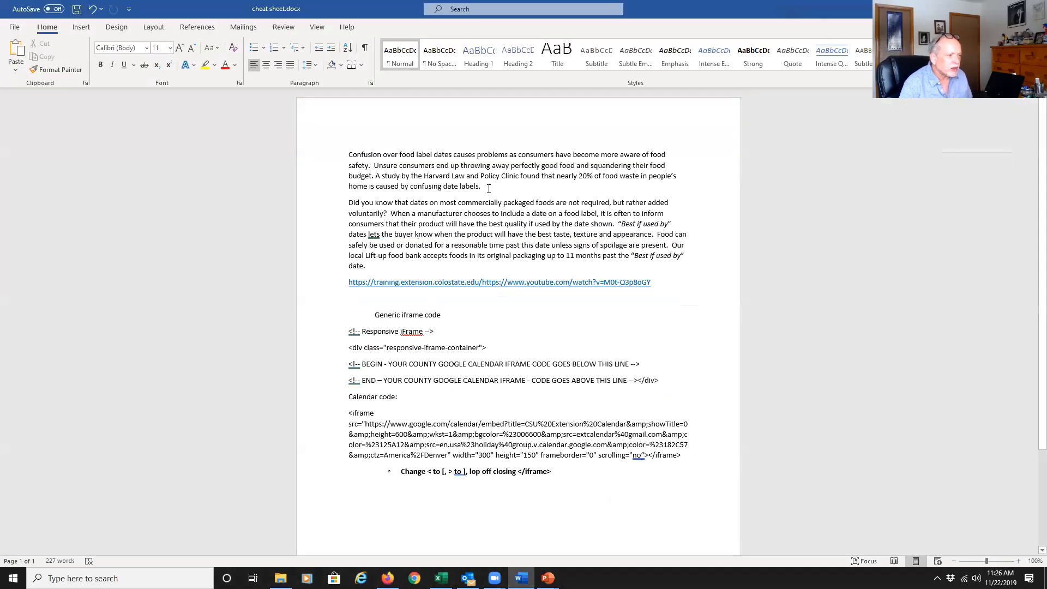
pyautogui.moveTo(489, 188); pyautogui.dragTo(327, 154)
pyautogui.hotkey('ctrl', 'c')
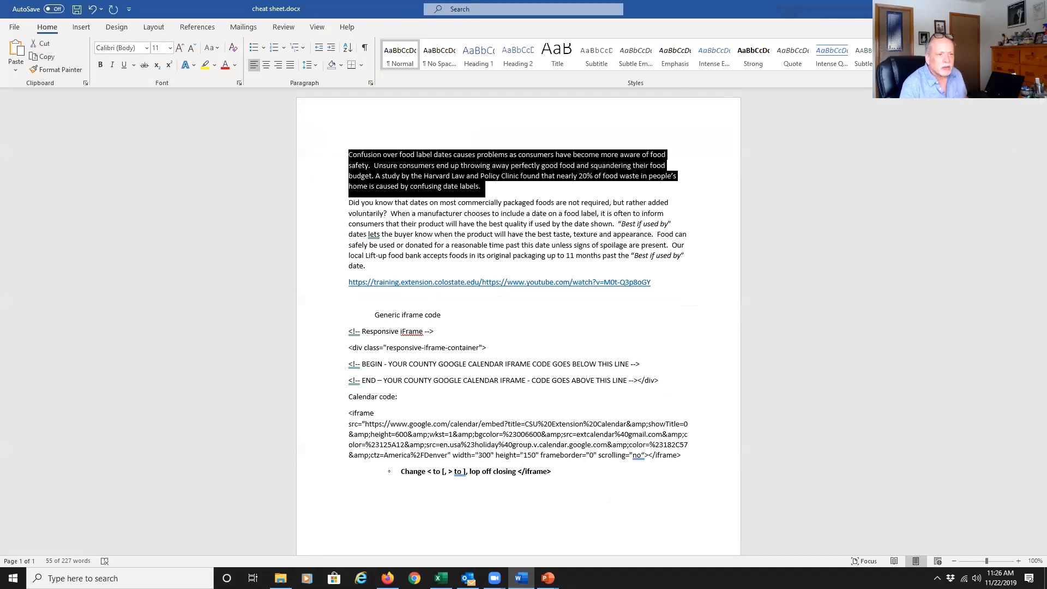
pyautogui.hotkey('alt', 'Tab')
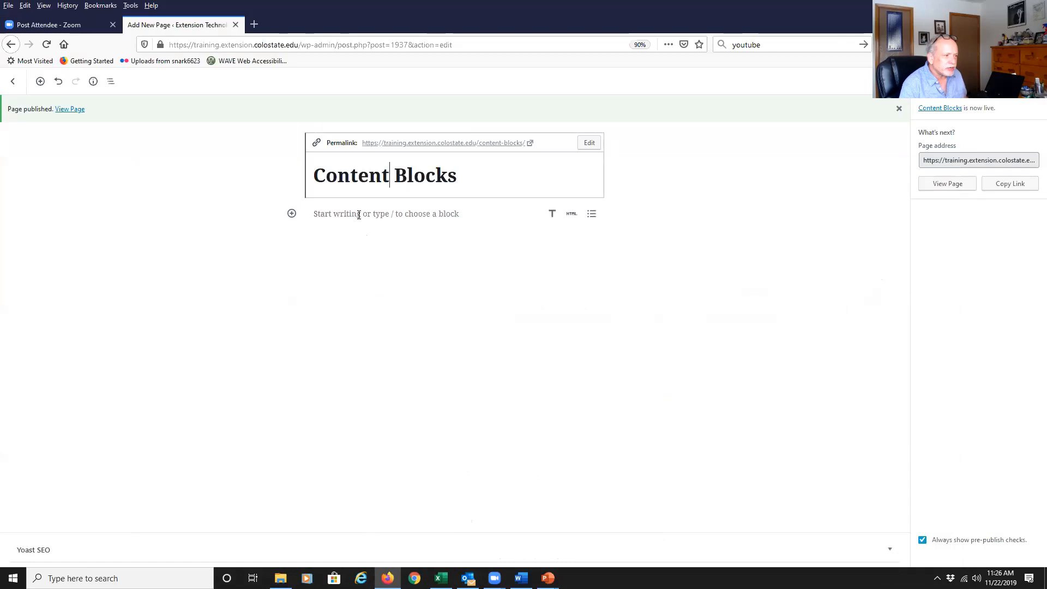
pyautogui.click(359, 214)
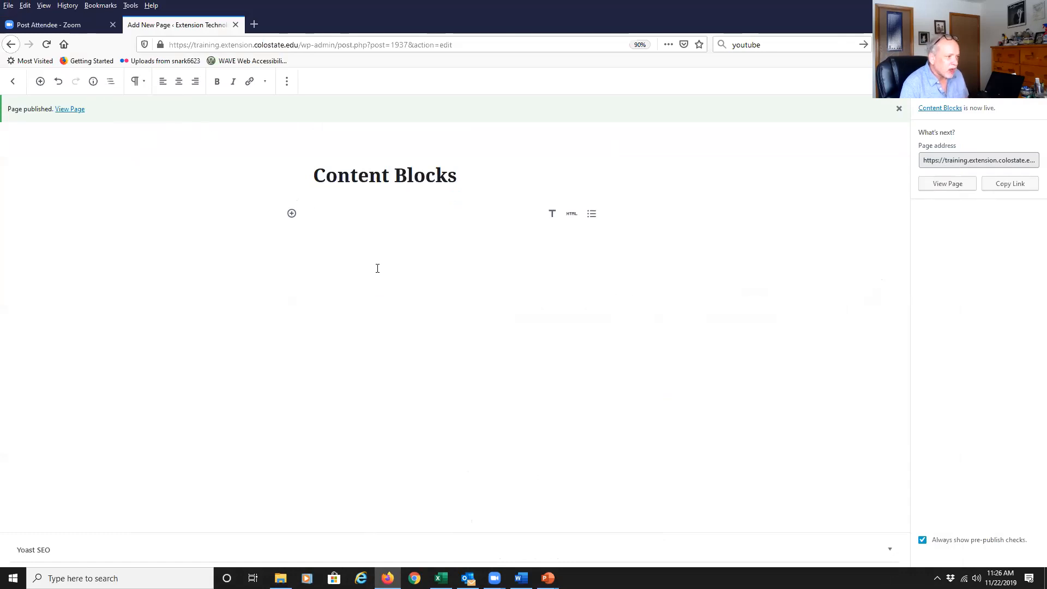
pyautogui.hotkey('ctrl', 'v')
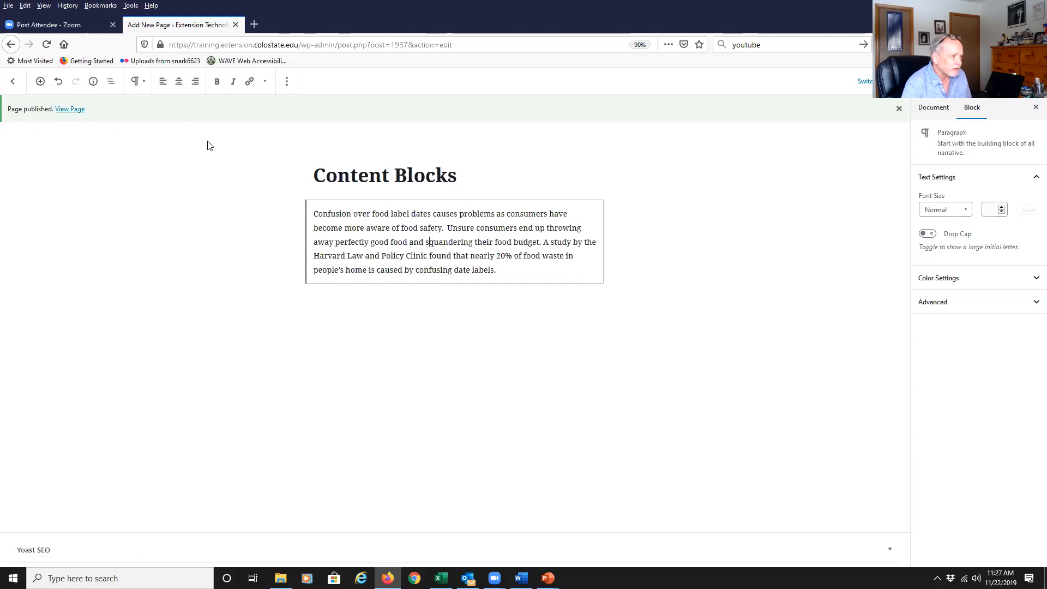
# - Browse the categories of available content blocks, including Layout Elements and Embeds, without adding a block
pyautogui.click(41, 82)
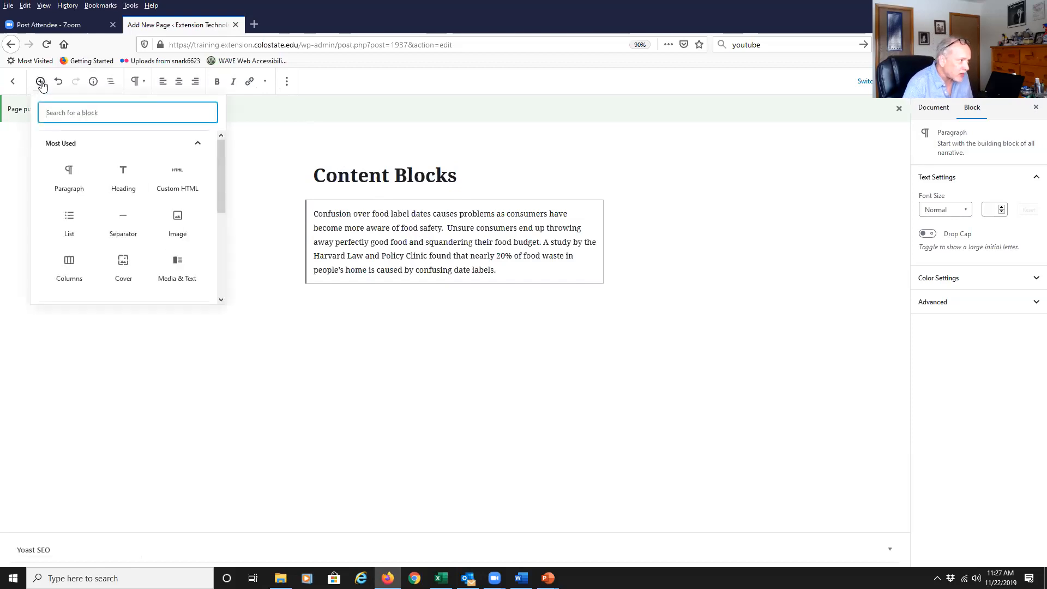
pyautogui.moveTo(220, 174); pyautogui.dragTo(221, 243)
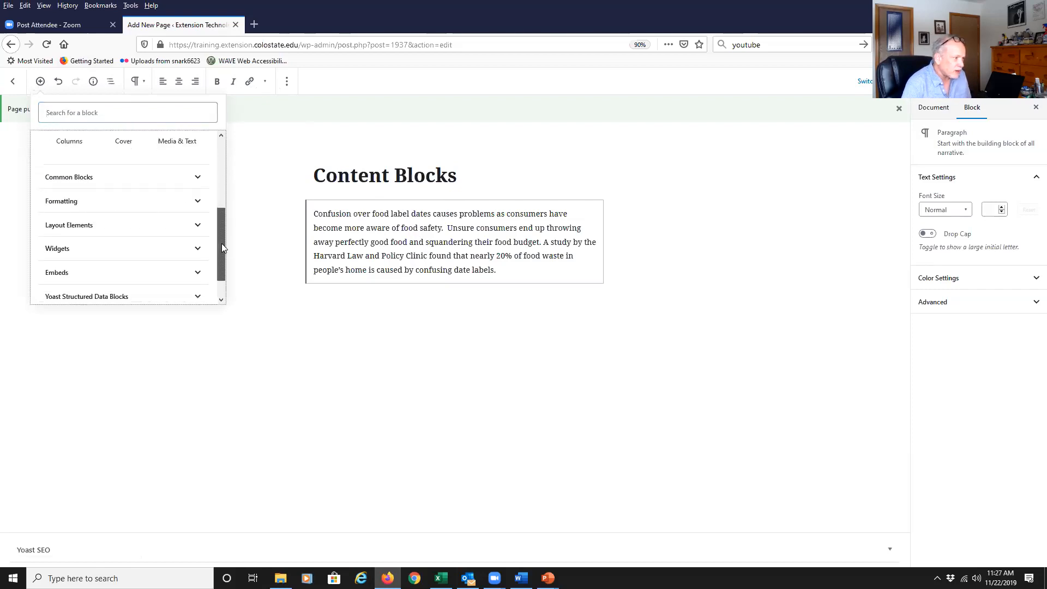
pyautogui.click(196, 227)
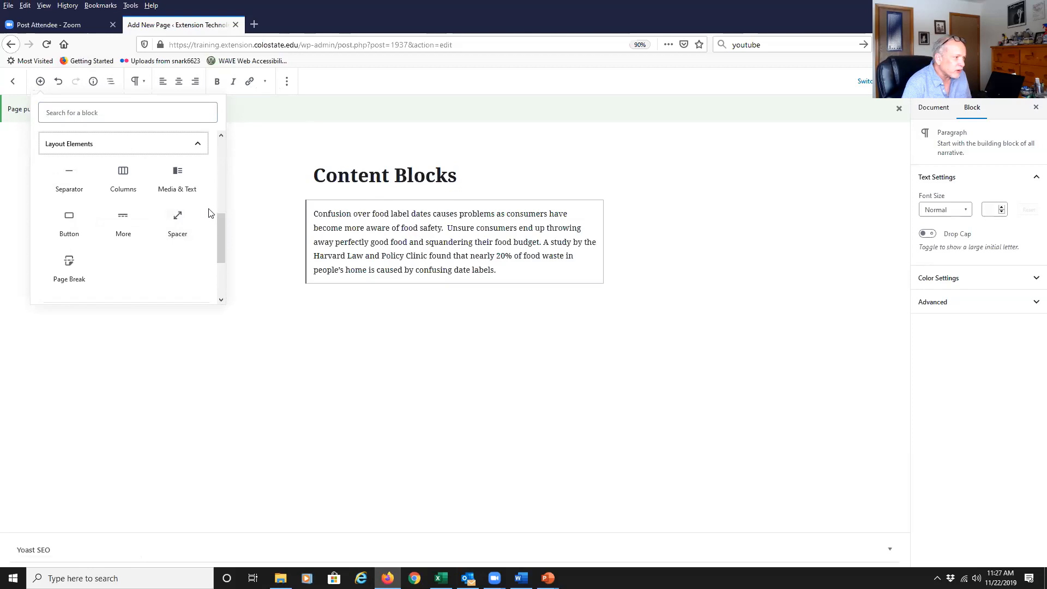
pyautogui.click(198, 145)
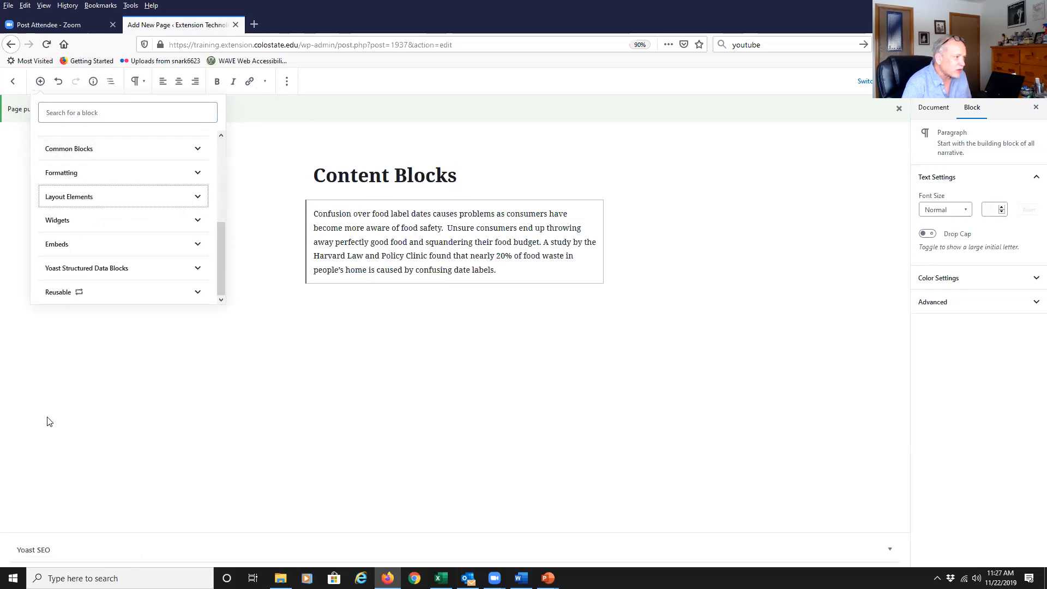
pyautogui.click(60, 245)
pyautogui.click(435, 265)
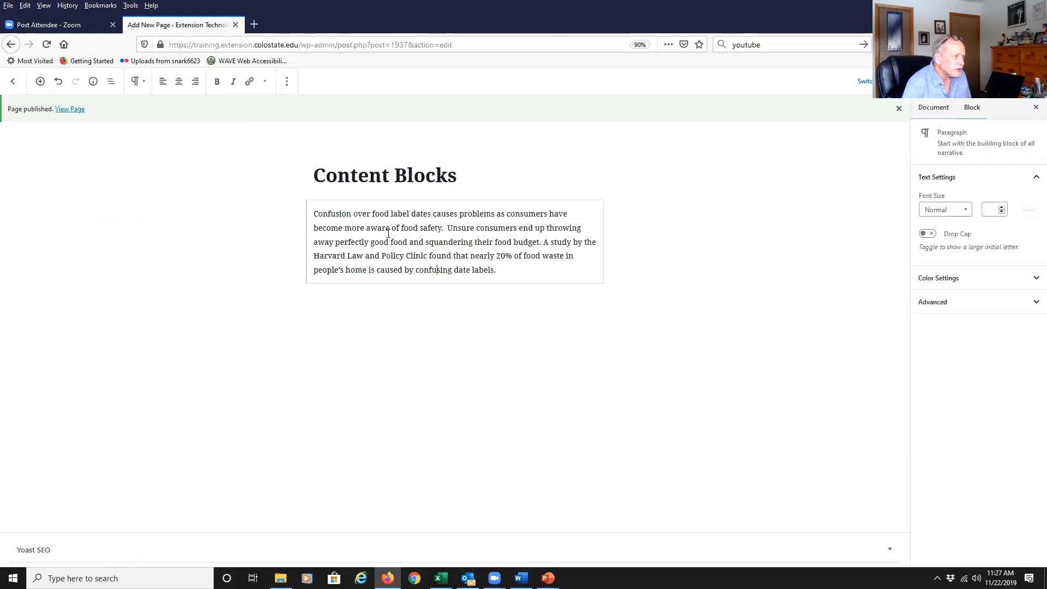
# - Examine the page's content structure and block navigation, plus the paragraph's extra formatting choices and block options
pyautogui.click(93, 81)
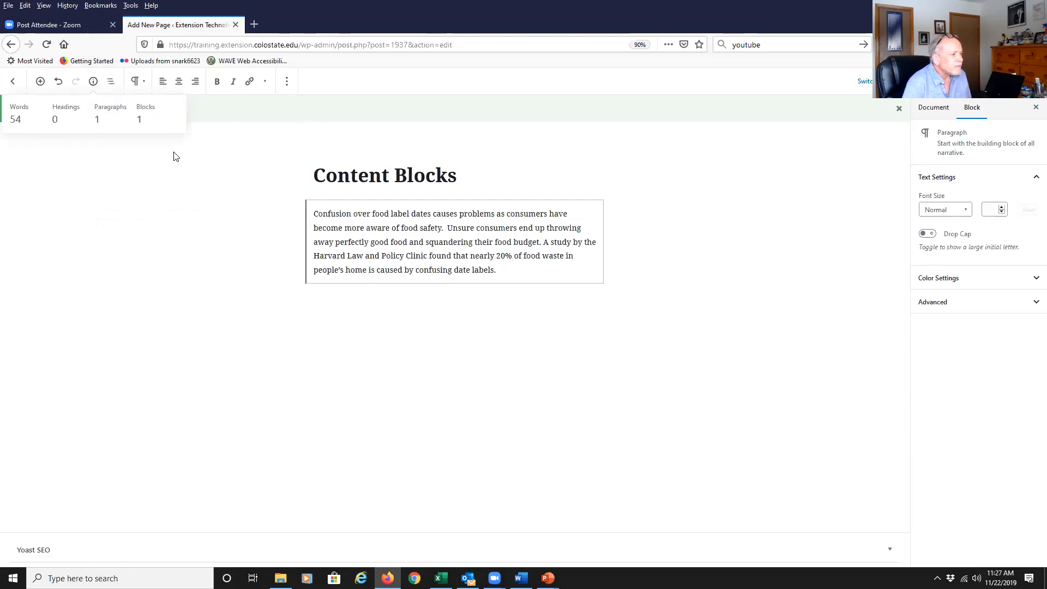
pyautogui.click(110, 83)
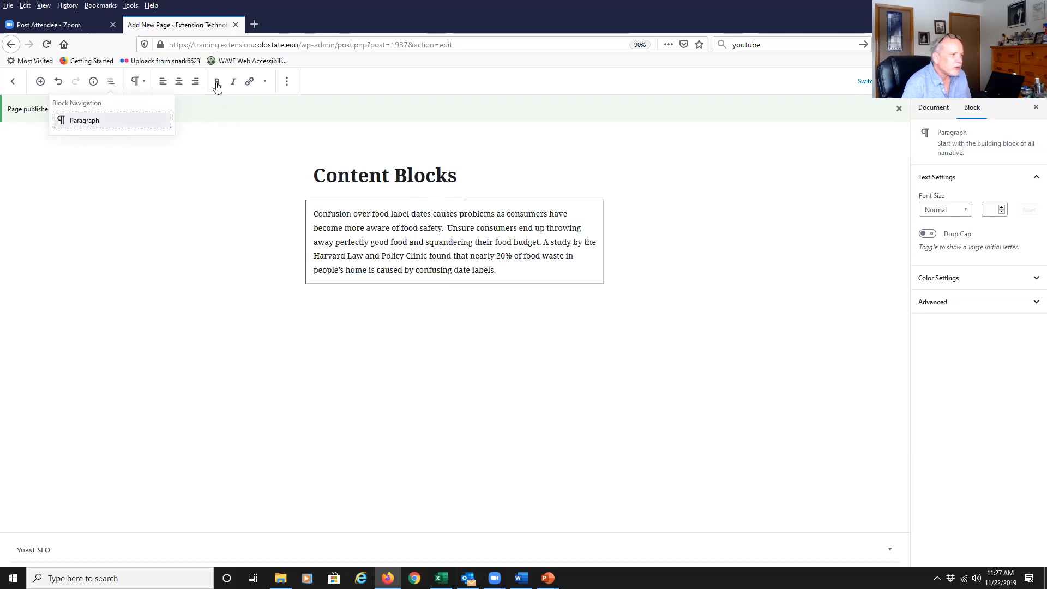
pyautogui.click(264, 82)
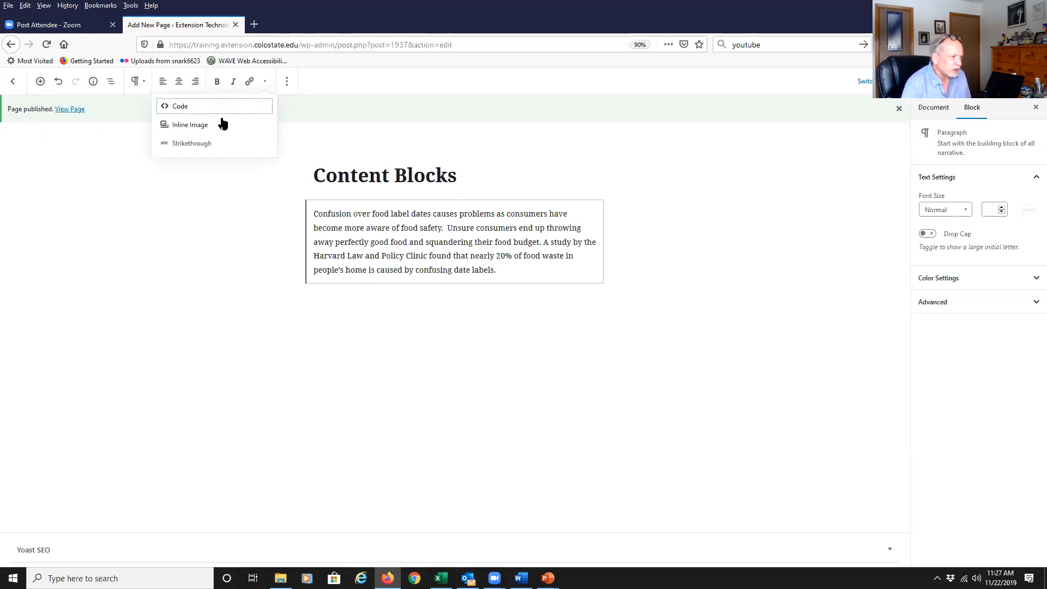
pyautogui.click(159, 185)
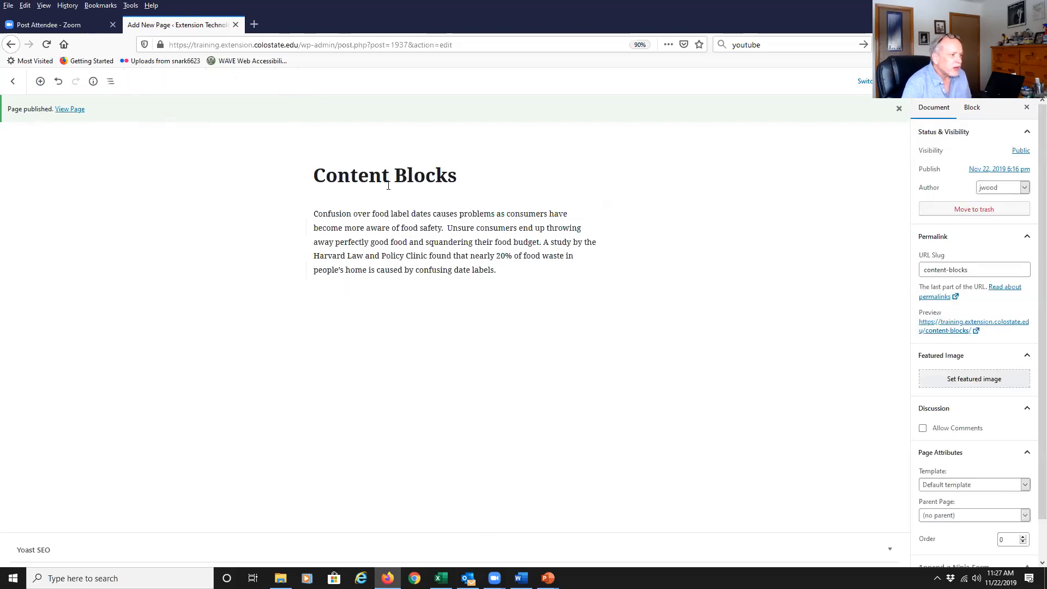
pyautogui.click(401, 218)
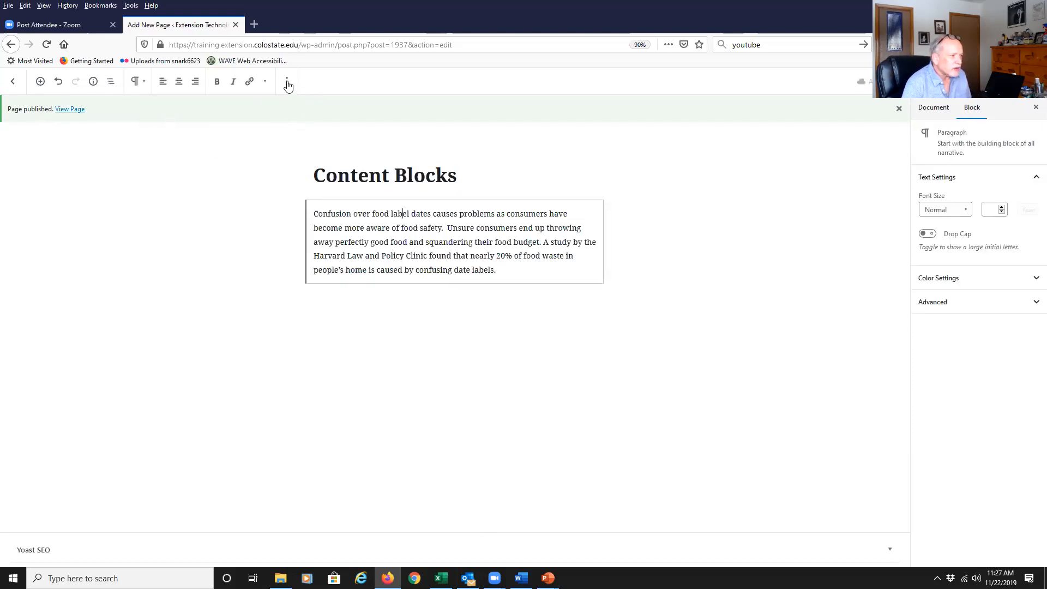
pyautogui.click(288, 83)
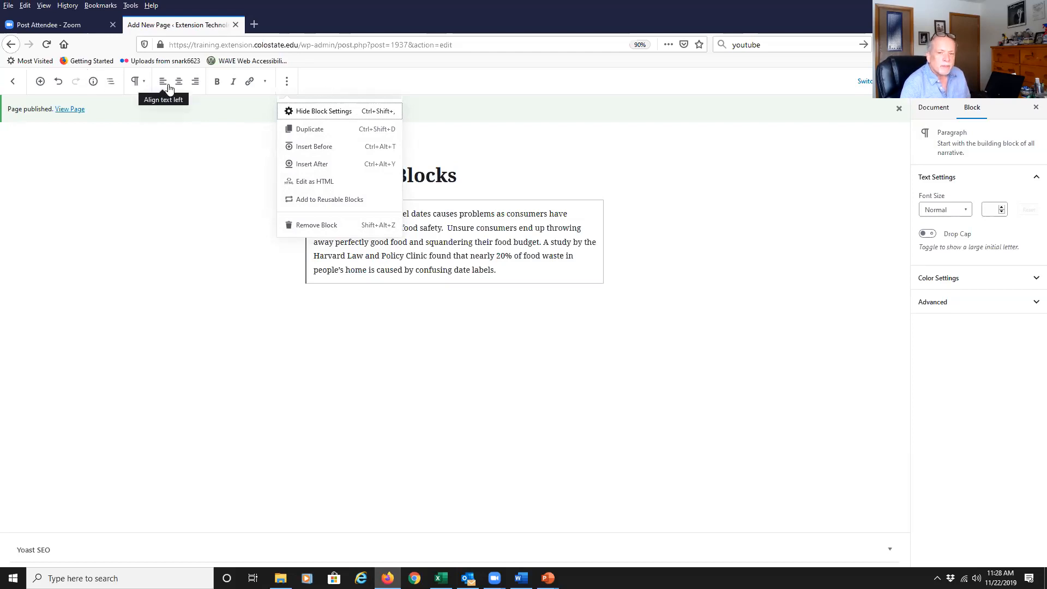
pyautogui.click(115, 293)
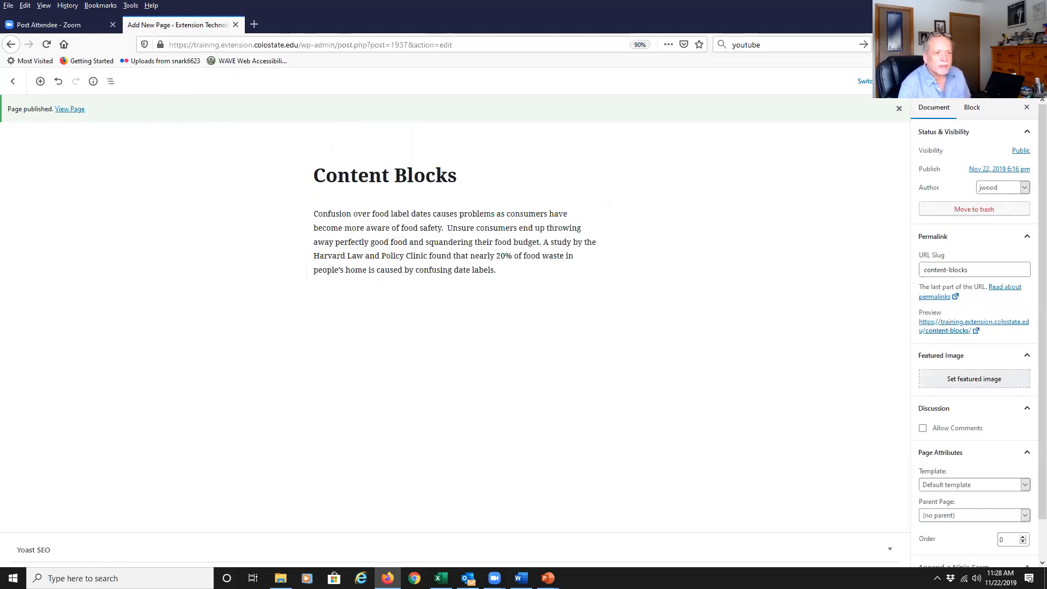
# - Hide the editor's settings sidebar and show it again
pyautogui.click(1009, 81)
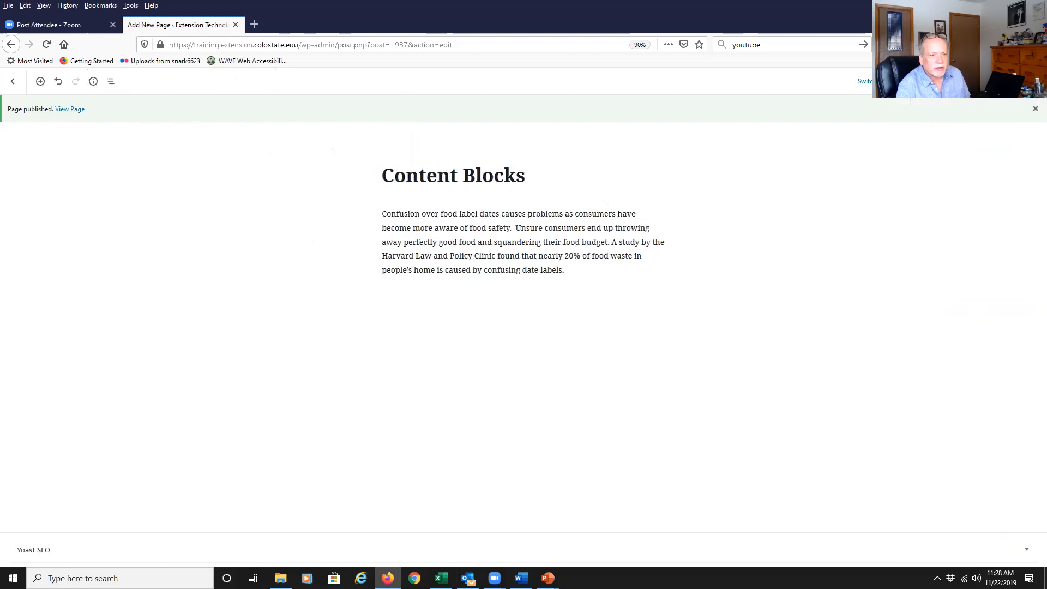
pyautogui.click(1009, 81)
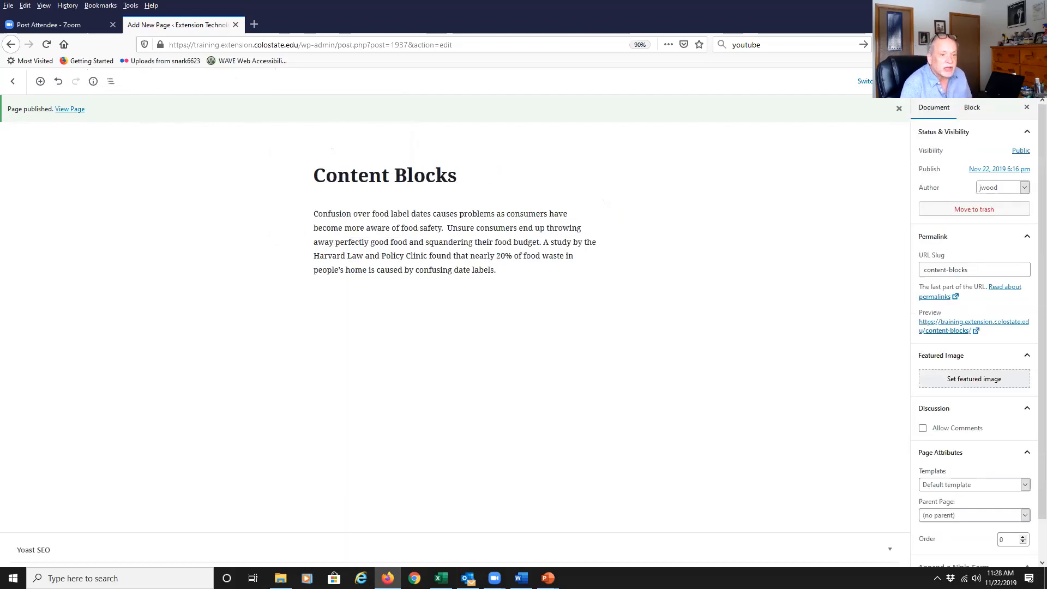
# - Turn off the Top Toolbar view option and turn on Spotlight Mode in the editor
pyautogui.click(1034, 81)
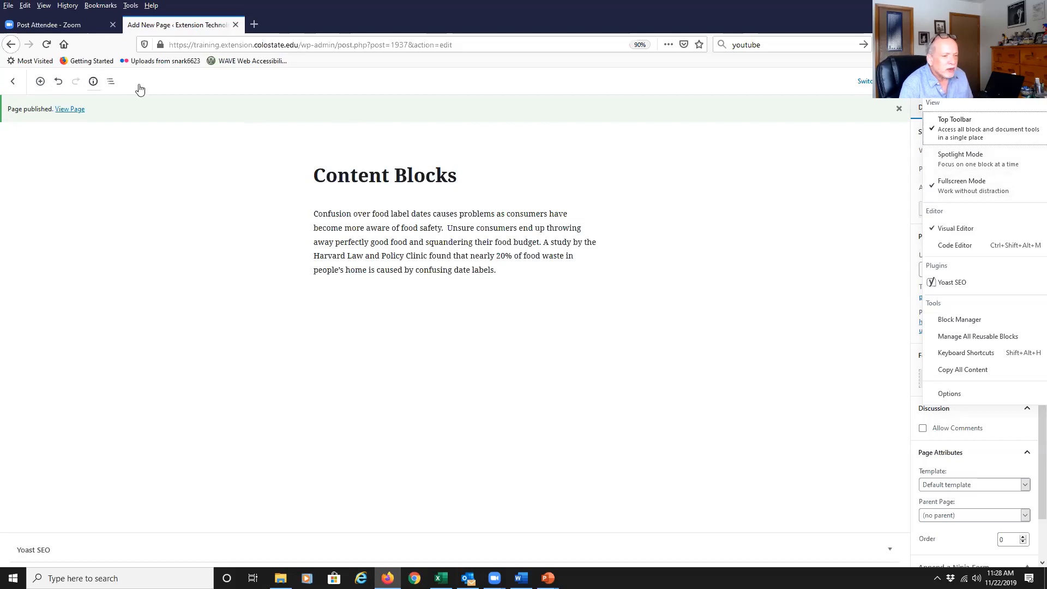
pyautogui.click(946, 123)
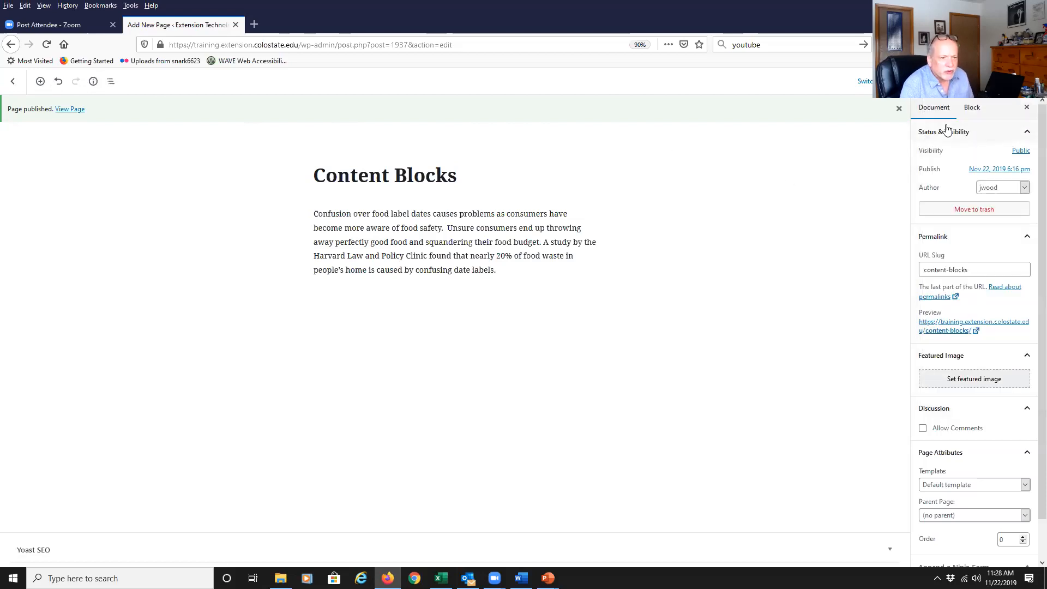
pyautogui.click(1032, 81)
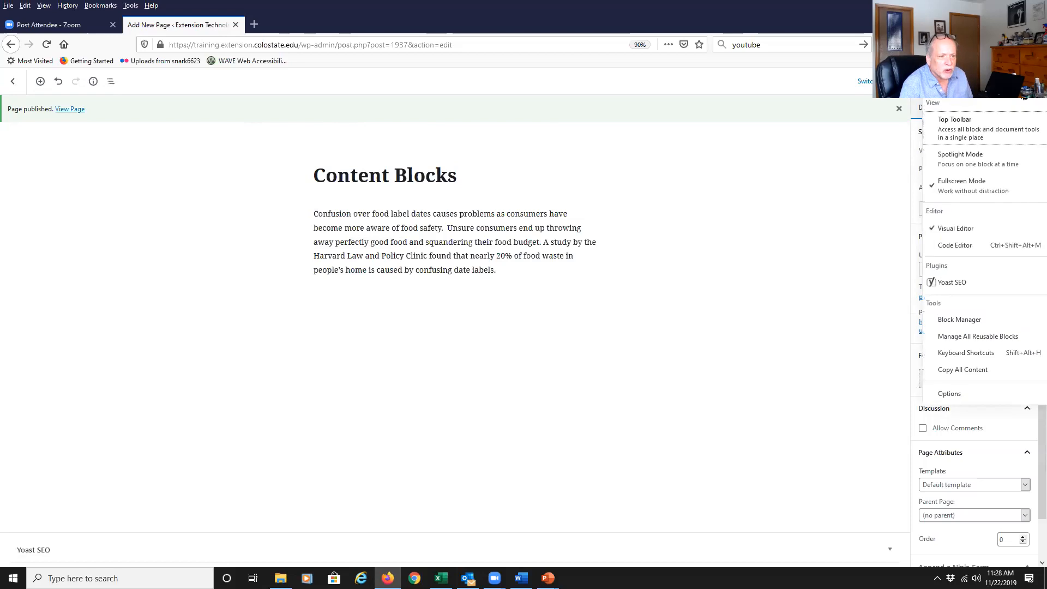
pyautogui.click(984, 163)
# - Turn off Fullscreen Mode and place the cursor in the food label paragraph
pyautogui.click(1032, 82)
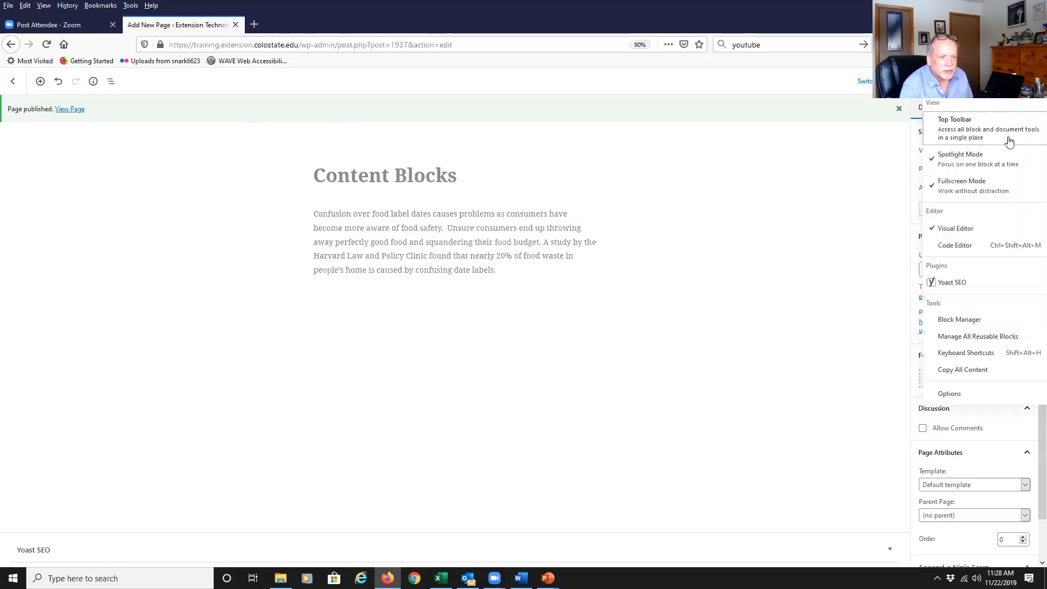
pyautogui.click(981, 183)
pyautogui.click(393, 232)
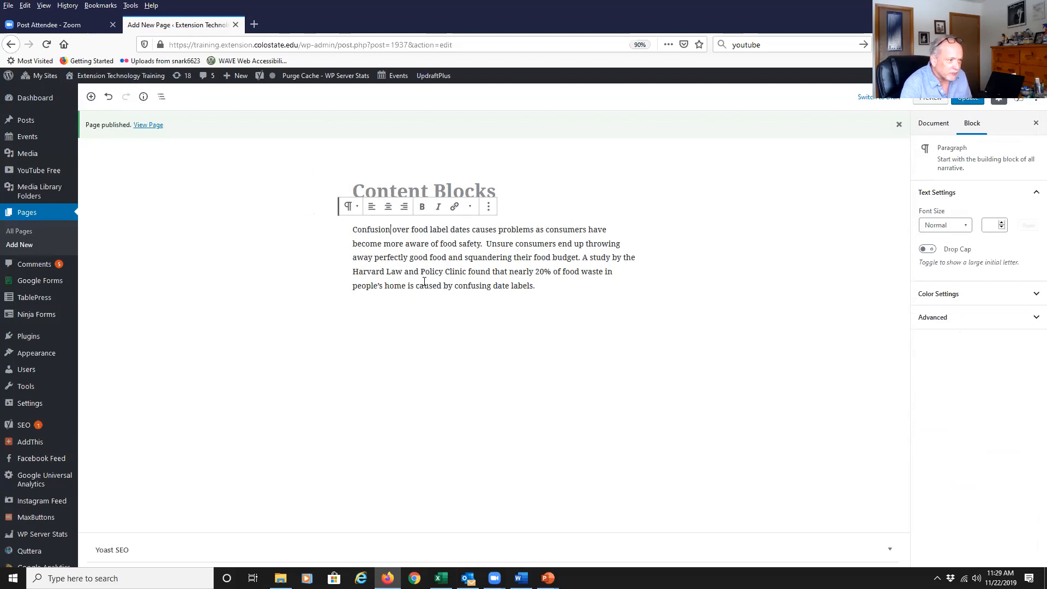
# - Turn the Top Toolbar view option back on and switch off Spotlight Mode
pyautogui.click(1035, 100)
pyautogui.click(980, 151)
pyautogui.click(1034, 103)
pyautogui.click(981, 177)
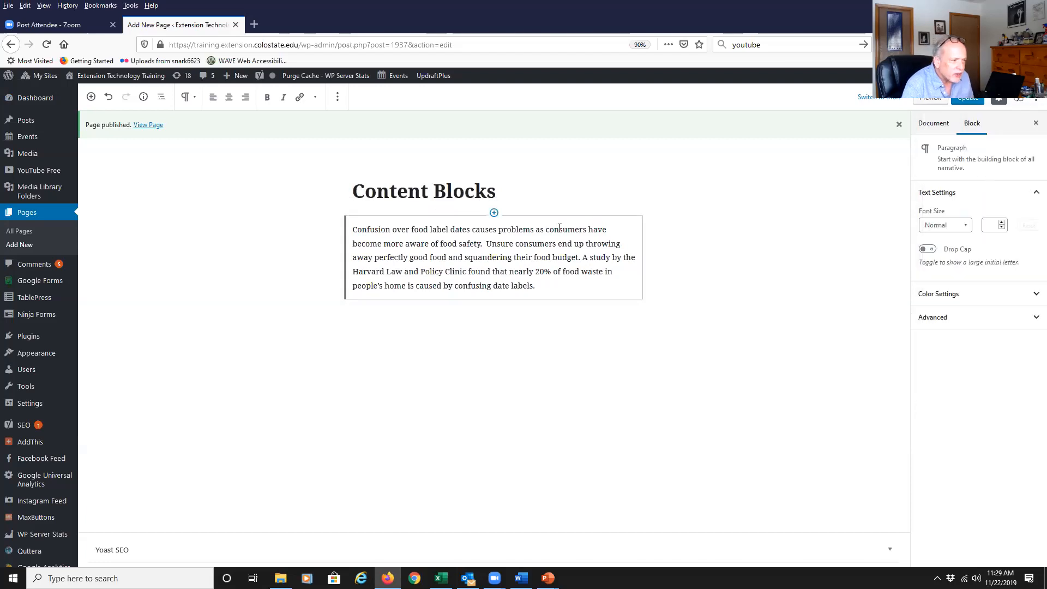
# - Look over the editor's view and tool options, and compare the document settings with the block settings
pyautogui.click(1035, 99)
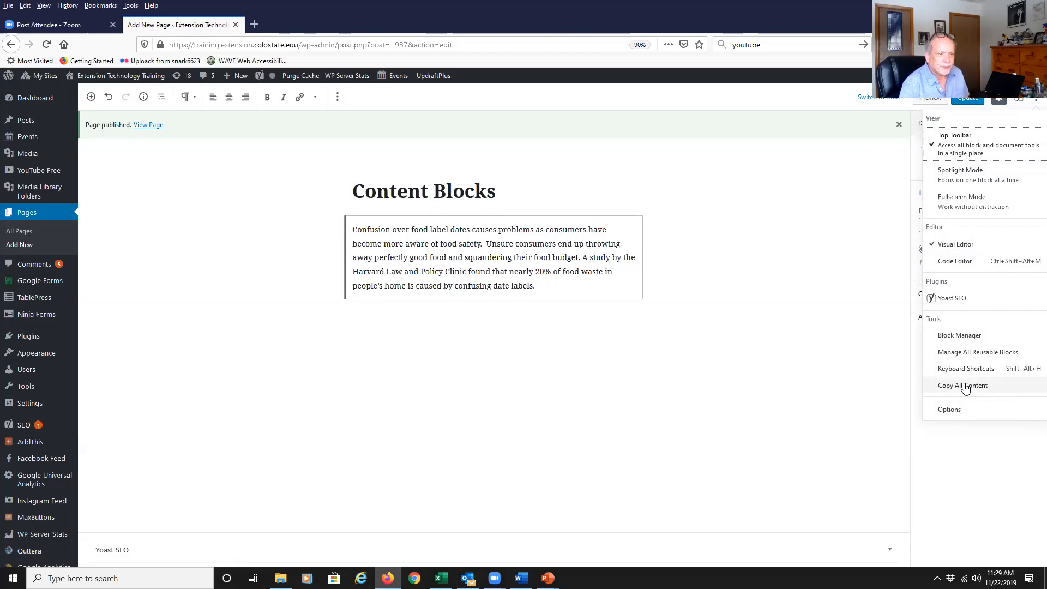
pyautogui.click(848, 338)
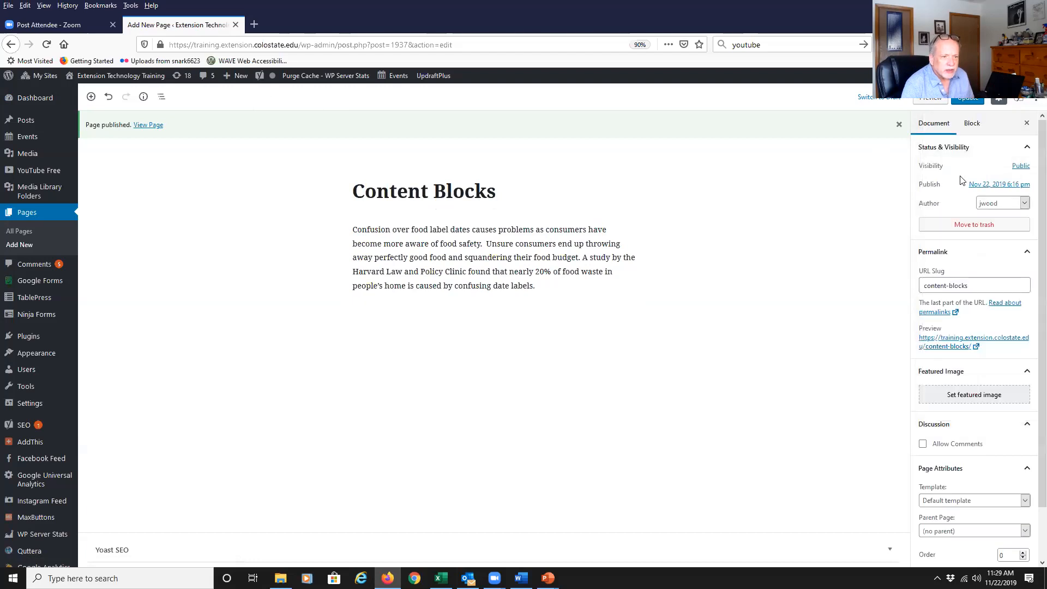
pyautogui.click(971, 123)
pyautogui.click(934, 124)
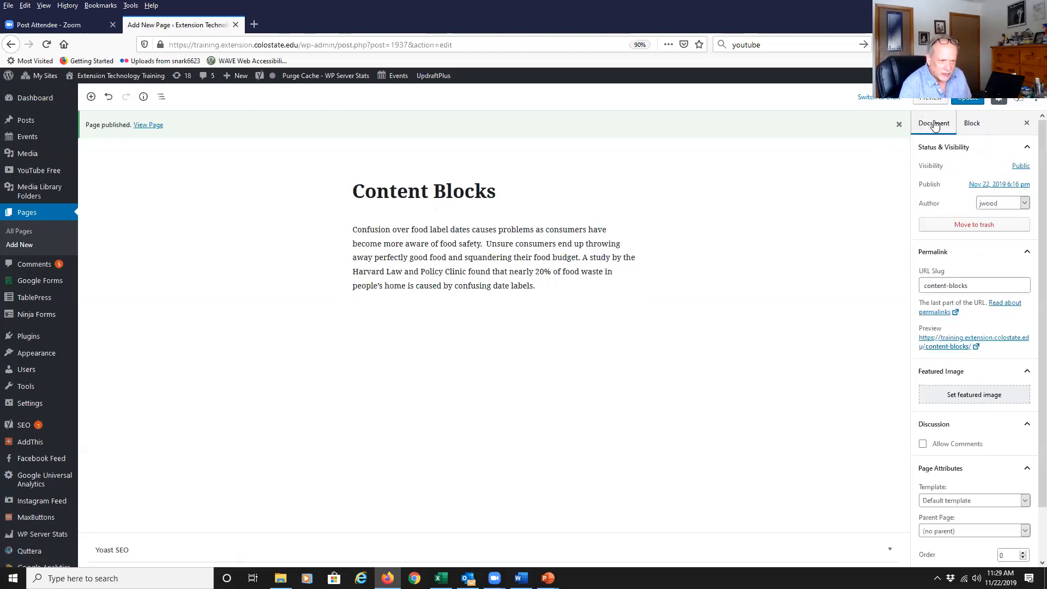
pyautogui.click(972, 123)
pyautogui.click(936, 125)
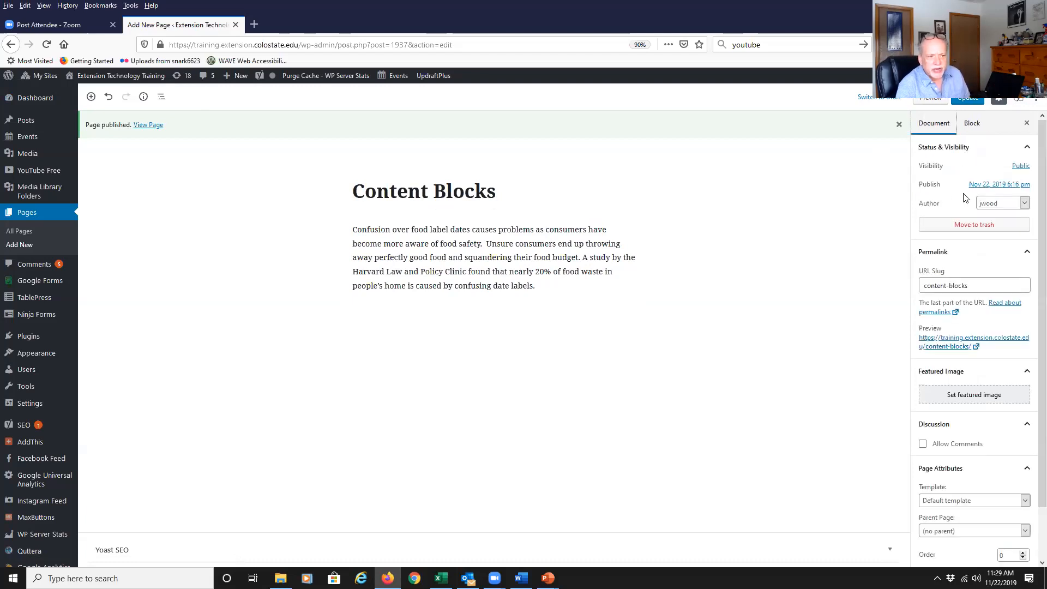
# - Examine the page's visibility choices, publish date calendar, URL slug and page attributes without changing them
pyautogui.click(1010, 165)
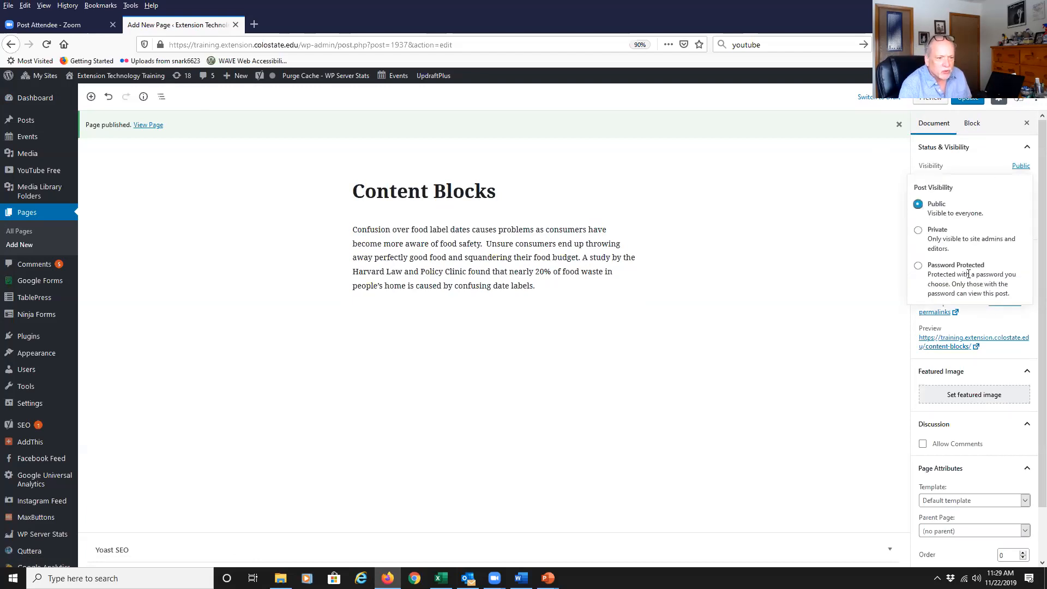
pyautogui.click(821, 278)
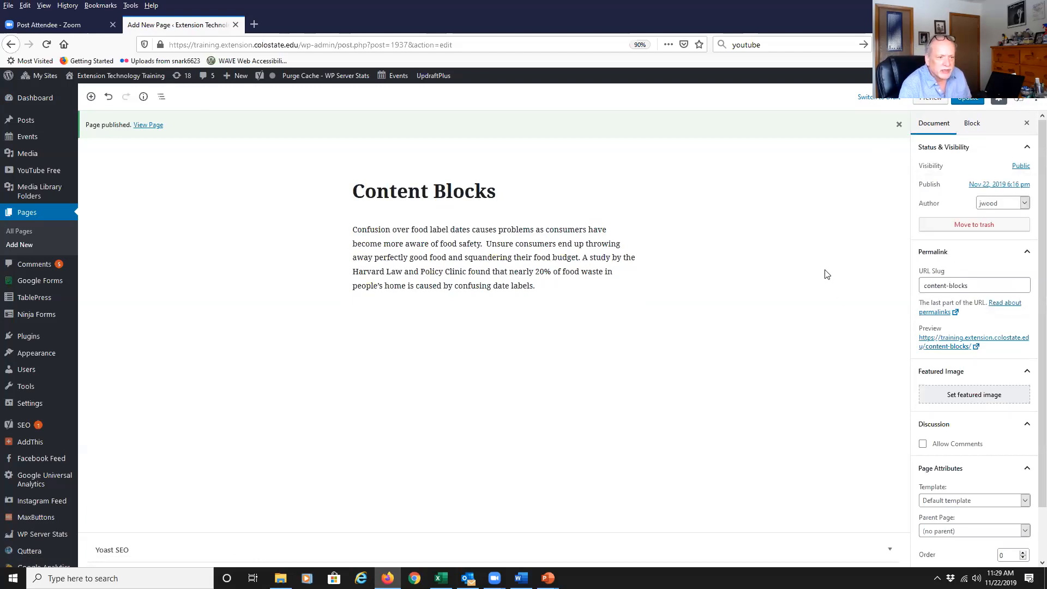
pyautogui.click(989, 183)
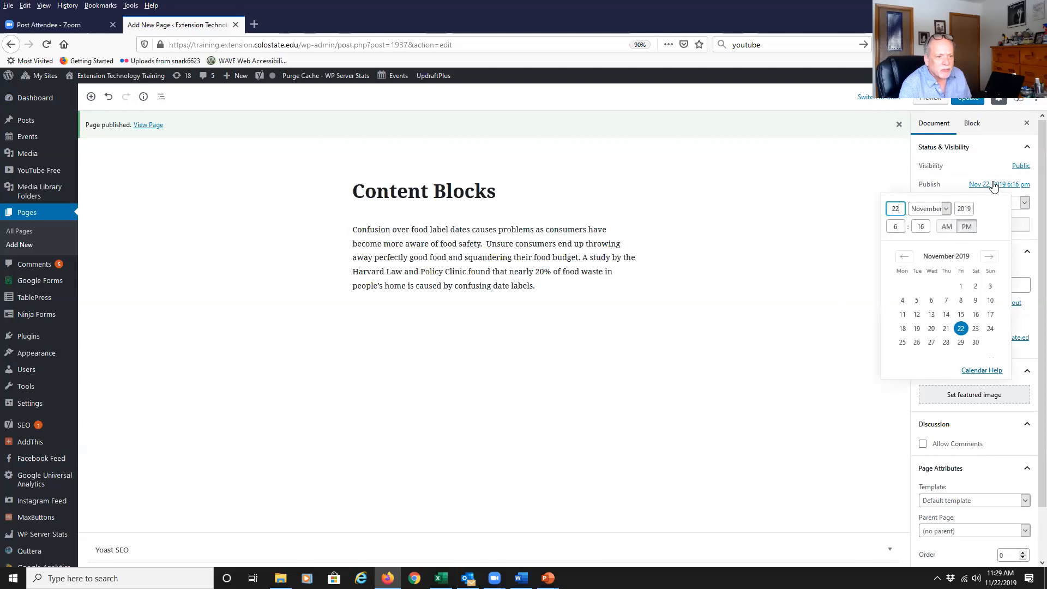
pyautogui.click(791, 298)
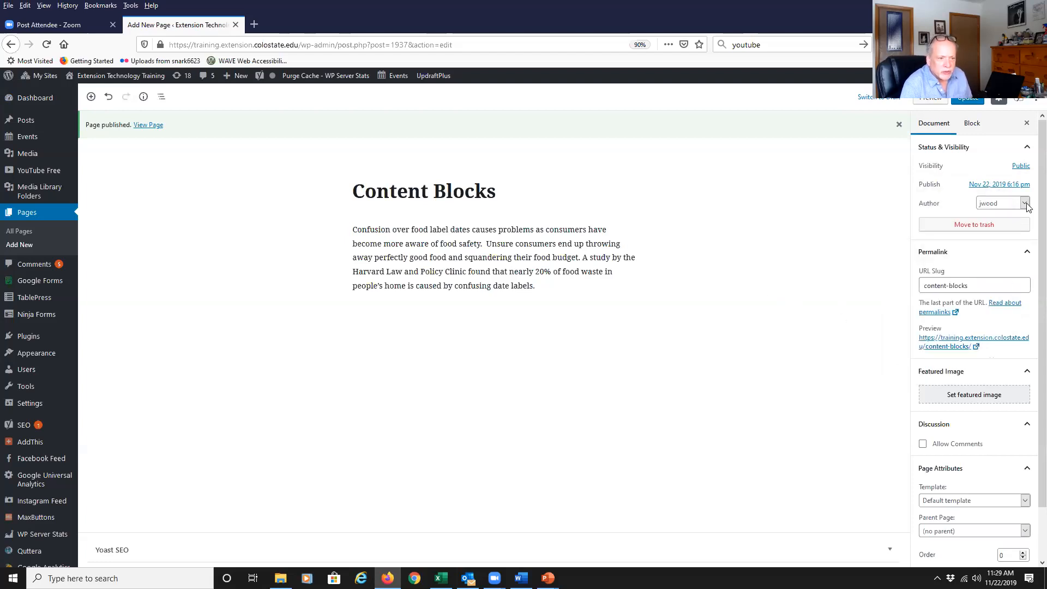
pyautogui.click(981, 288)
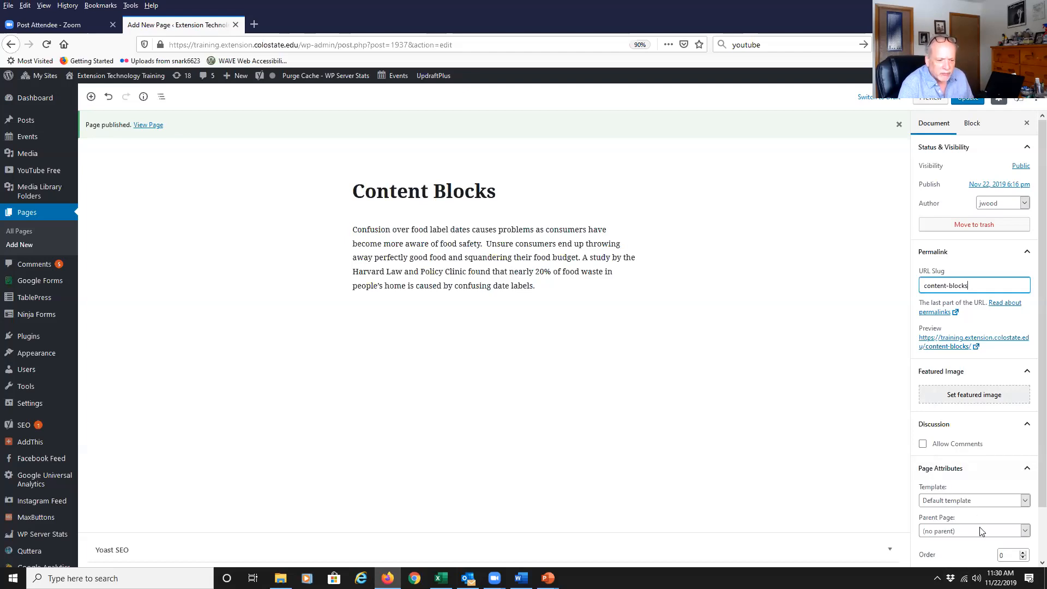
pyautogui.scroll(-1, 1028, 507)
pyautogui.scroll(1, 1029, 522)
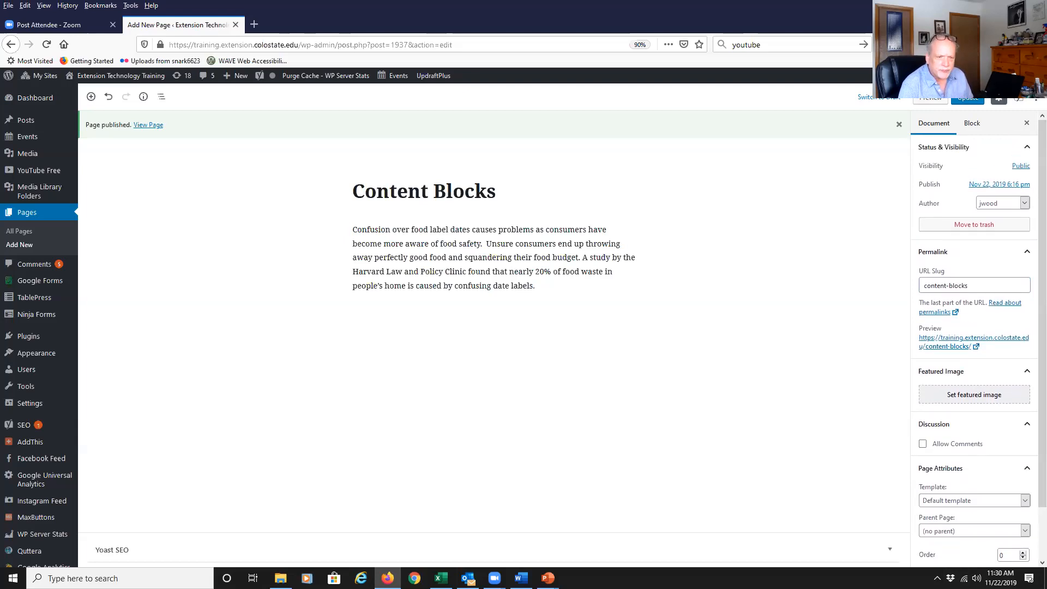
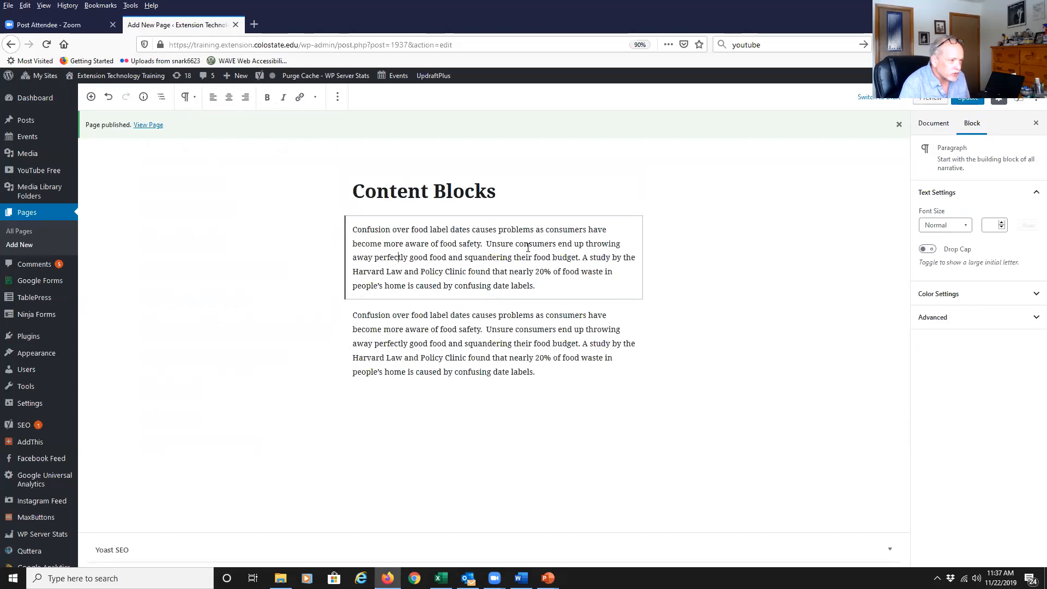
# - Review the first paragraph's transform, font size and color options, and turn on its drop cap
pyautogui.click(186, 98)
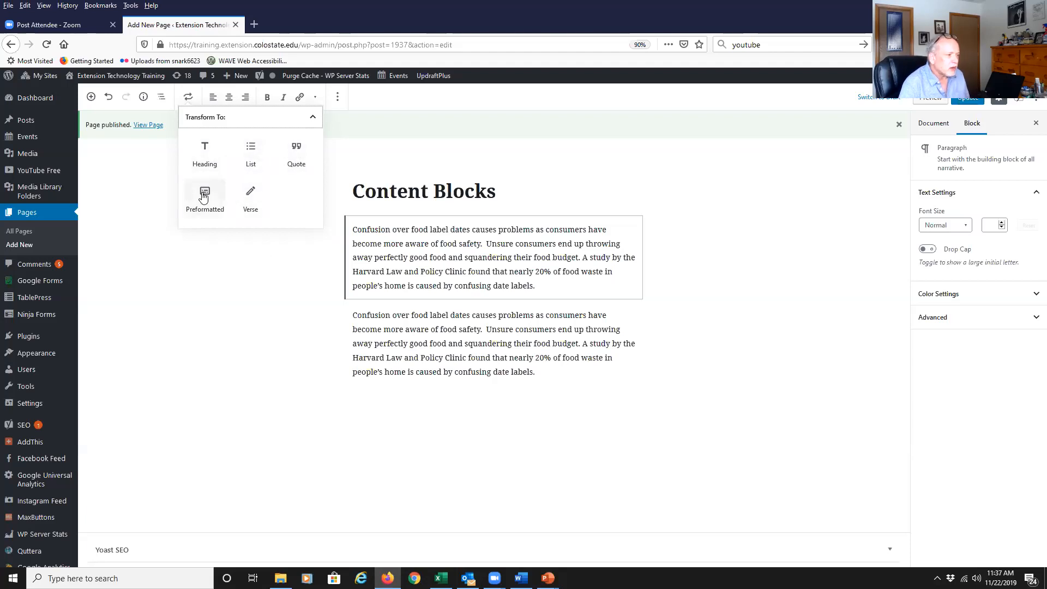
pyautogui.click(468, 247)
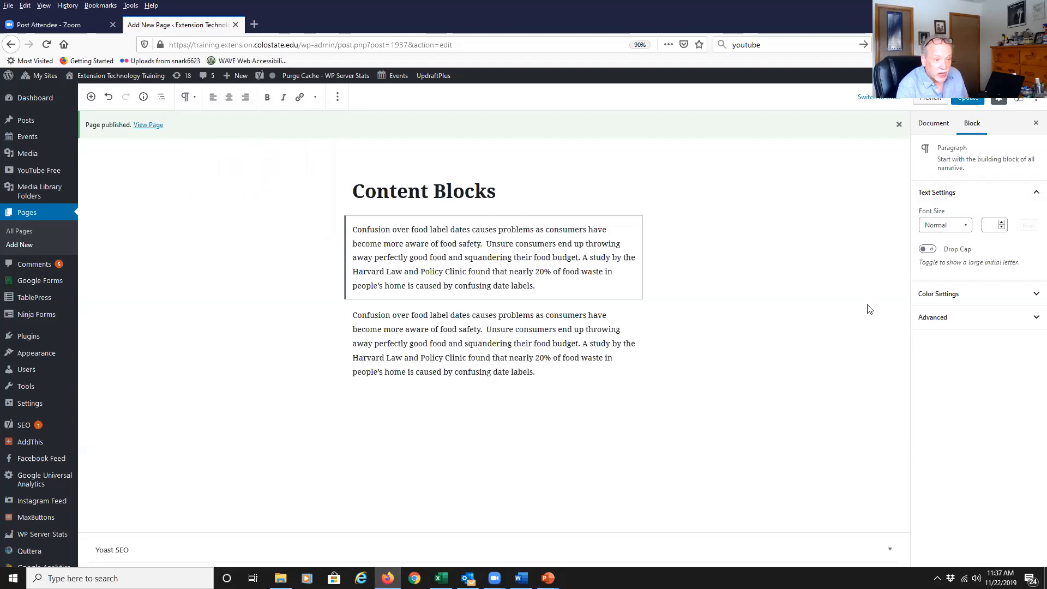
pyautogui.click(967, 228)
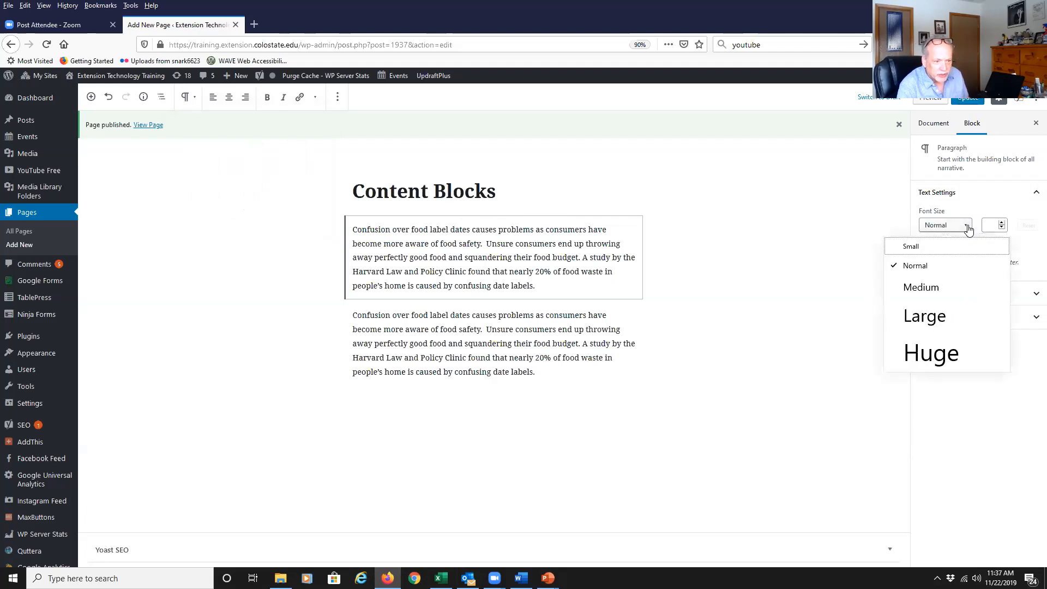
pyautogui.click(968, 228)
pyautogui.click(987, 224)
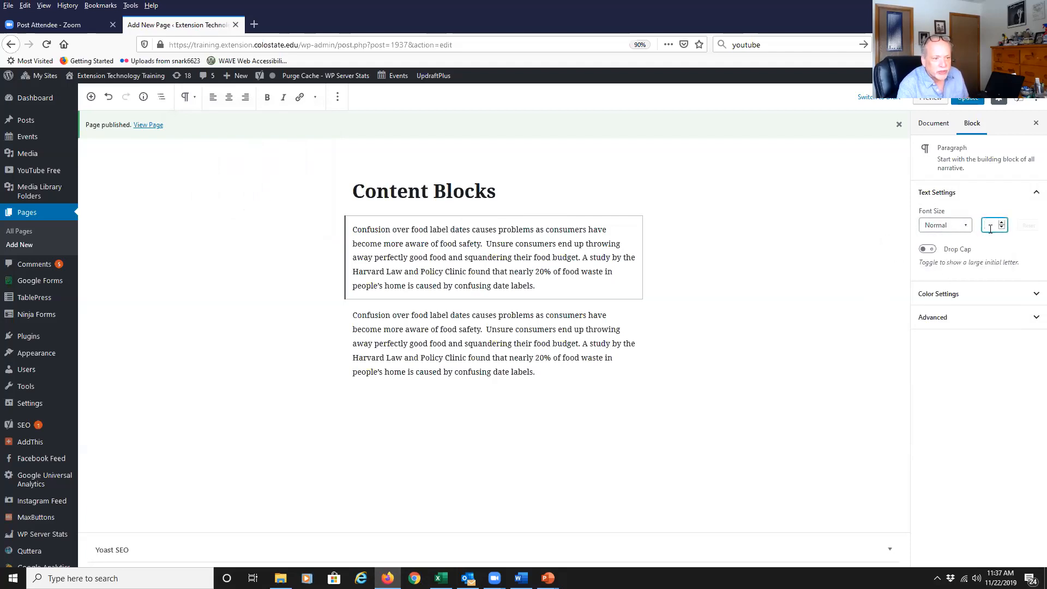
pyautogui.click(926, 249)
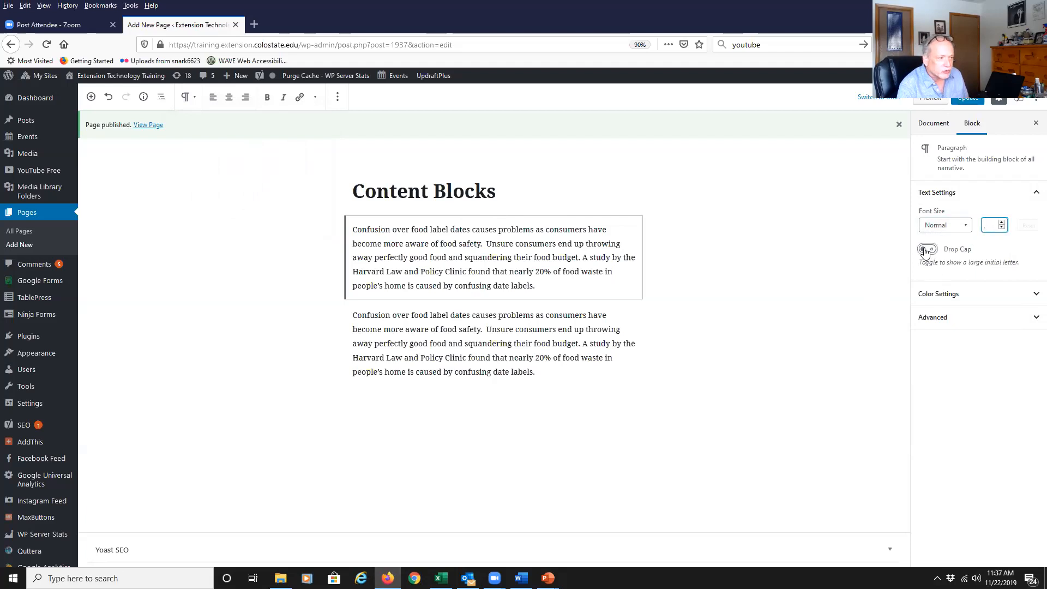
pyautogui.click(925, 298)
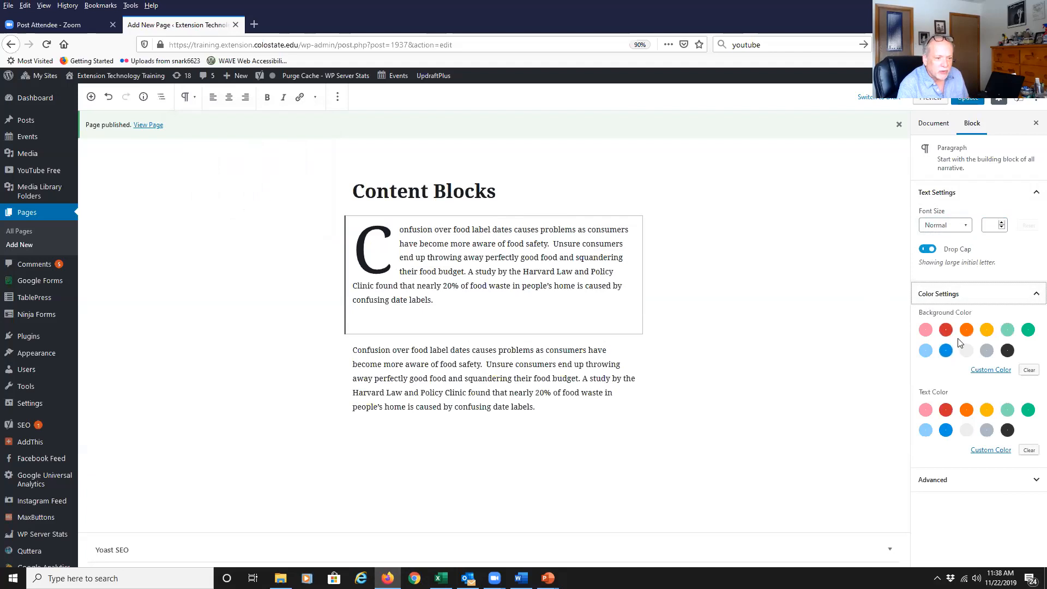
pyautogui.click(876, 285)
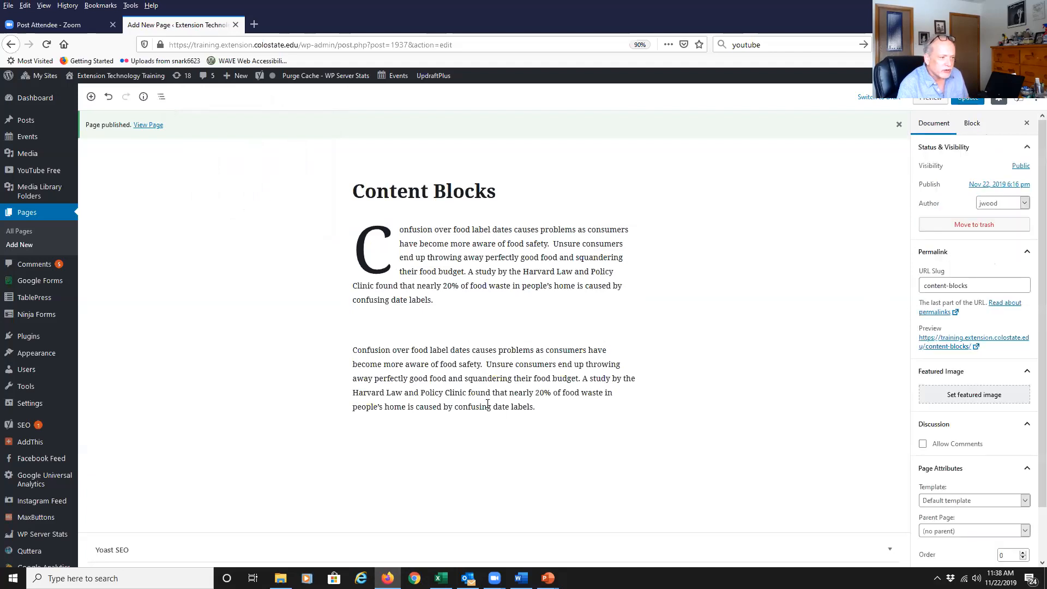
# - Insert a Cover block between the page title and the drop cap paragraph
pyautogui.click(487, 377)
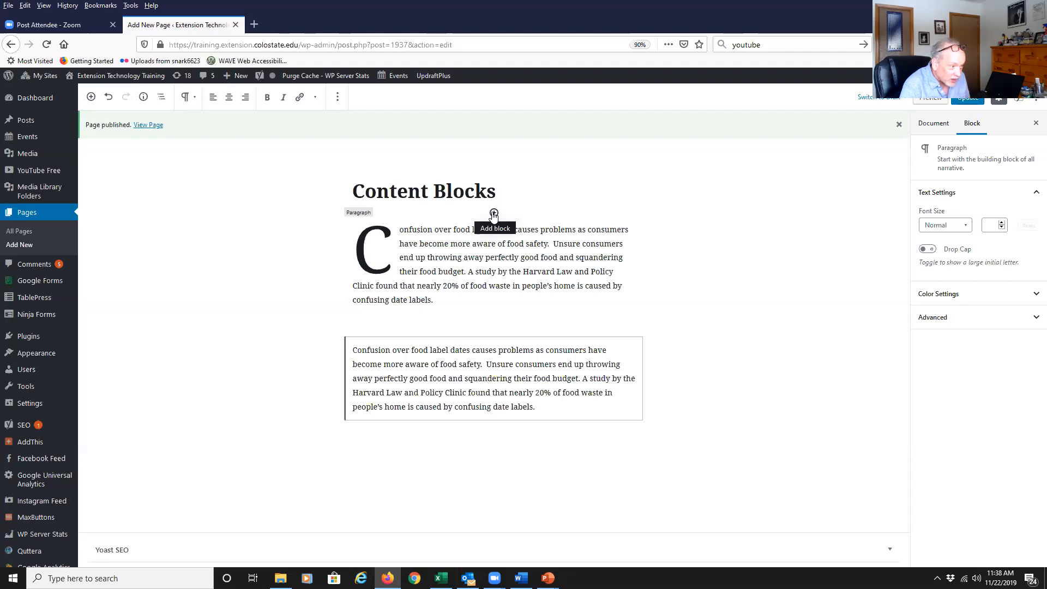
pyautogui.click(494, 214)
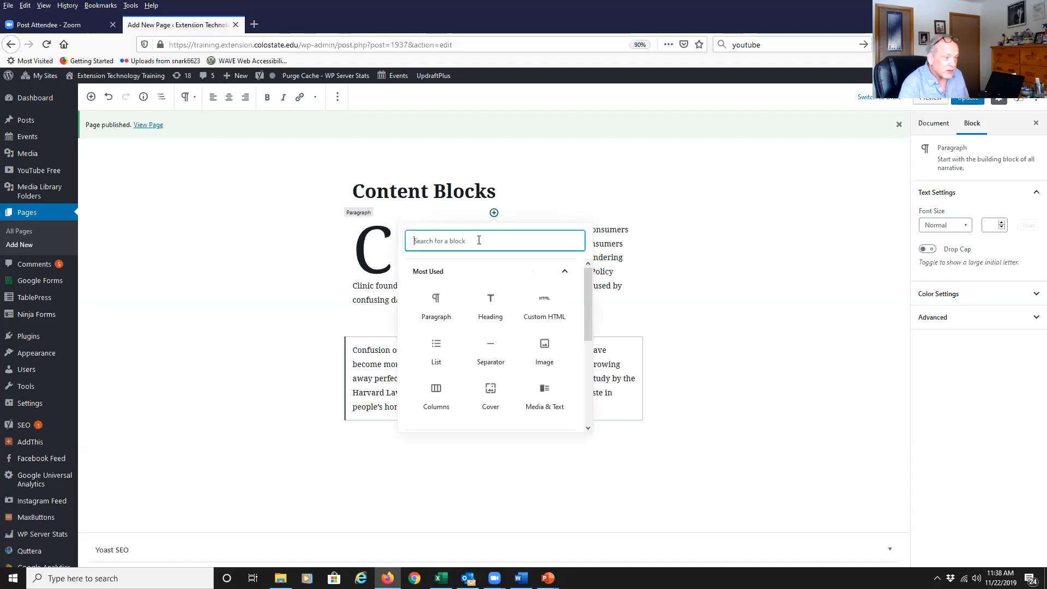
pyautogui.write('cov')
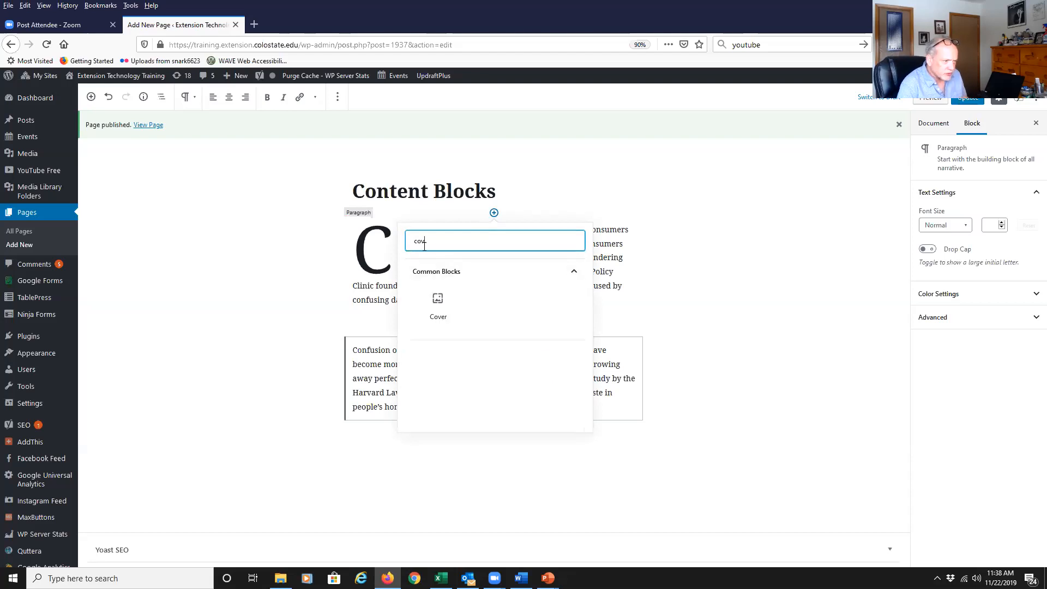
pyautogui.click(436, 302)
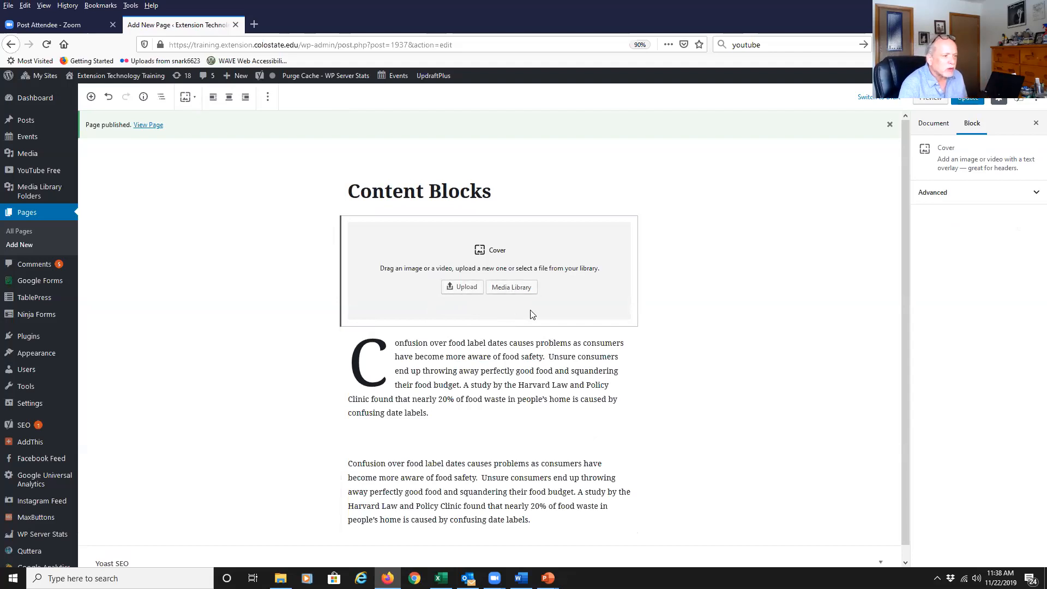
# - Fill the Cover block with the existing library image gutenberg-wordpress-blocks-1.png
pyautogui.click(511, 289)
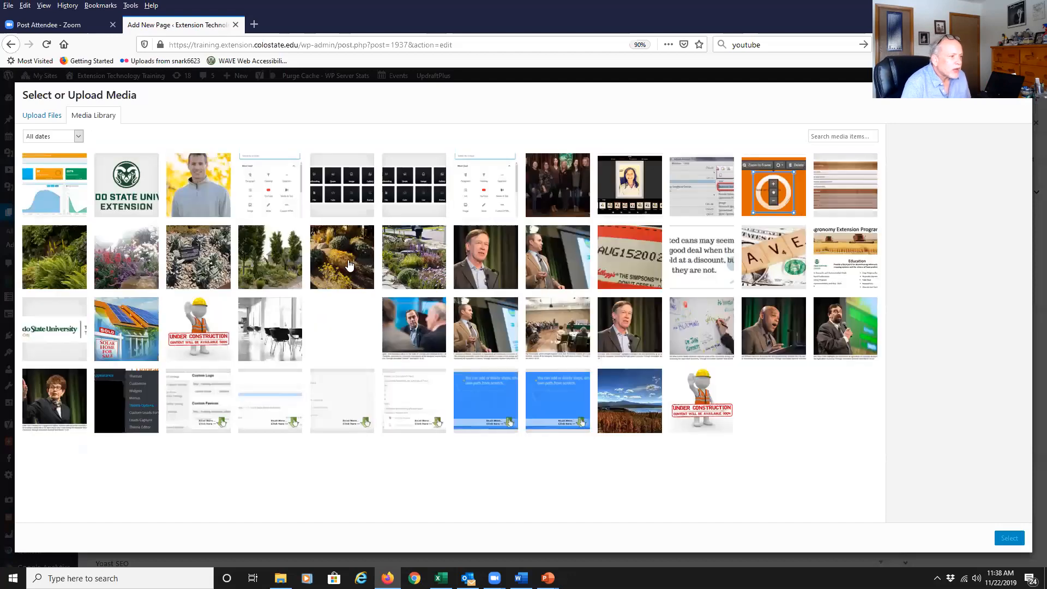
pyautogui.click(345, 196)
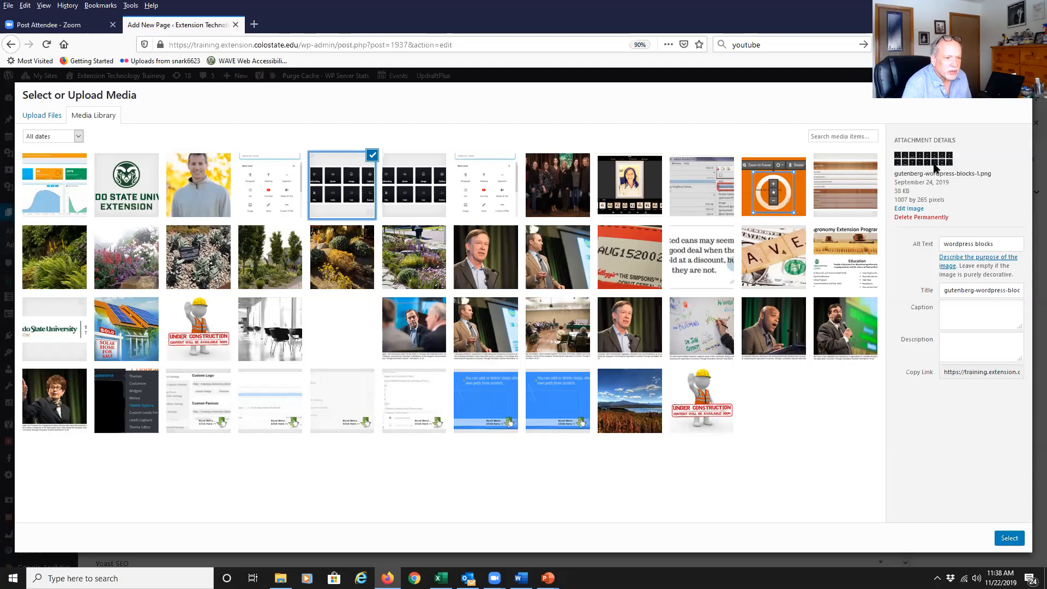
pyautogui.click(1009, 538)
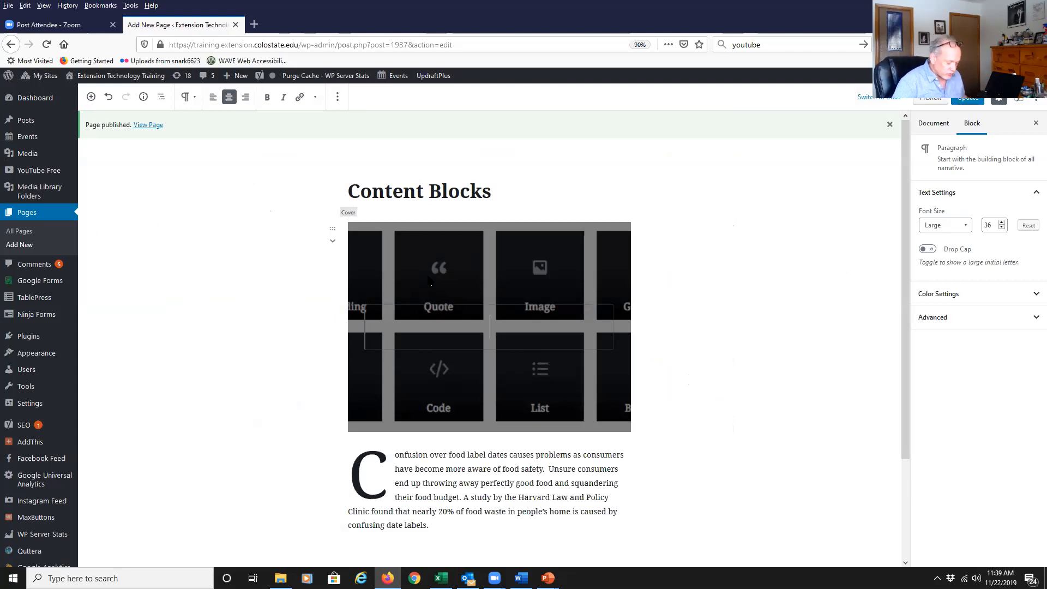
# - Add the overlay text "Content Blocks" to the cover image
pyautogui.write('Comnent')
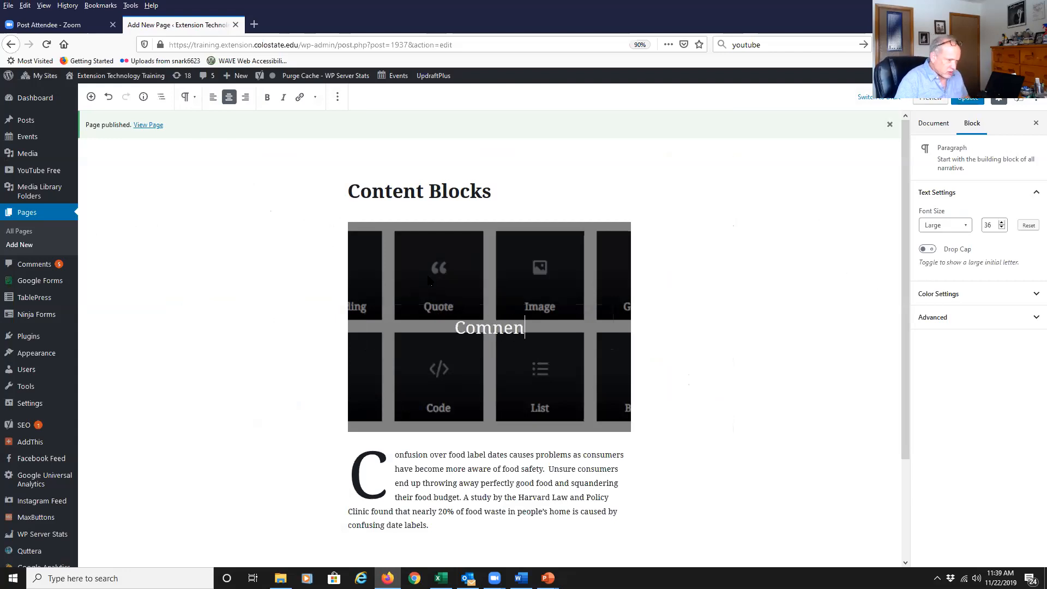
pyautogui.press('Left')
pyautogui.press('Left')
pyautogui.press('Delete')
pyautogui.press('Right')
pyautogui.write('t')
pyautogui.press('Right')
pyautogui.press('Right')
pyautogui.press('Right')
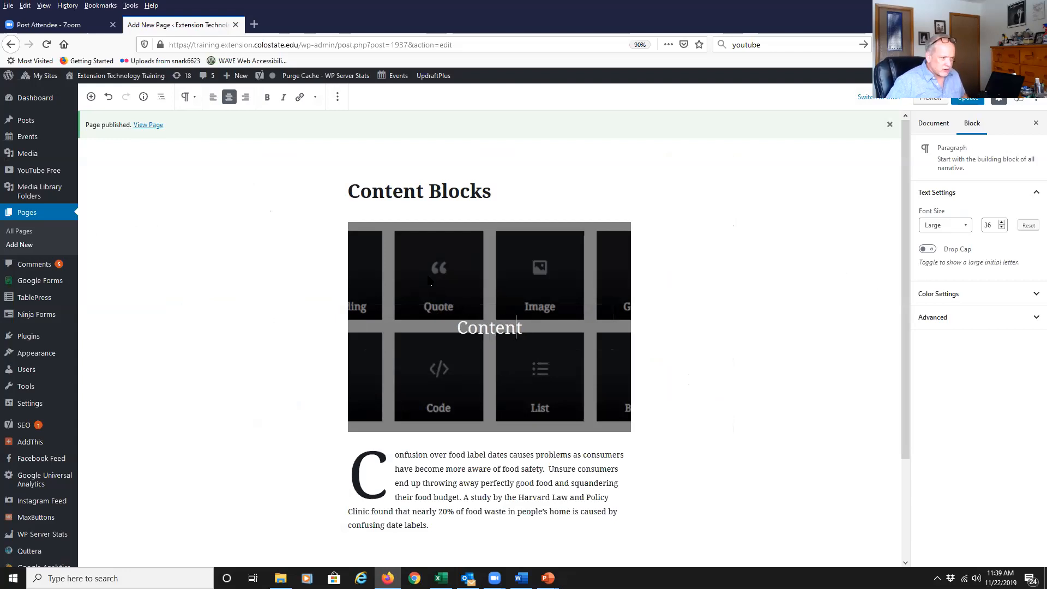
pyautogui.write('V')
pyautogui.press('BackSpace')
pyautogui.write('Blocks')
pyautogui.click(719, 382)
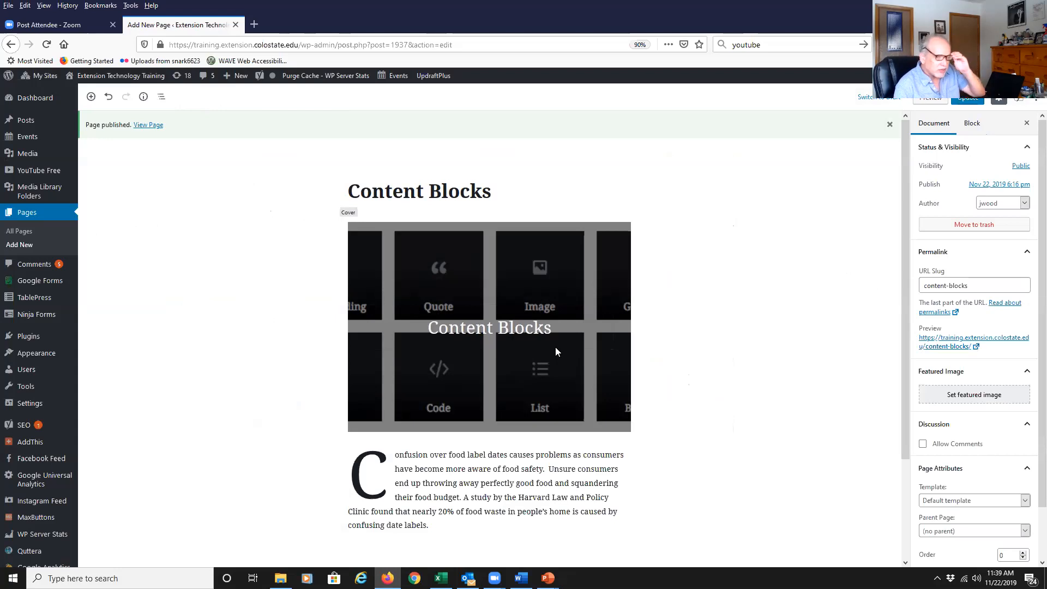
# - Move the cover image's focal point to 41% horizontal and 58% vertical
pyautogui.click(972, 123)
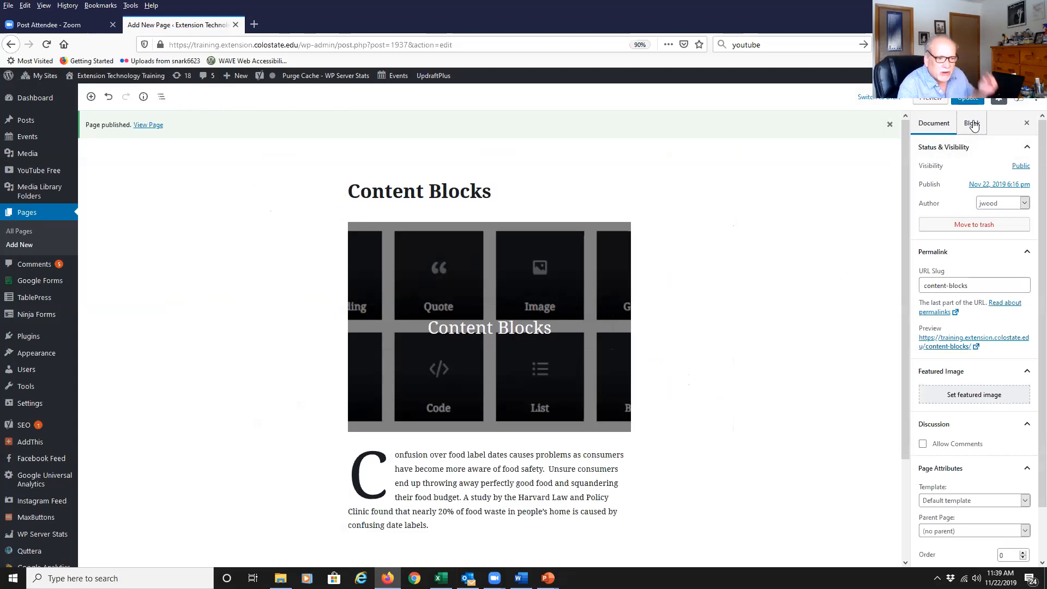
pyautogui.click(582, 281)
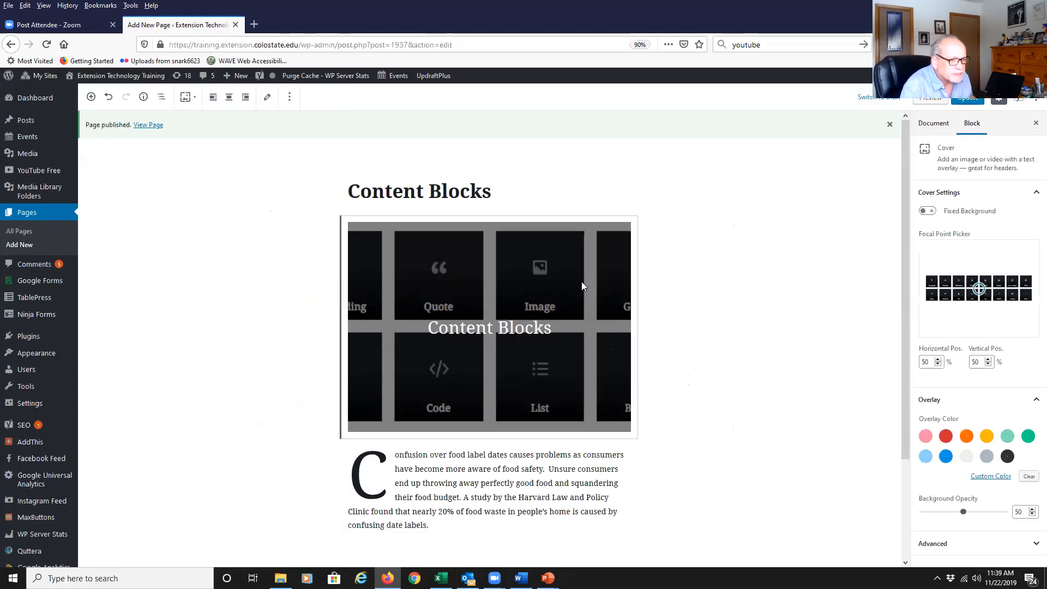
pyautogui.click(938, 360)
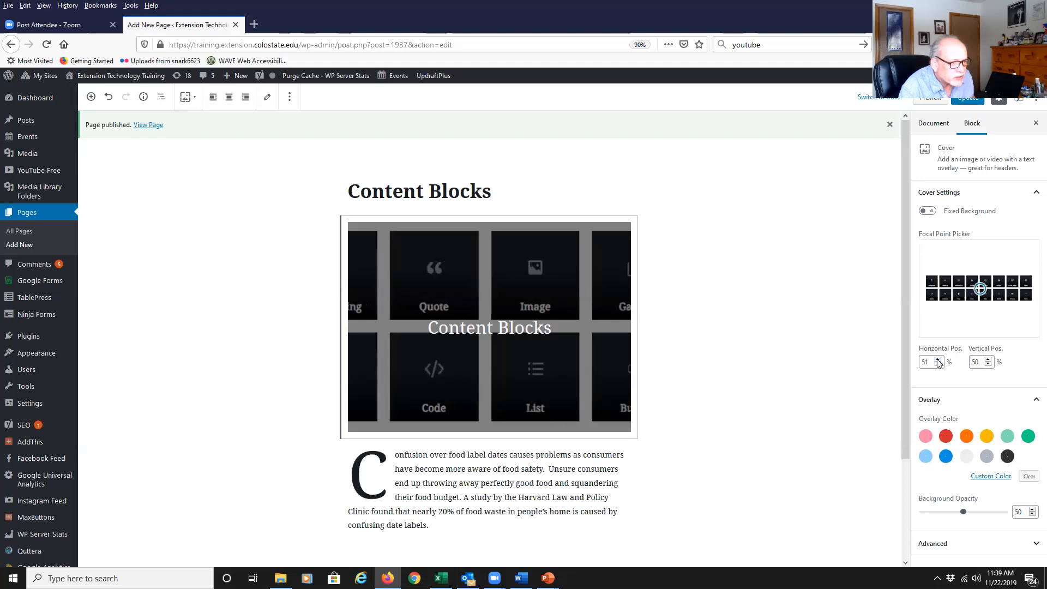
pyautogui.click(938, 360)
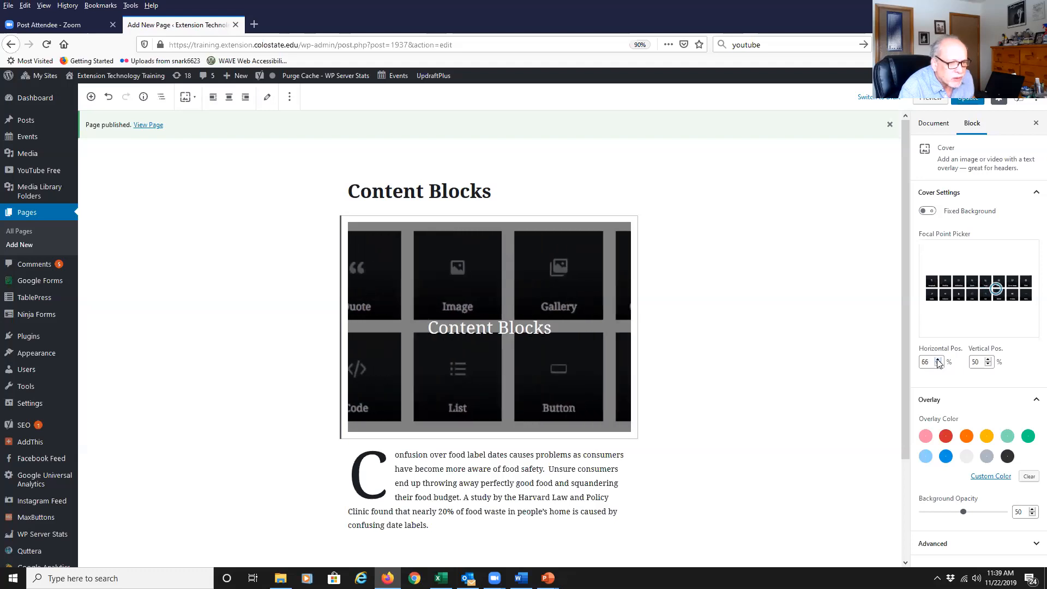
pyautogui.click(988, 360)
pyautogui.click(977, 362)
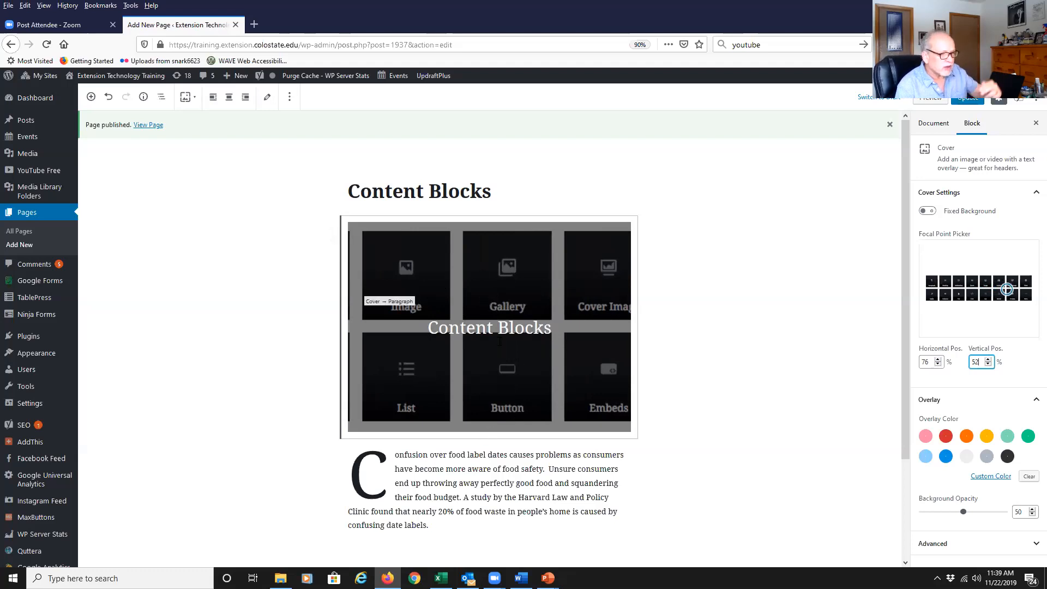
pyautogui.moveTo(1003, 290); pyautogui.dragTo(969, 291)
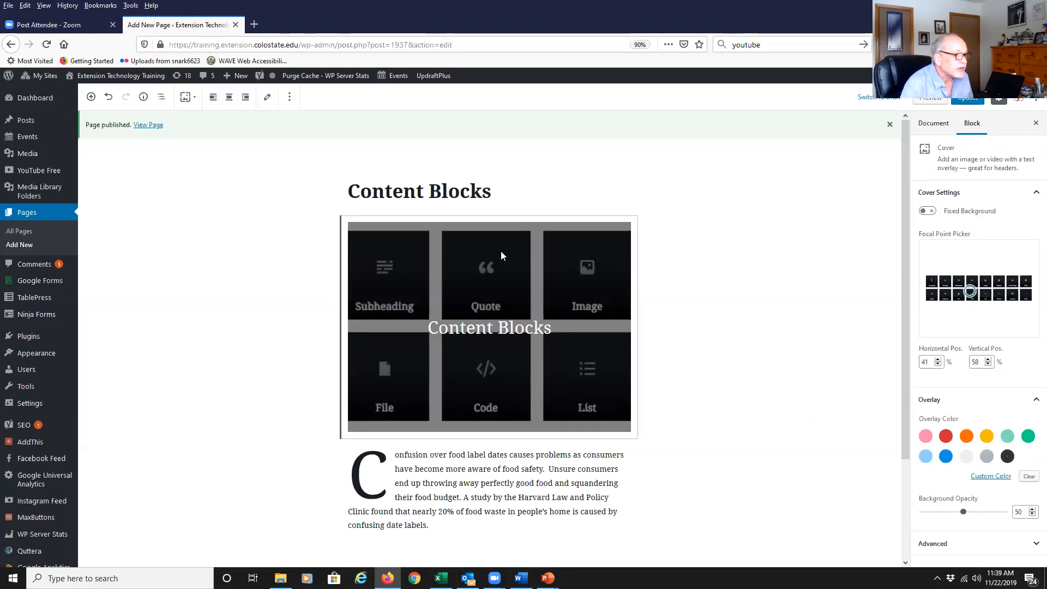
# - Transform the Cover block into an Image block
pyautogui.click(186, 99)
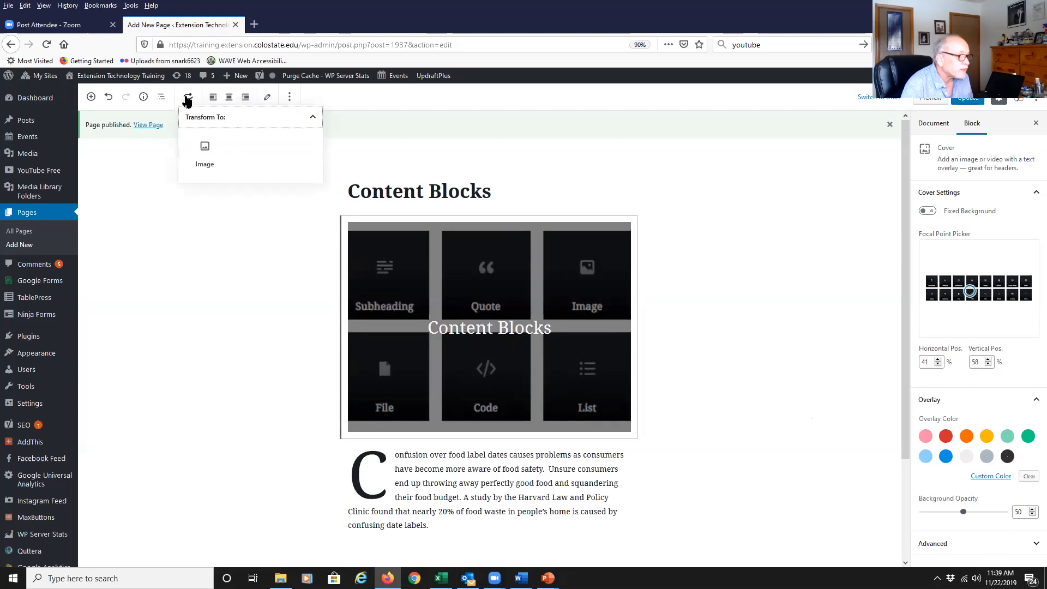
pyautogui.click(204, 151)
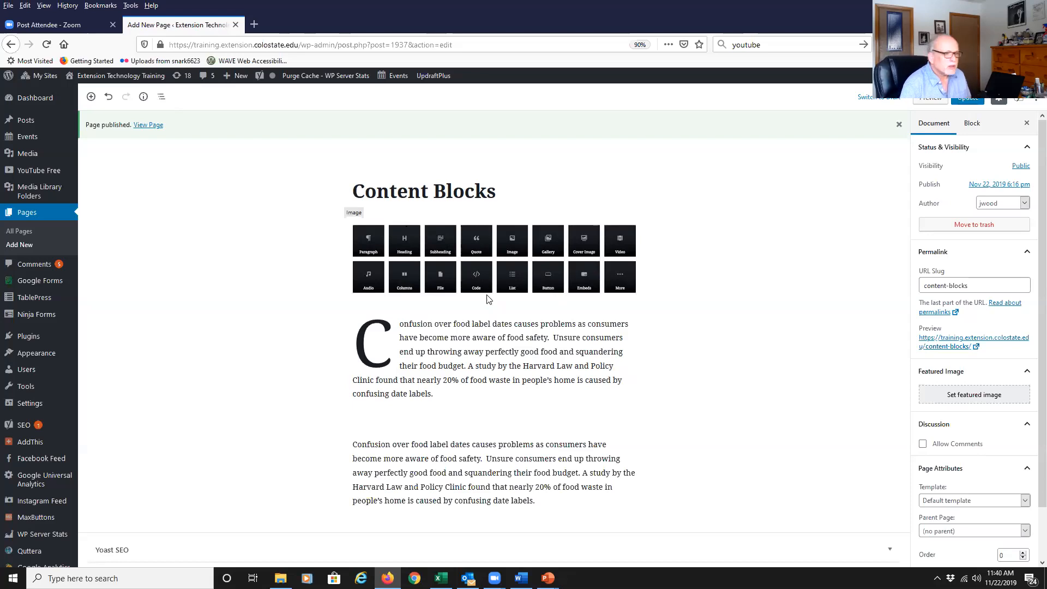
# - Insert a Media & Text block below the last food label paragraph
pyautogui.click(473, 472)
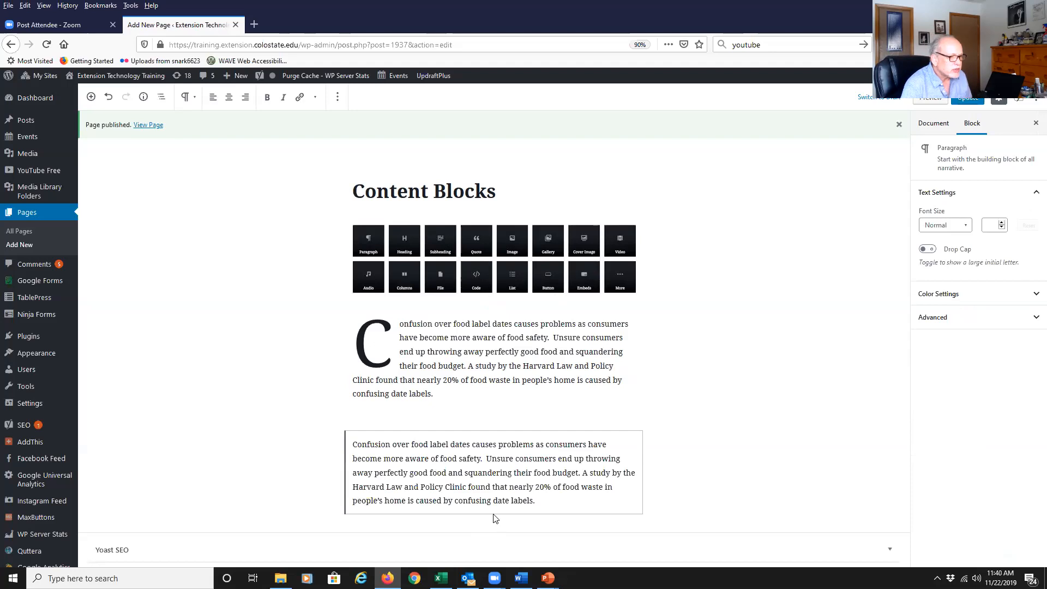
pyautogui.click(91, 97)
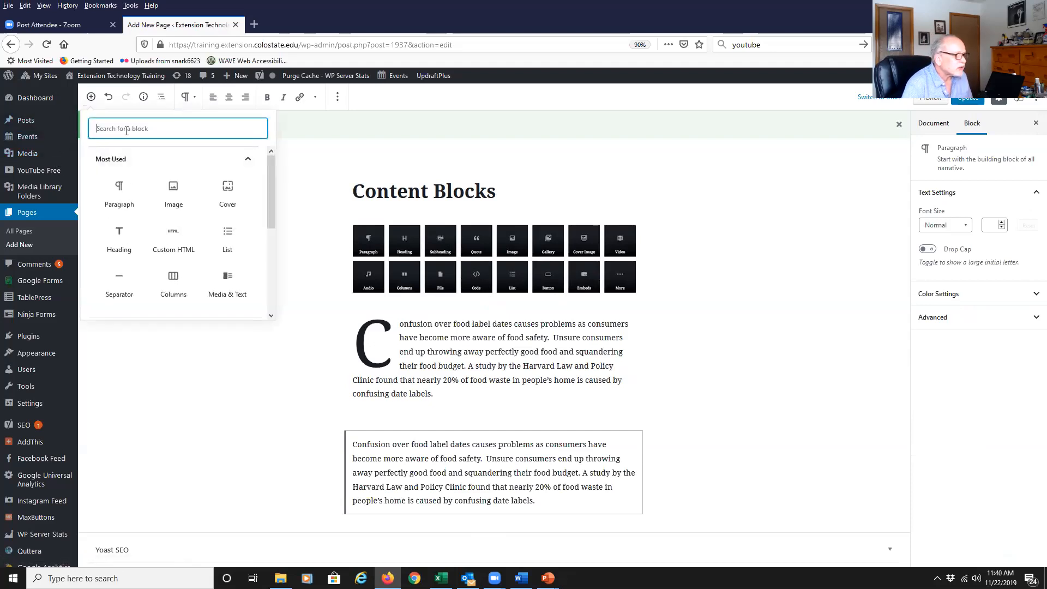
pyautogui.write('me')
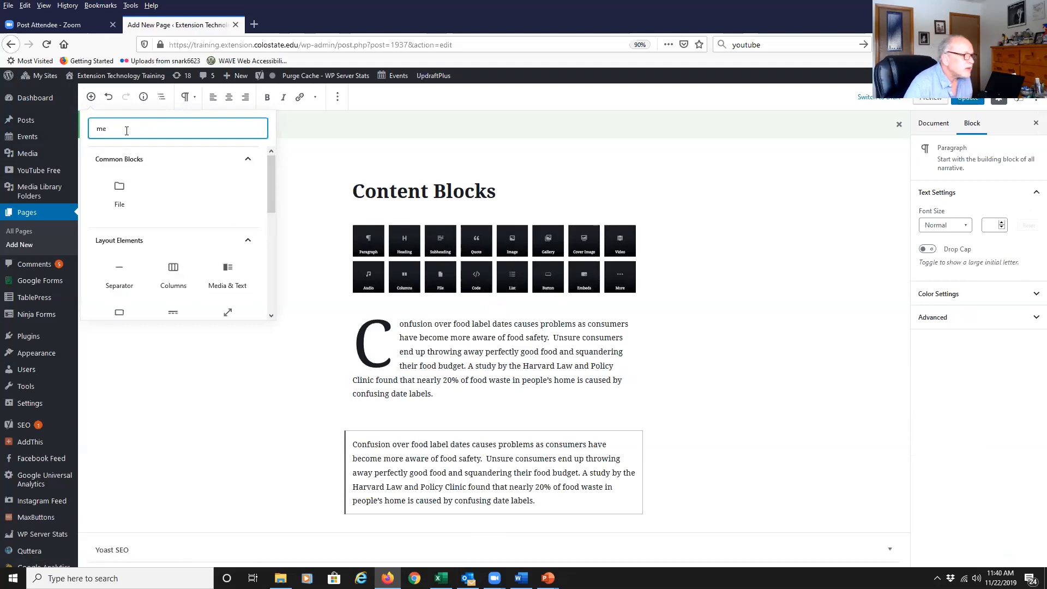
pyautogui.click(228, 271)
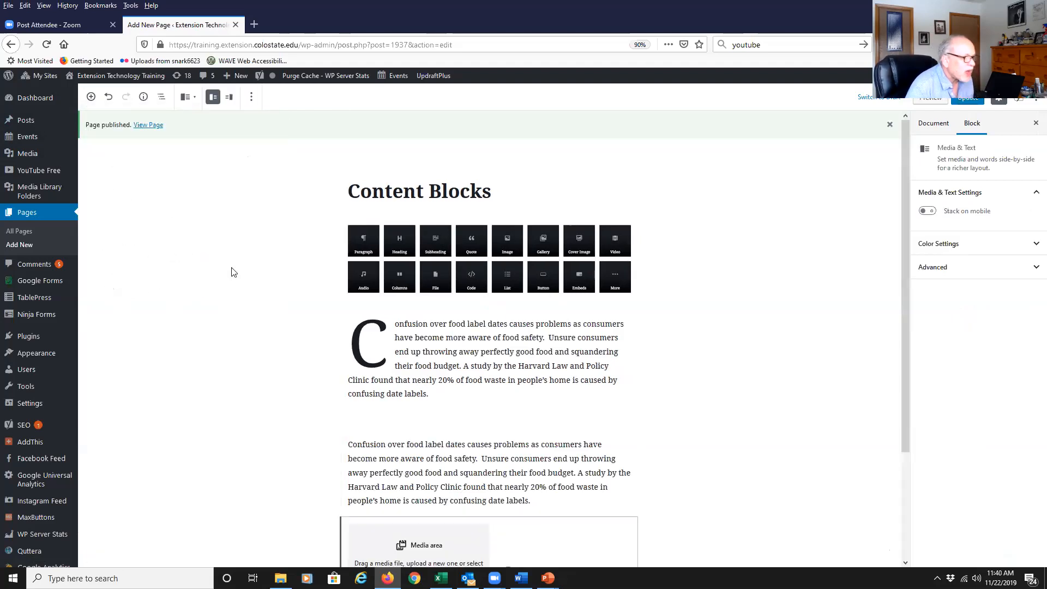
# - Fill the Media & Text block's media area with the existing library image ss4.png
pyautogui.scroll(-3, 403, 436)
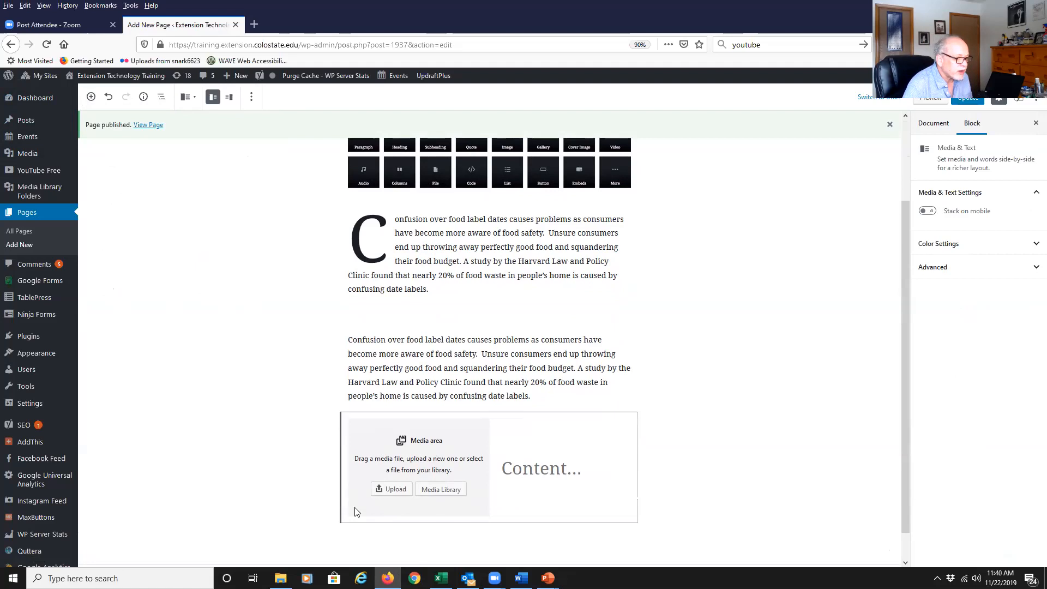
pyautogui.click(441, 490)
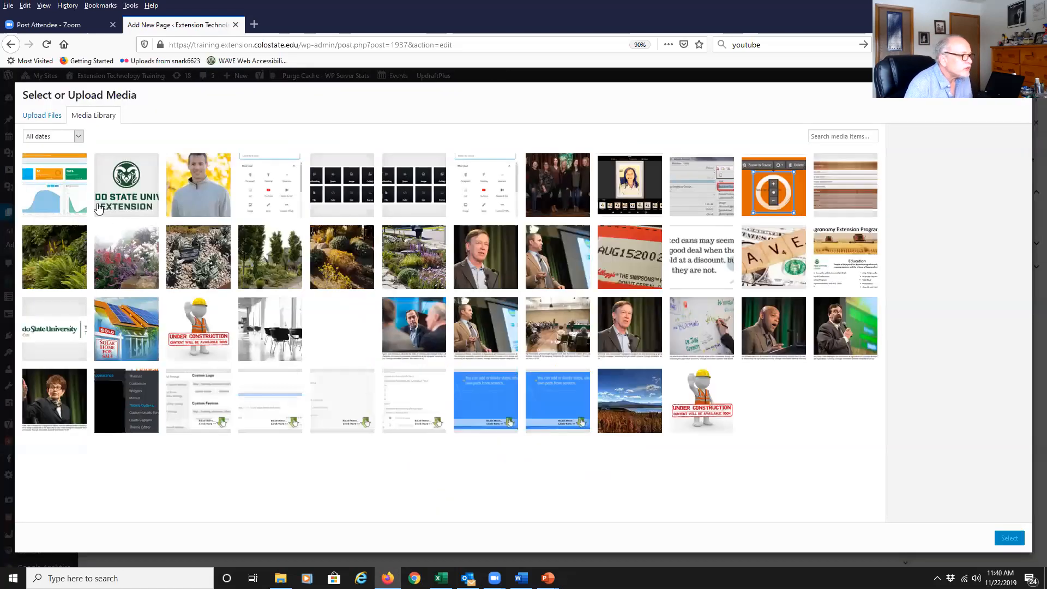
pyautogui.click(65, 188)
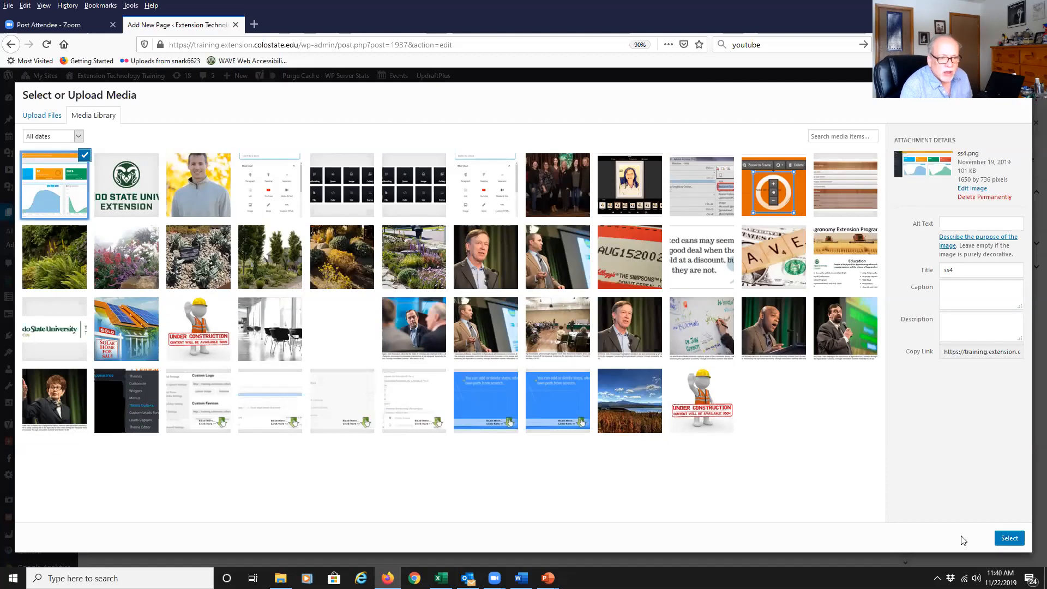
pyautogui.click(1006, 539)
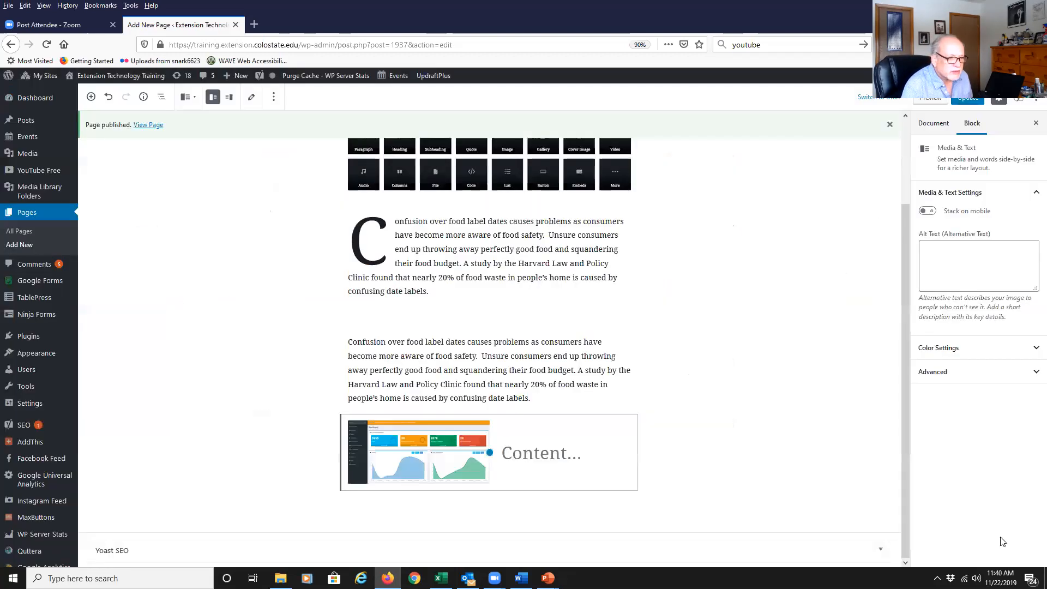
# - Enter e-Store Dashboard as the content text beside the image in the Media & Text block
pyautogui.click(521, 454)
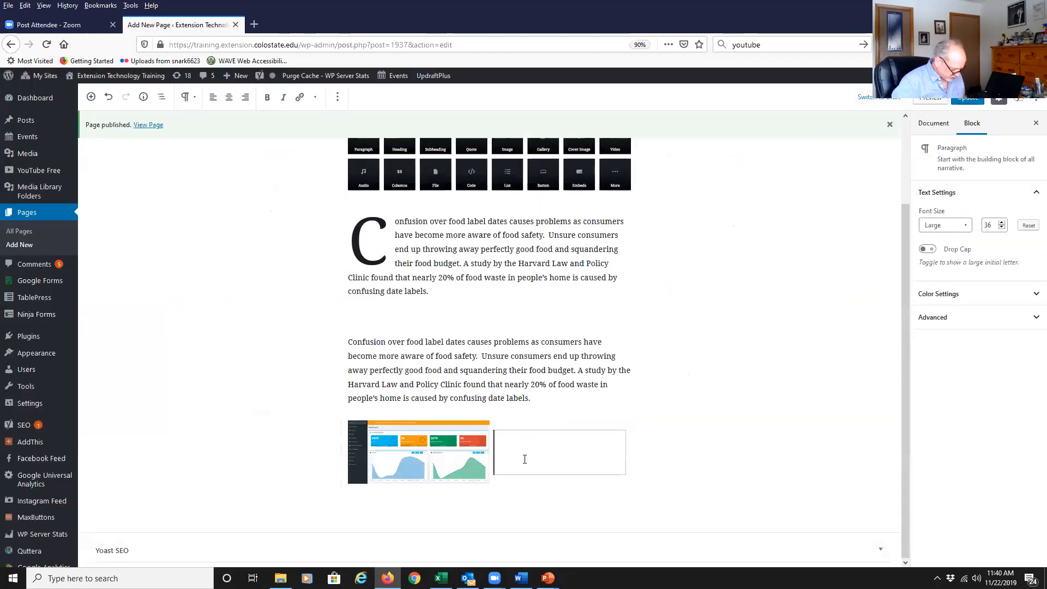
pyautogui.write('e-St')
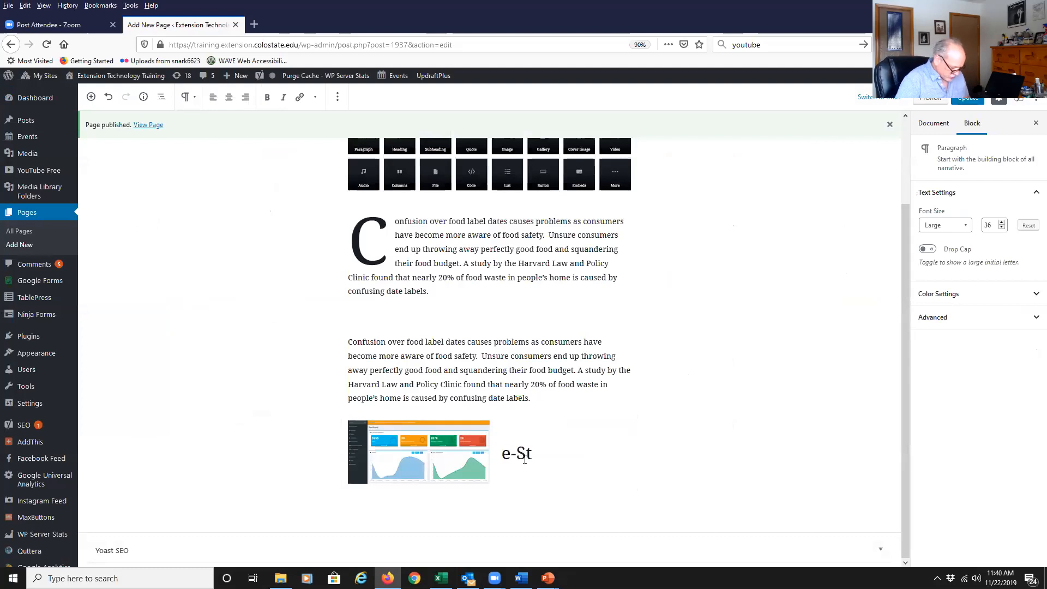
pyautogui.write('ore Dash')
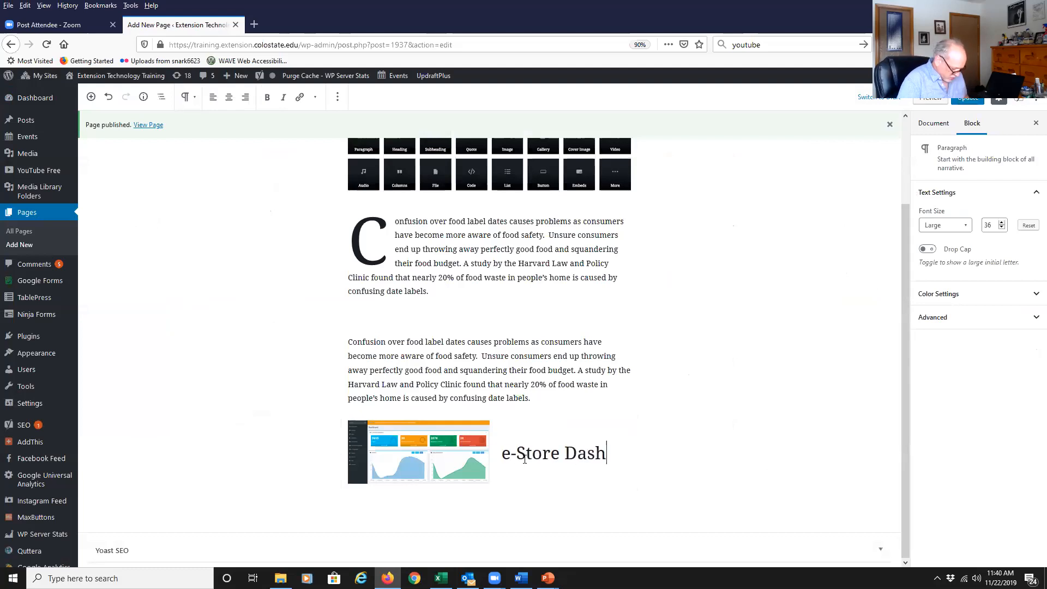
pyautogui.write('board')
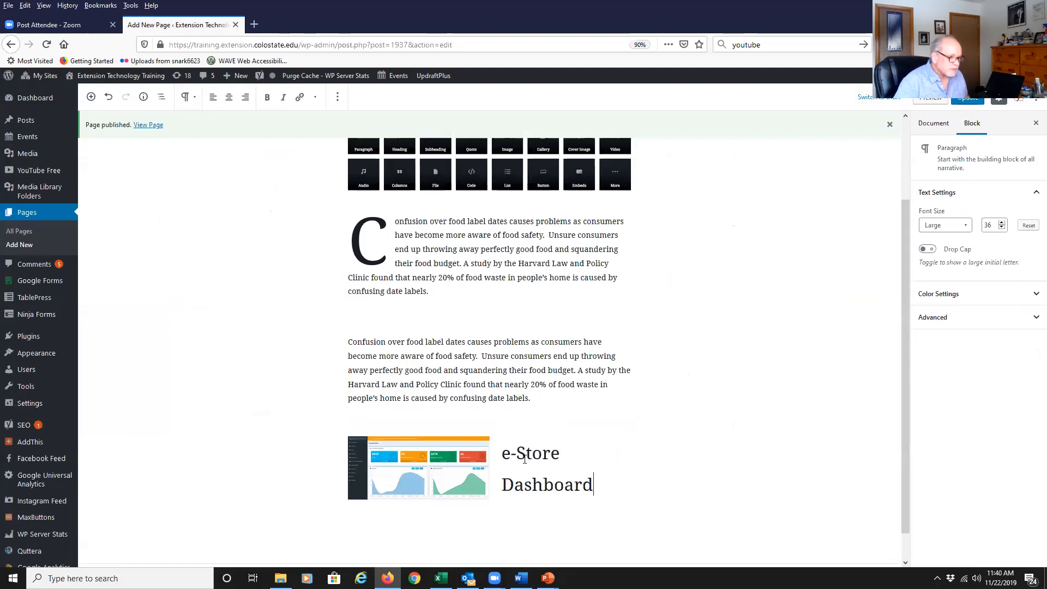
# - Narrow the image area of the Media & Text block so the text beside it gets more width
pyautogui.click(384, 466)
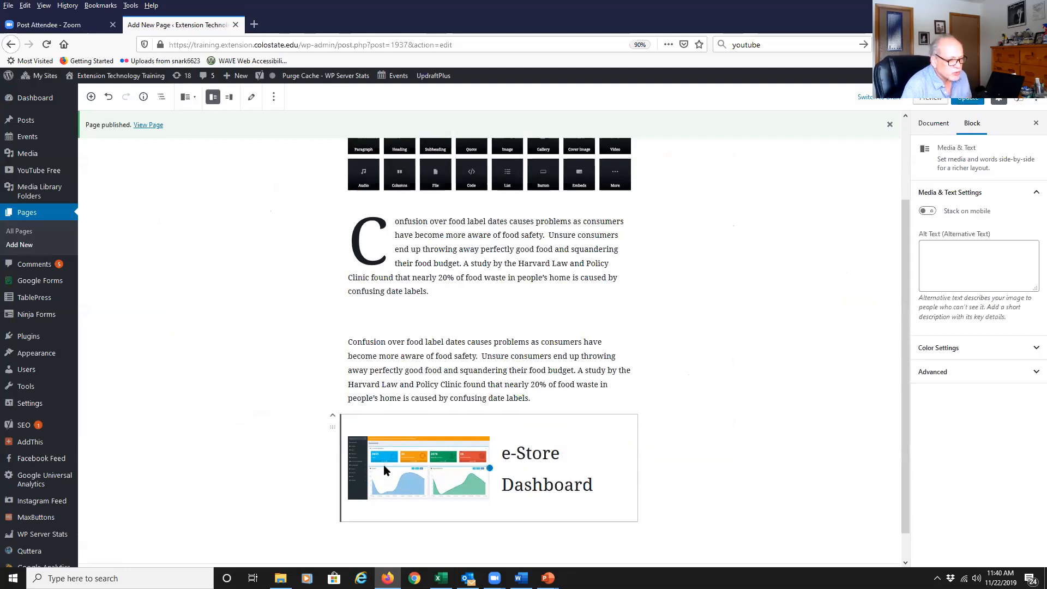
pyautogui.click(544, 475)
pyautogui.click(476, 474)
pyautogui.moveTo(489, 469); pyautogui.dragTo(465, 466)
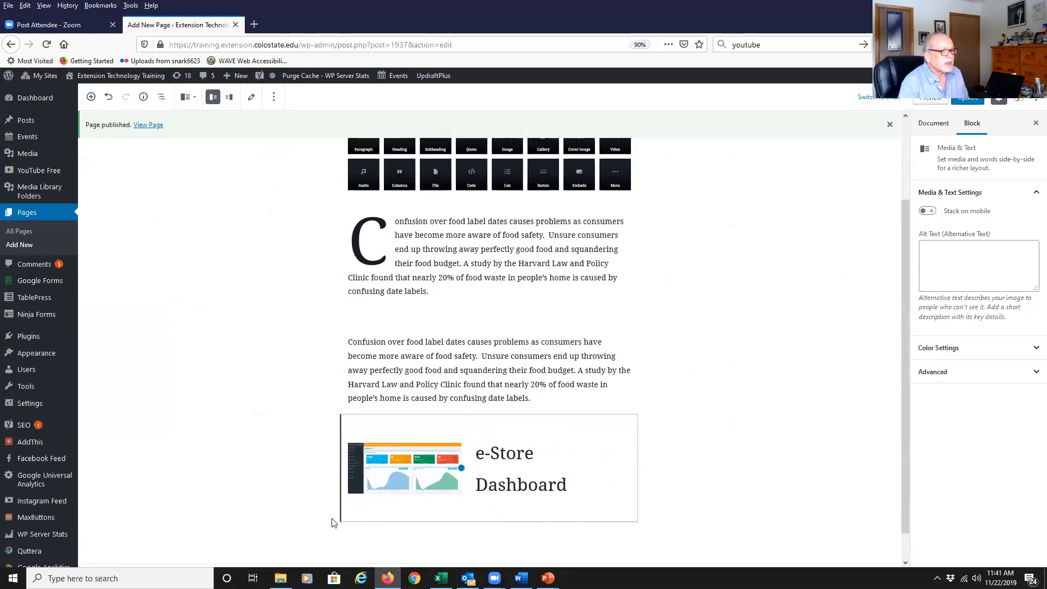
# - Show the Media & Text block's media on the right of the text, and return it to the left
pyautogui.click(230, 100)
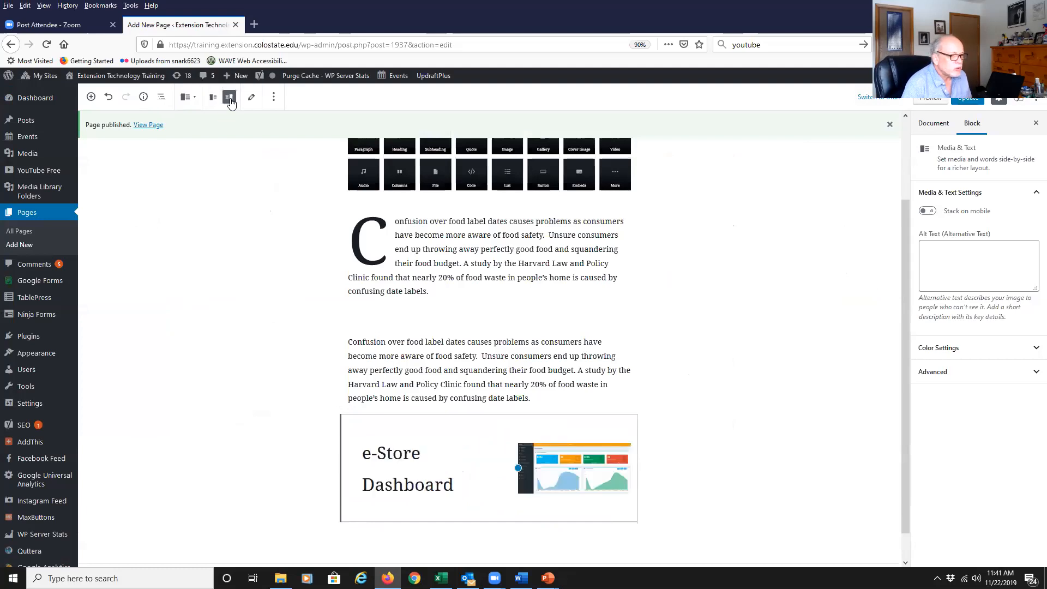
pyautogui.click(214, 98)
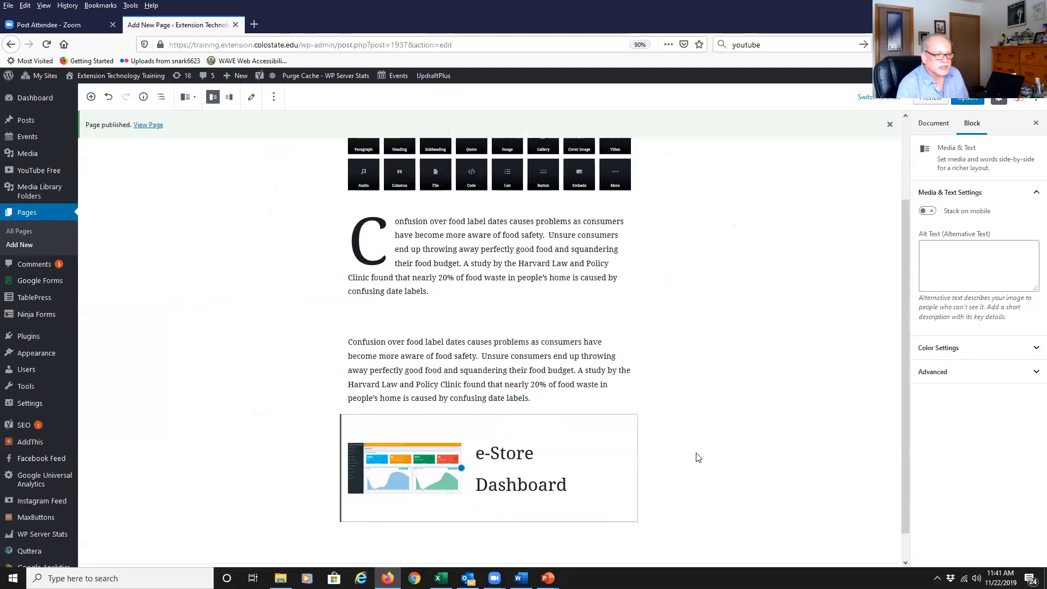
# - Search the block library for col and insert a two-column Columns block below the Media & Text block
pyautogui.scroll(-1, 705, 466)
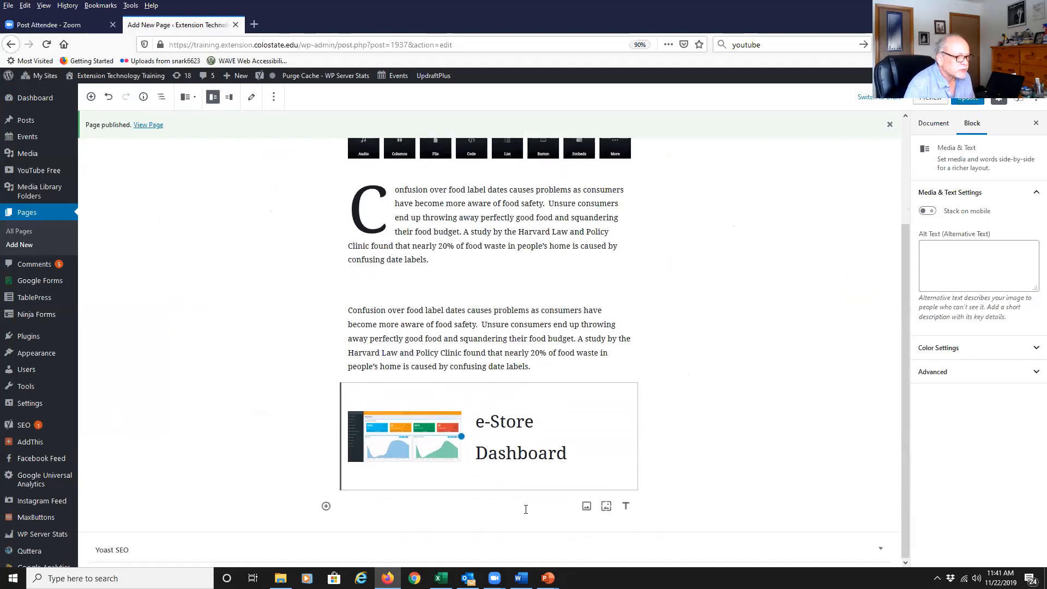
pyautogui.click(90, 97)
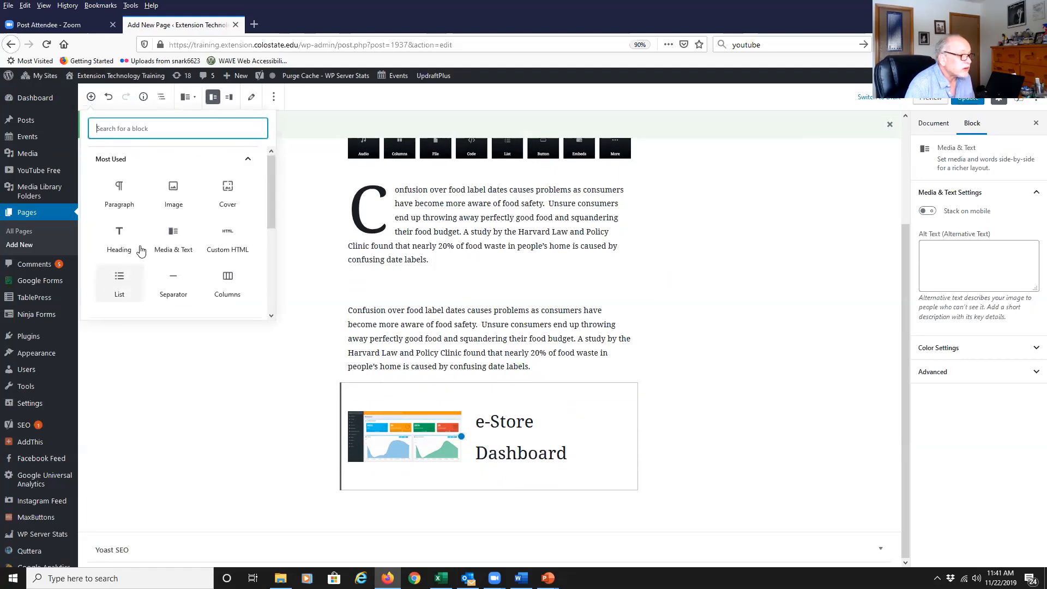
pyautogui.write('col')
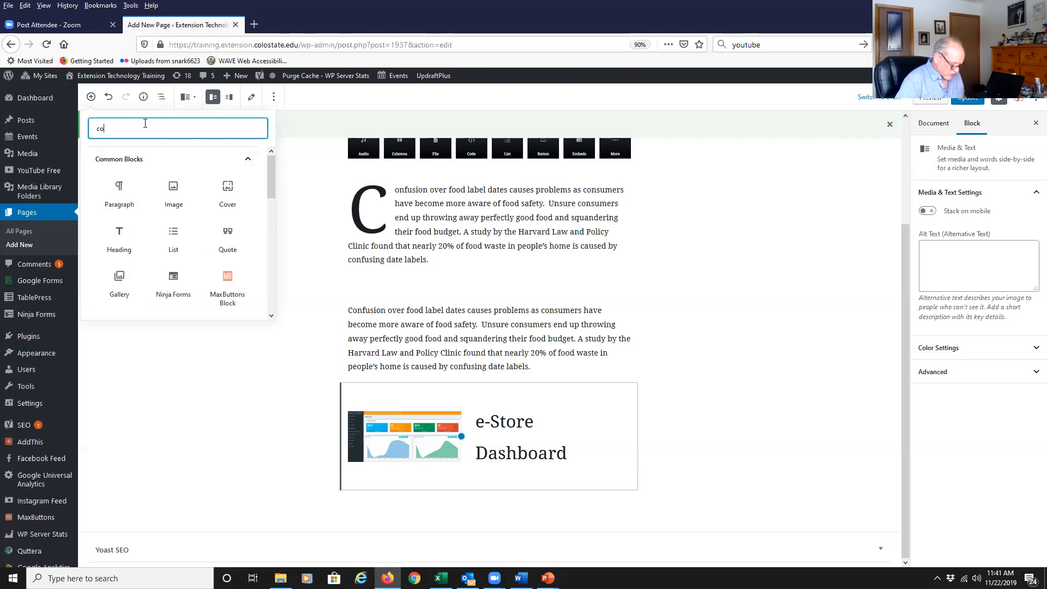
pyautogui.click(119, 194)
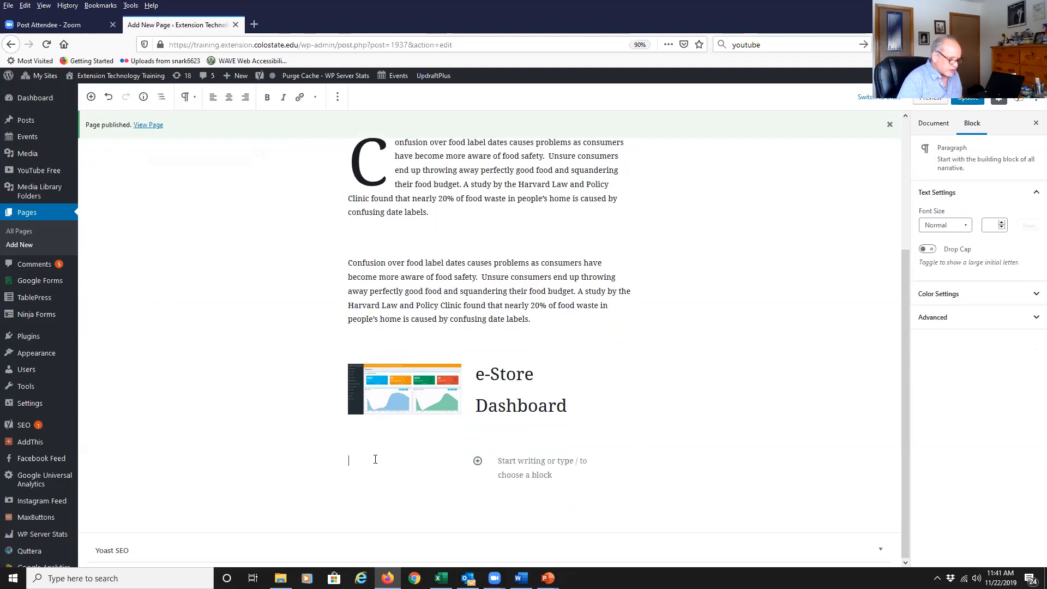
# - Paste the copied food label paragraph into both columns of the Columns block
pyautogui.hotkey('ctrl', 'v')
pyautogui.click(511, 471)
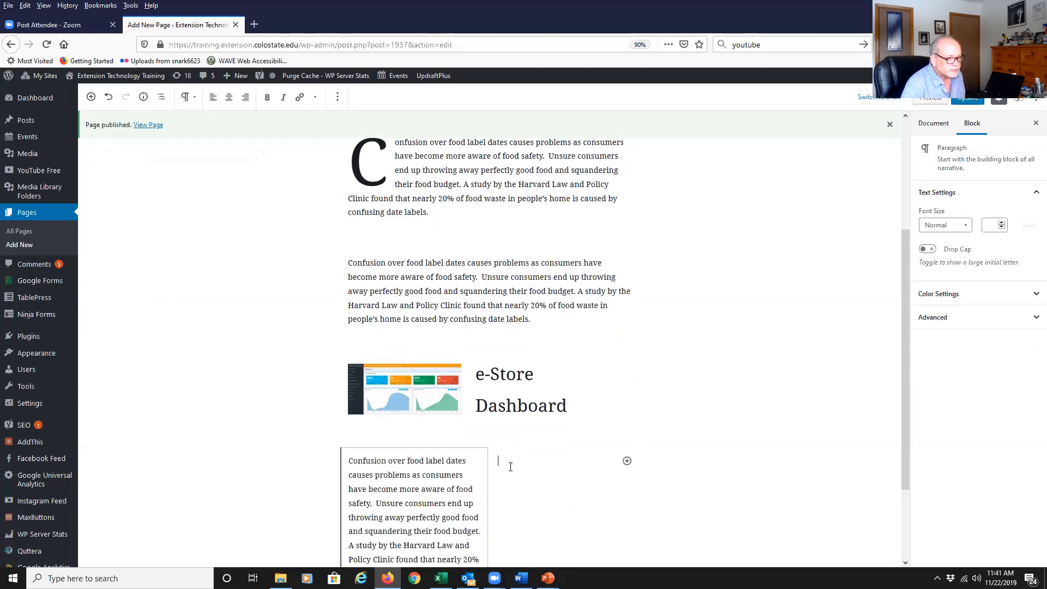
pyautogui.hotkey('ctrl', 'v')
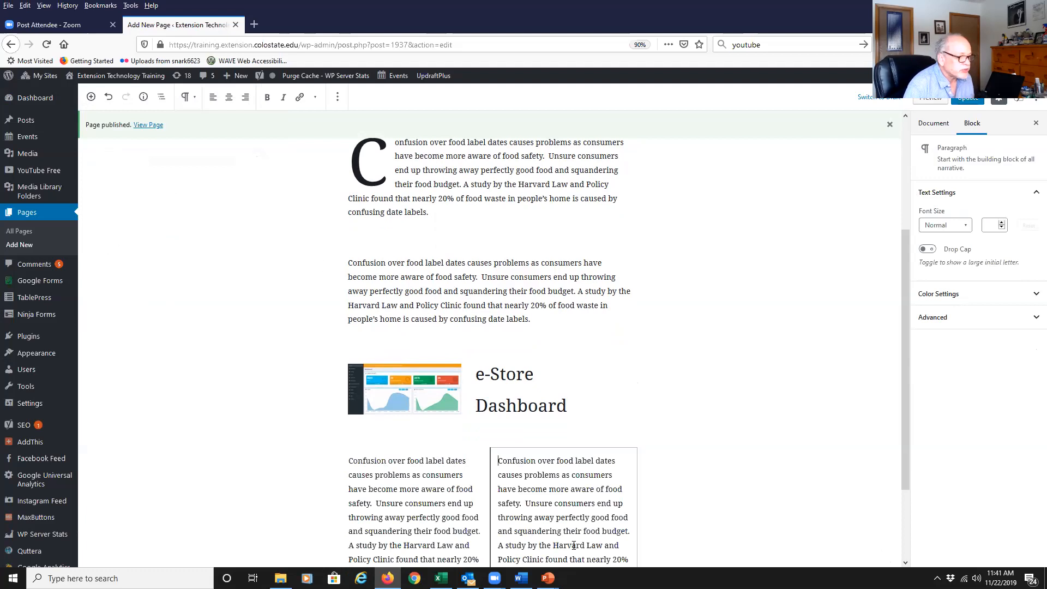
pyautogui.click(186, 97)
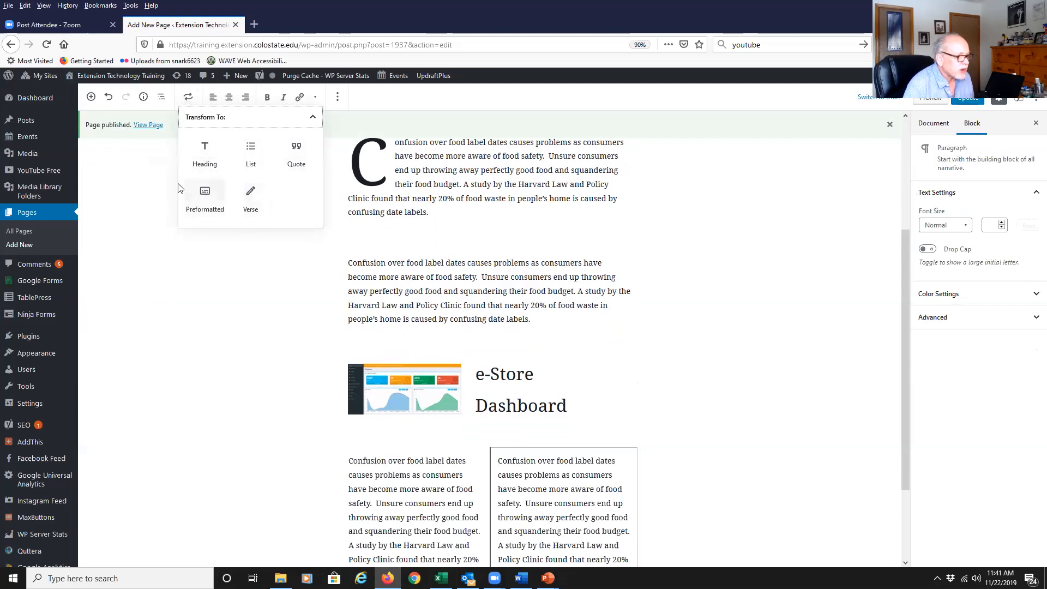
pyautogui.click(158, 376)
# - Select the whole Columns block and set its number of columns to 4
pyautogui.click(393, 474)
pyautogui.scroll(-2, 437, 461)
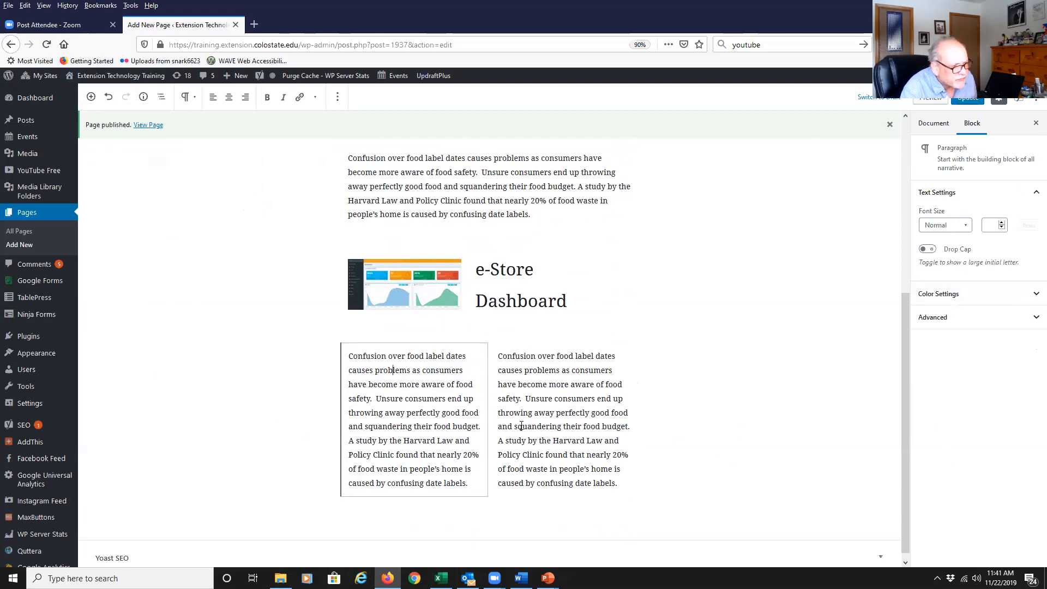
pyautogui.click(584, 414)
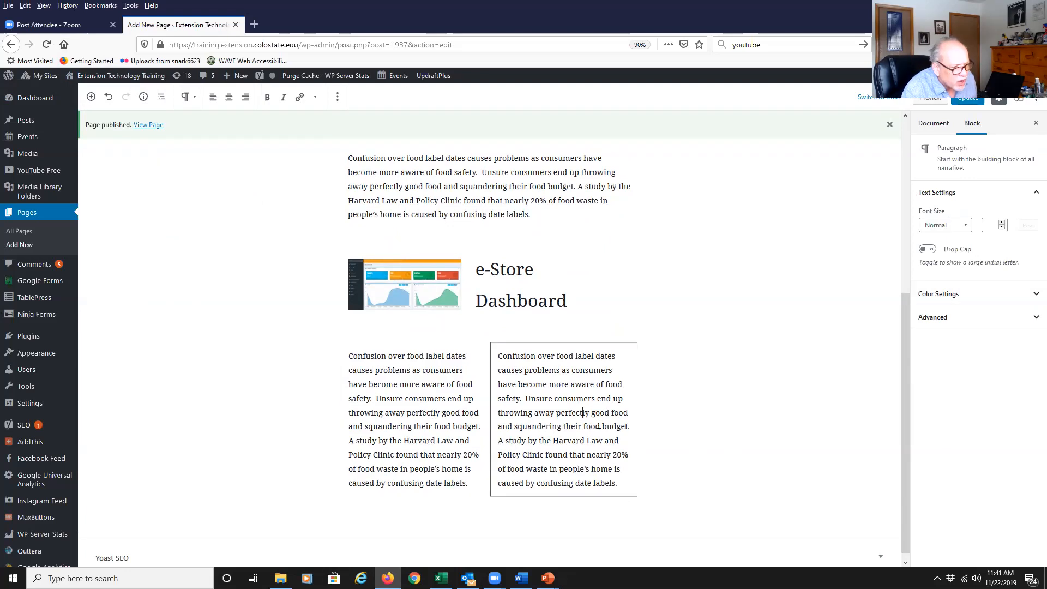
pyautogui.click(650, 424)
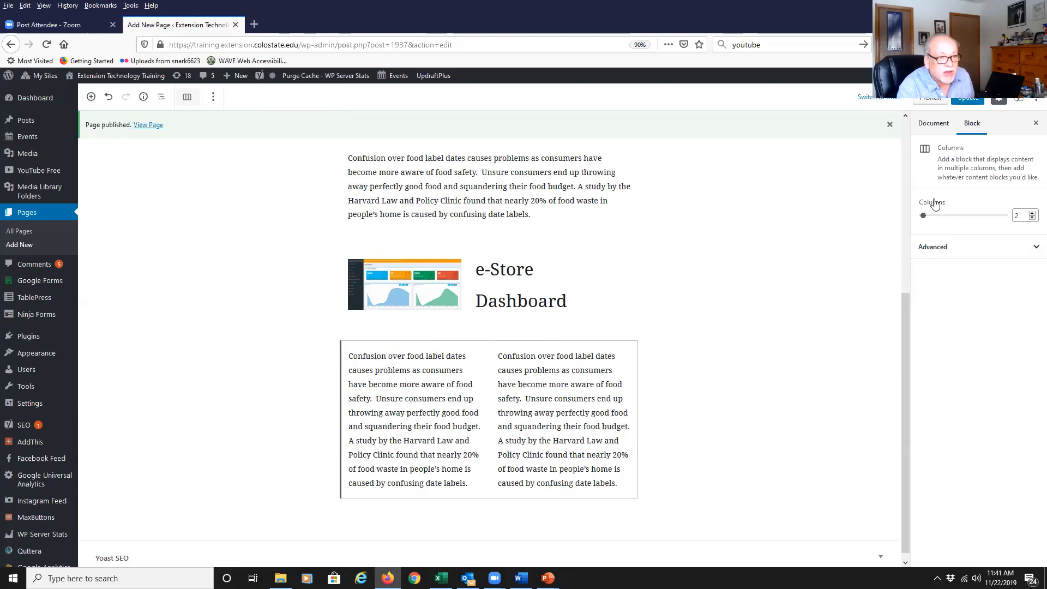
pyautogui.moveTo(922, 218); pyautogui.dragTo(963, 222)
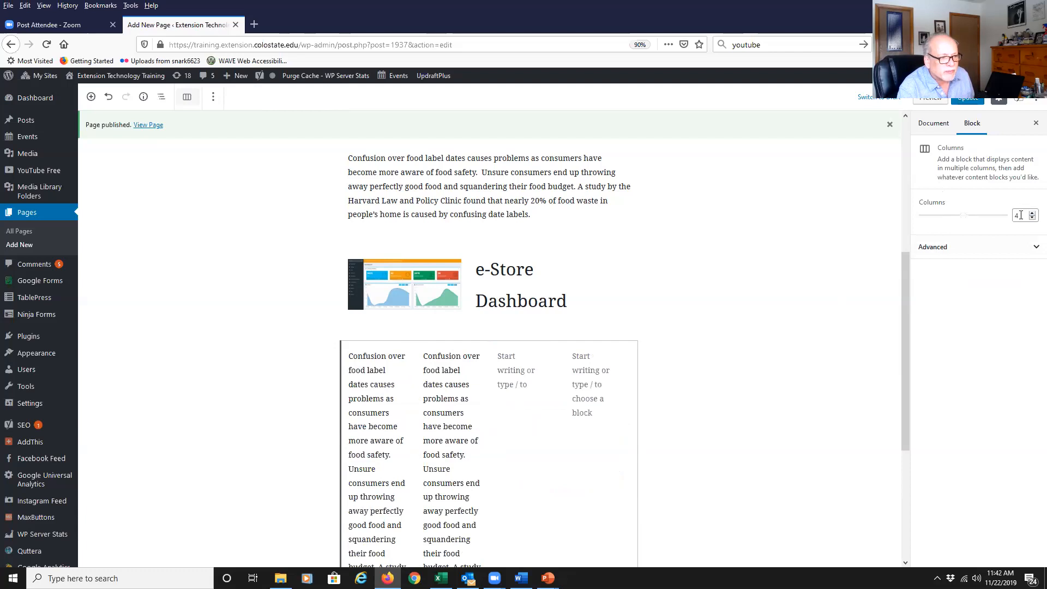
# - Fill the empty third and fourth columns with the copied food label paragraph
pyautogui.click(508, 357)
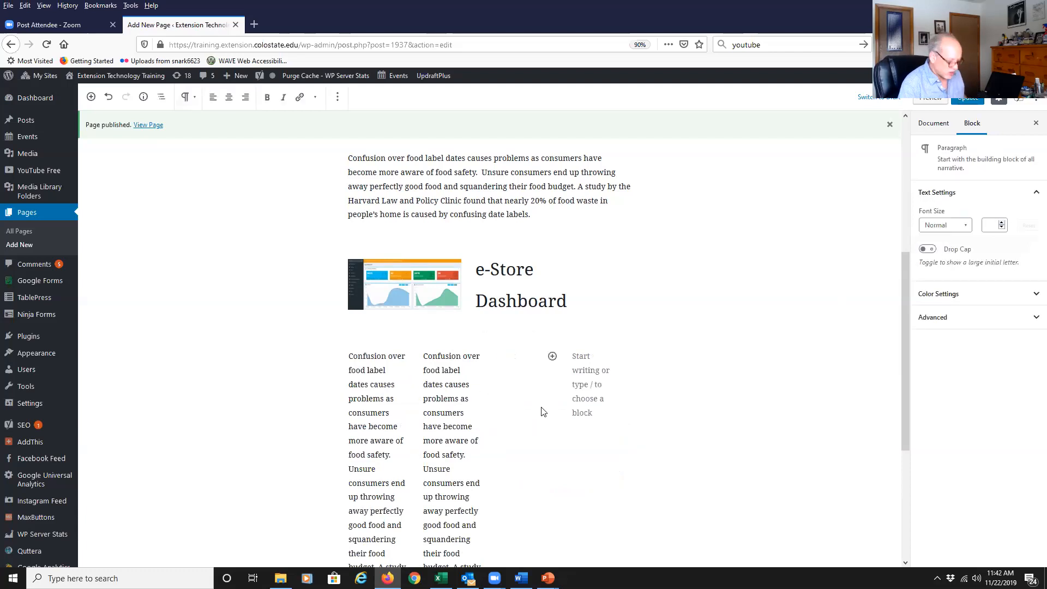
pyautogui.write('Confusion over food label dates causes problems as consumers have become more aware of food safety.  Unsure consumers end up throwing away perfectly good food and squandering their food budget. A study by the Harvard Law and Policy Clinic found that nearly 20% of food waste in people’s home is caused by confusing date labels.')
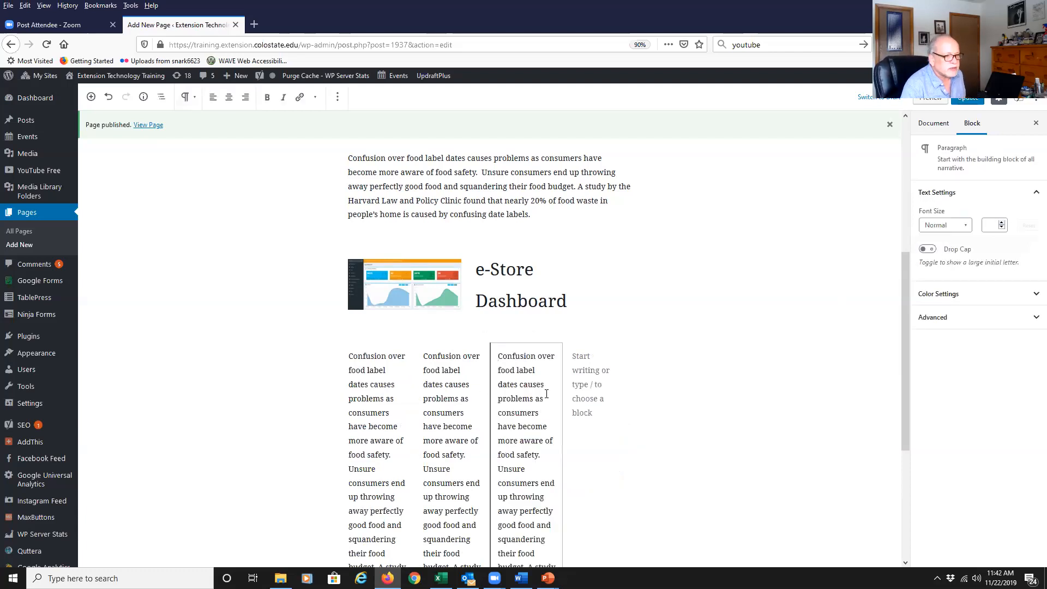
pyautogui.click(574, 357)
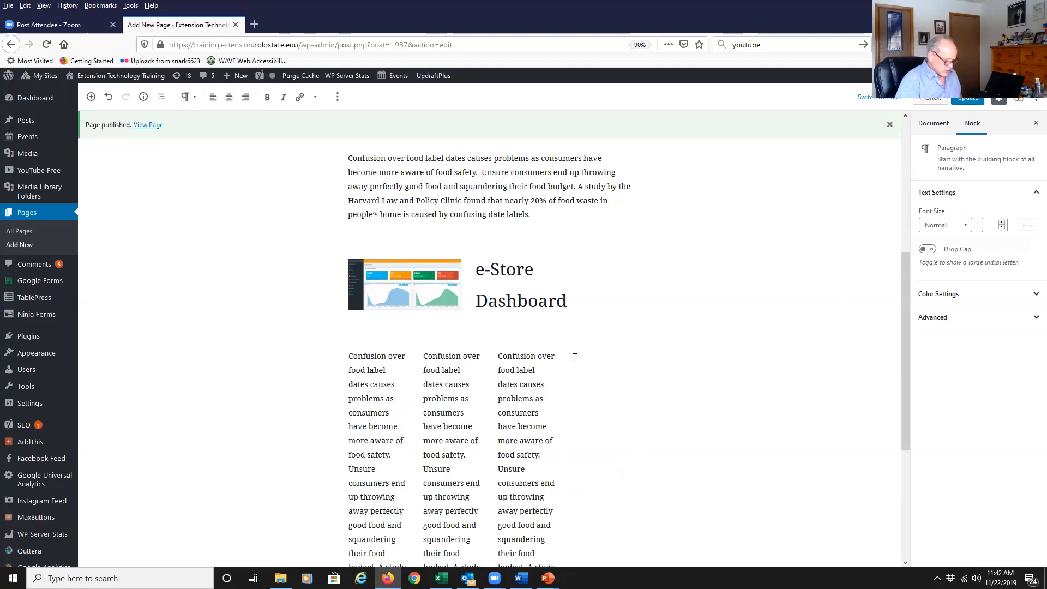
pyautogui.write('Confusion over food label dates causes problems as consumers have become more aware of food safety.  Unsure consumers end up throwing away perfectly good food and squandering their food budget. A study by the Harvard Law and Policy Clinic found that nearly 20% of food waste in people’s home is caused by confusing date labels.')
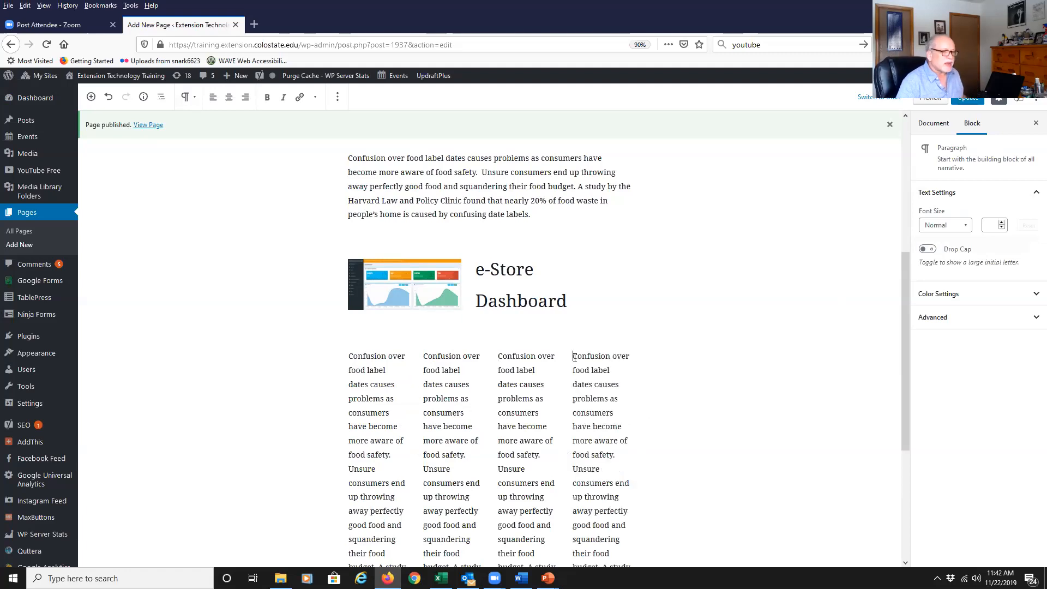
# - Insert the library logo csuE-C1c.png as an inline image at the start of the first column's paragraph
pyautogui.click(349, 359)
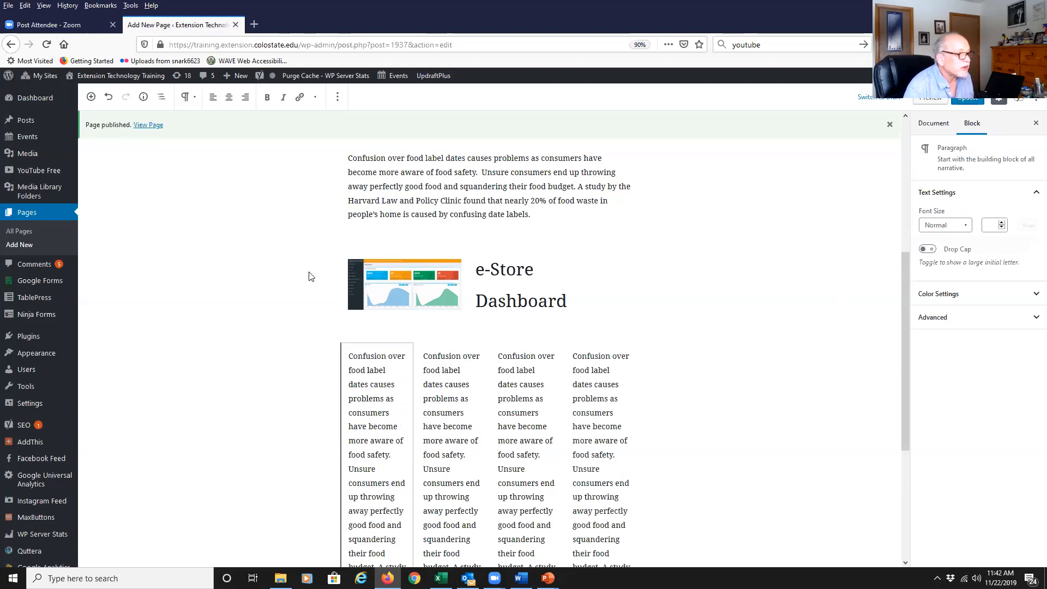
pyautogui.click(316, 98)
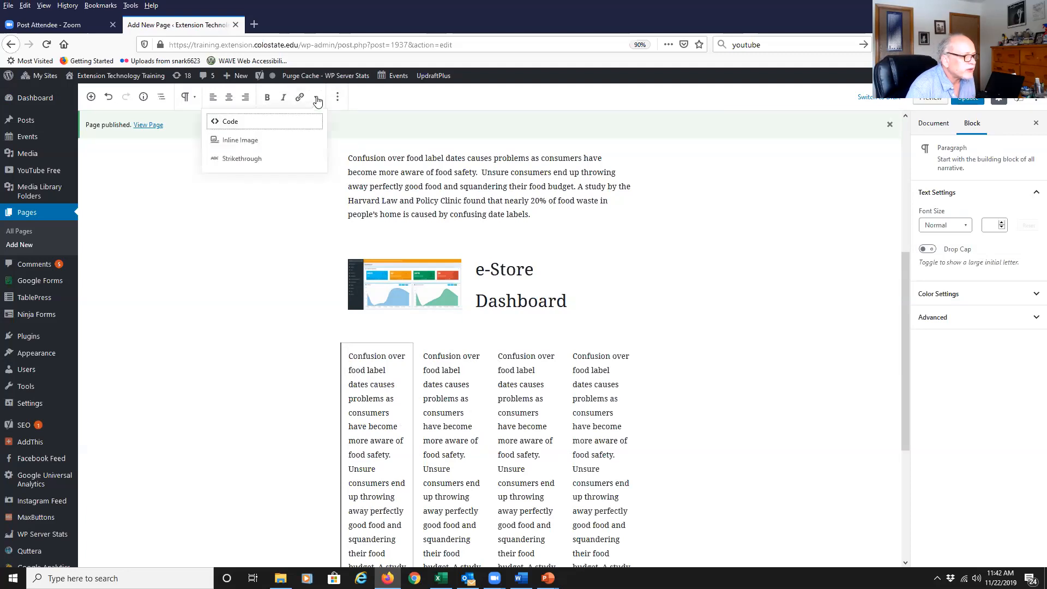
pyautogui.click(255, 140)
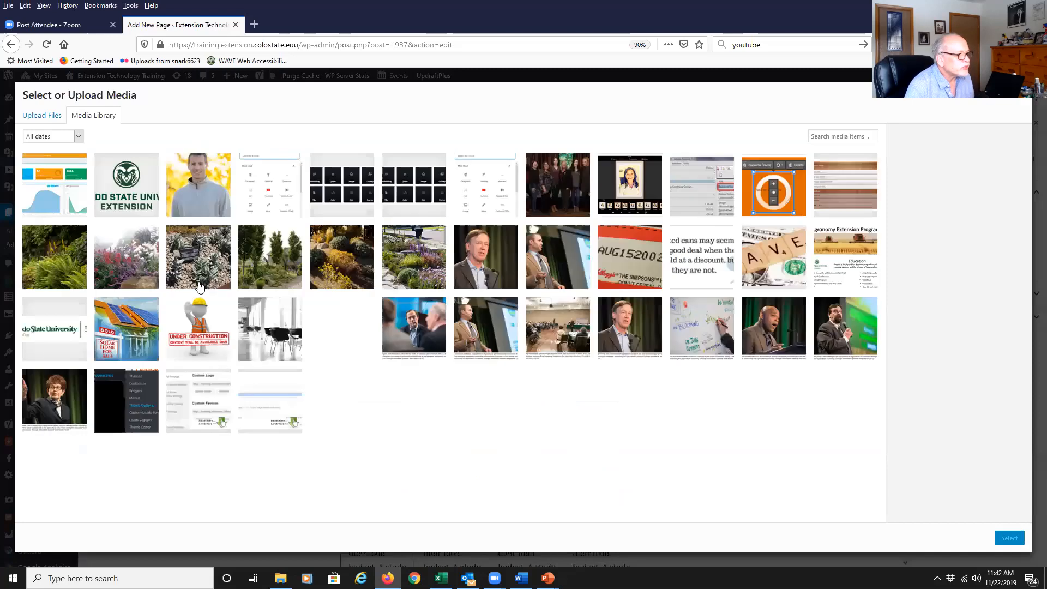
pyautogui.click(118, 194)
pyautogui.click(118, 193)
pyautogui.click(148, 210)
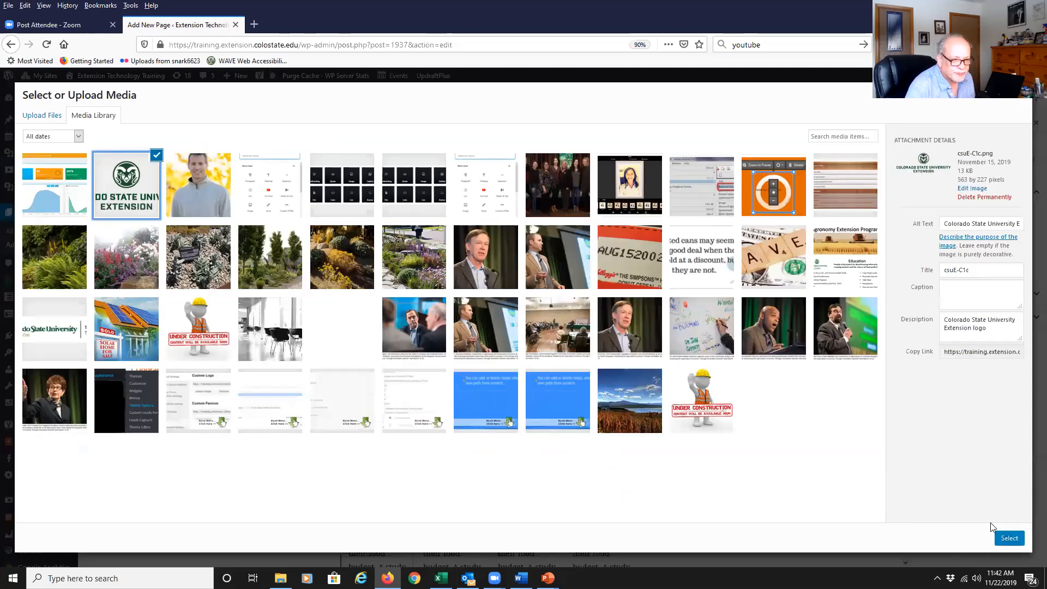
pyautogui.click(1009, 540)
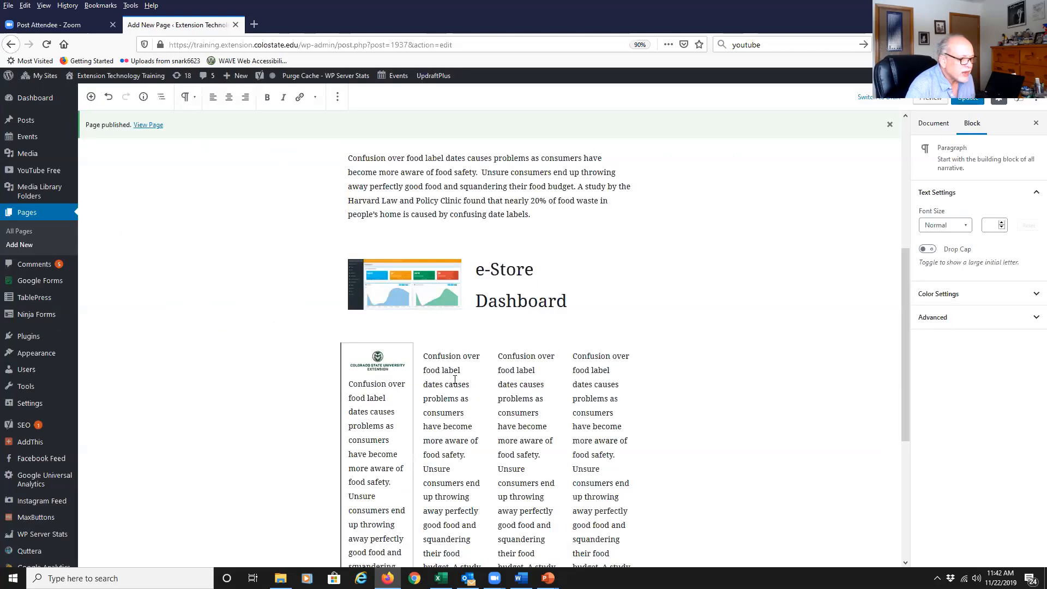
pyautogui.click(380, 369)
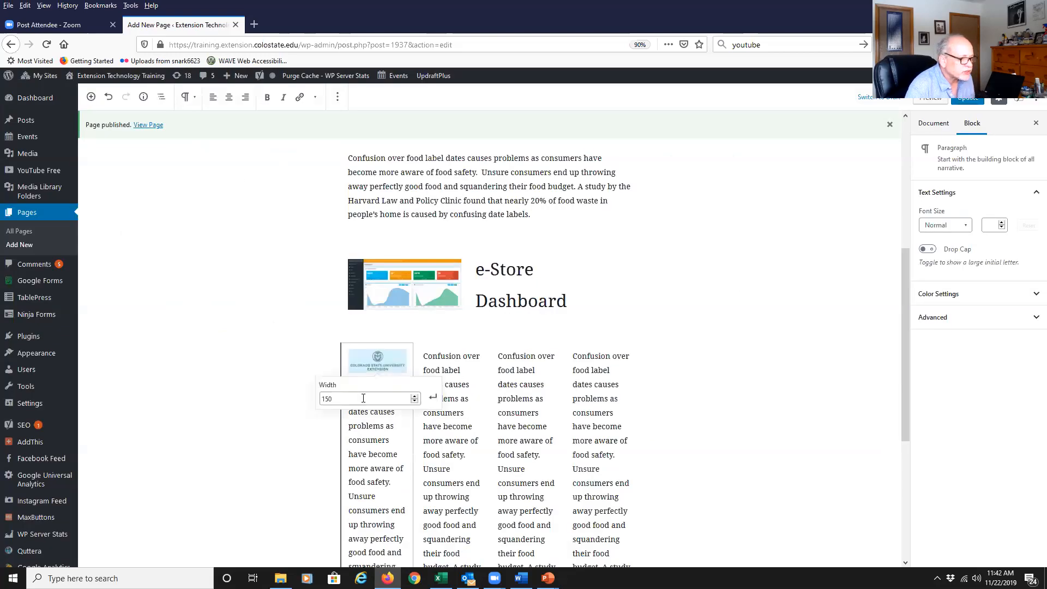
pyautogui.click(306, 407)
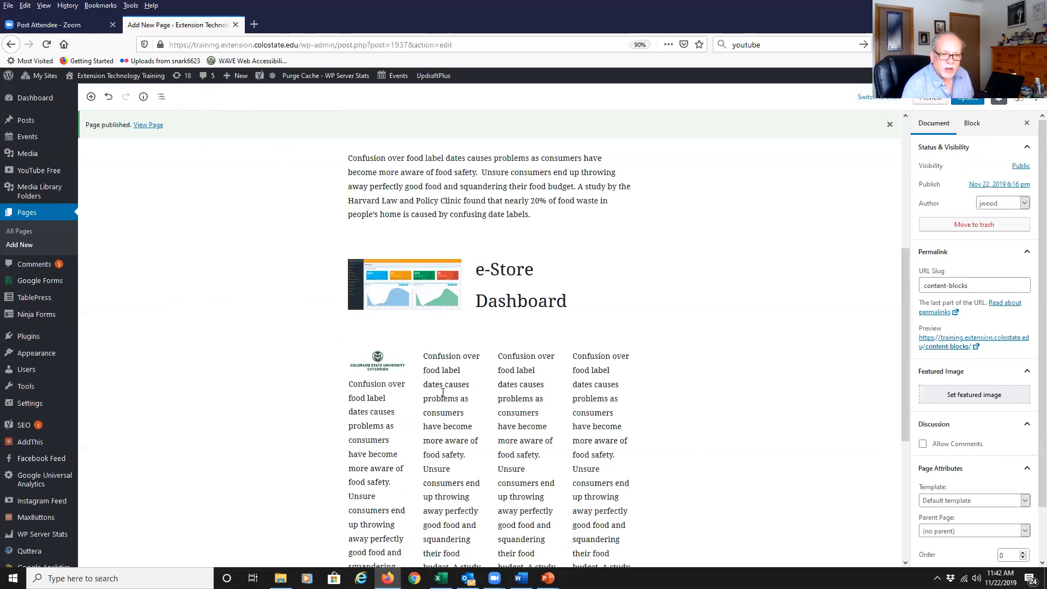
# - Search the block library for but, insert a Button block below the columns, and open its label for editing
pyautogui.scroll(-5, 443, 393)
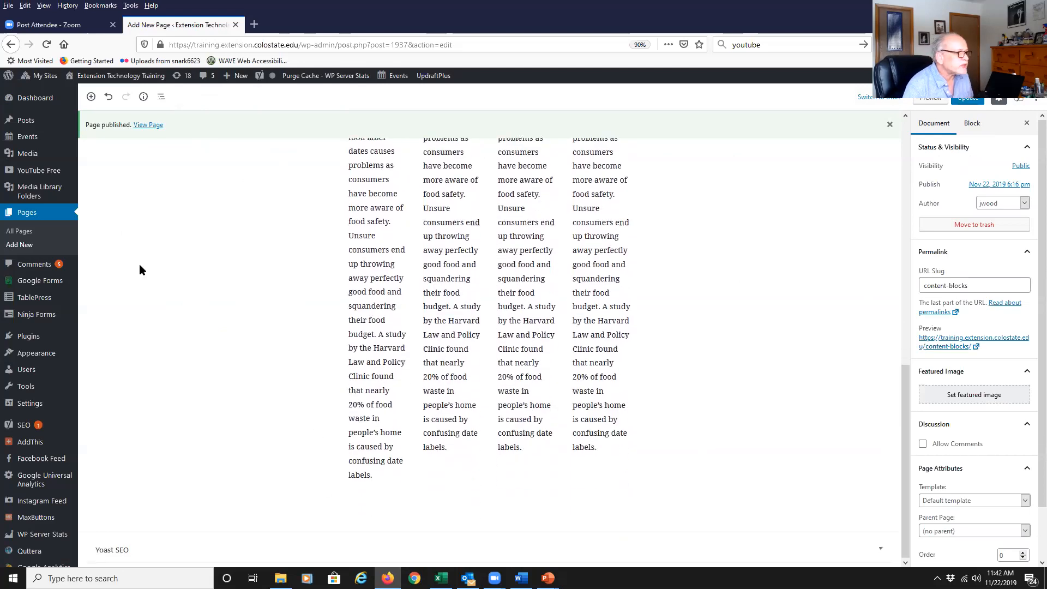
pyautogui.click(91, 97)
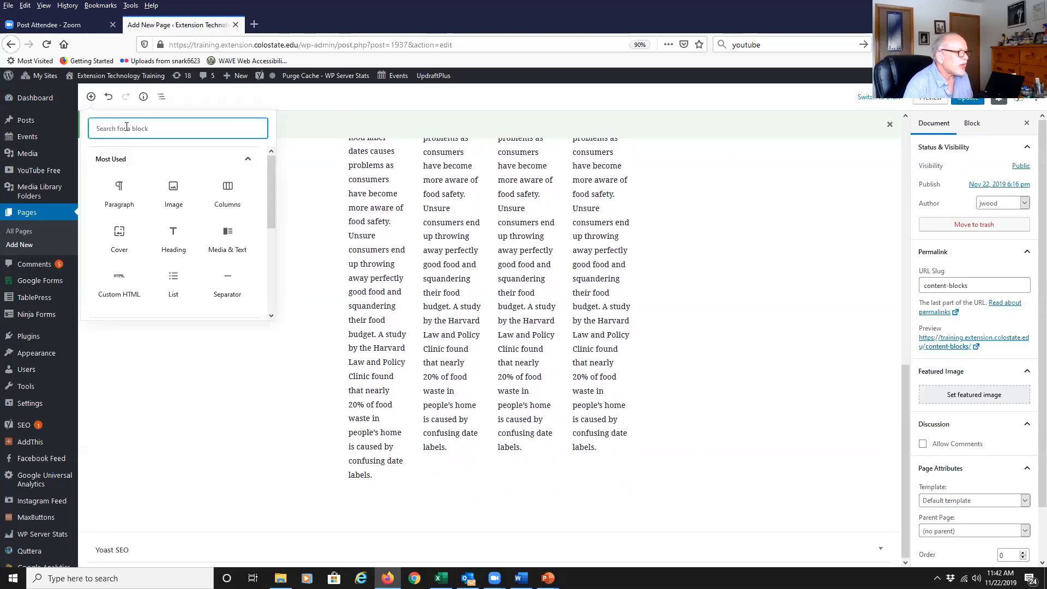
pyautogui.write('but')
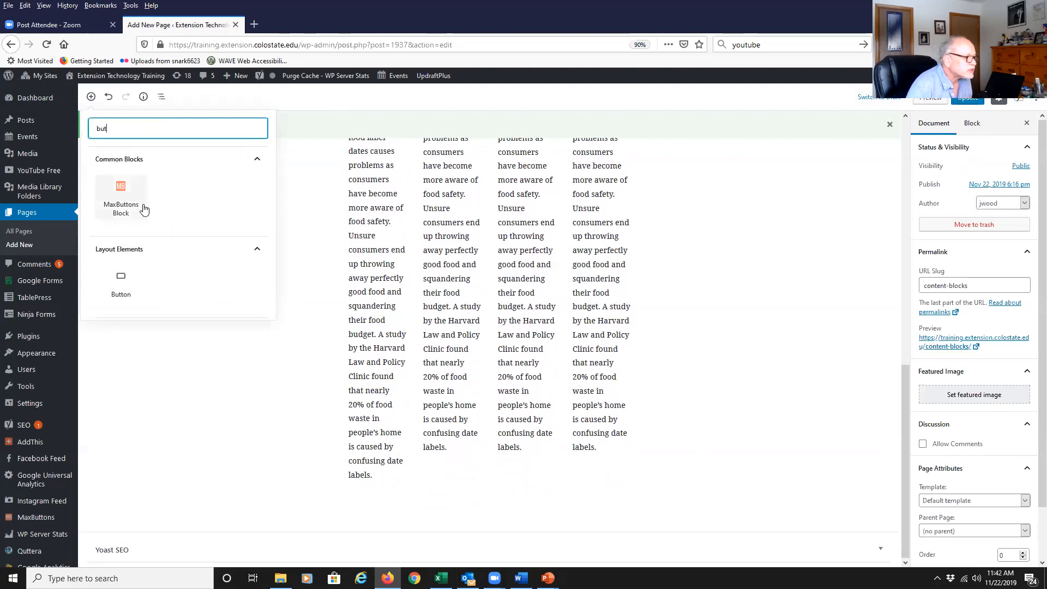
pyautogui.click(124, 287)
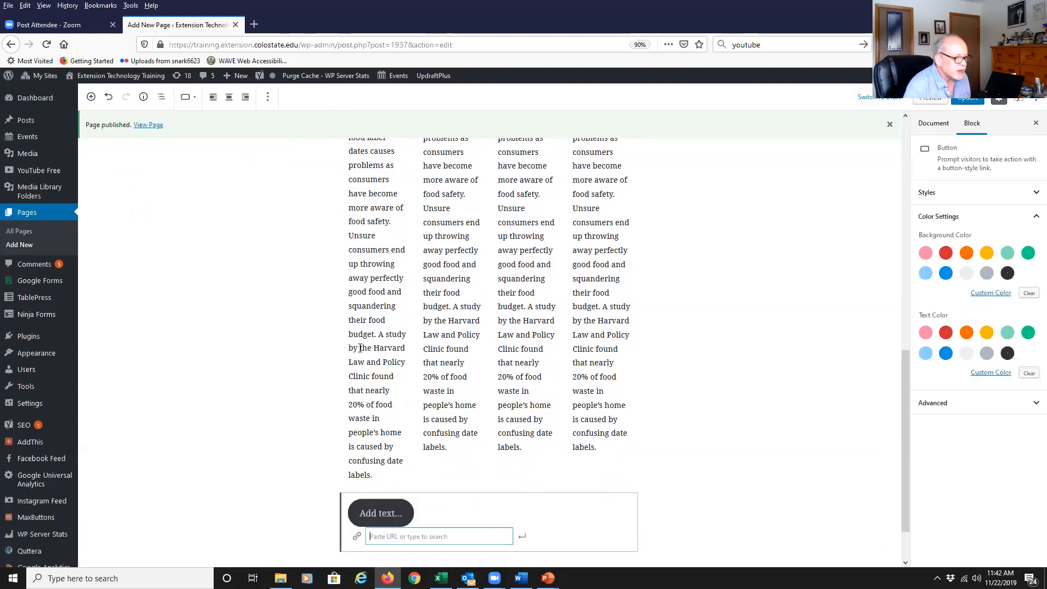
pyautogui.click(384, 451)
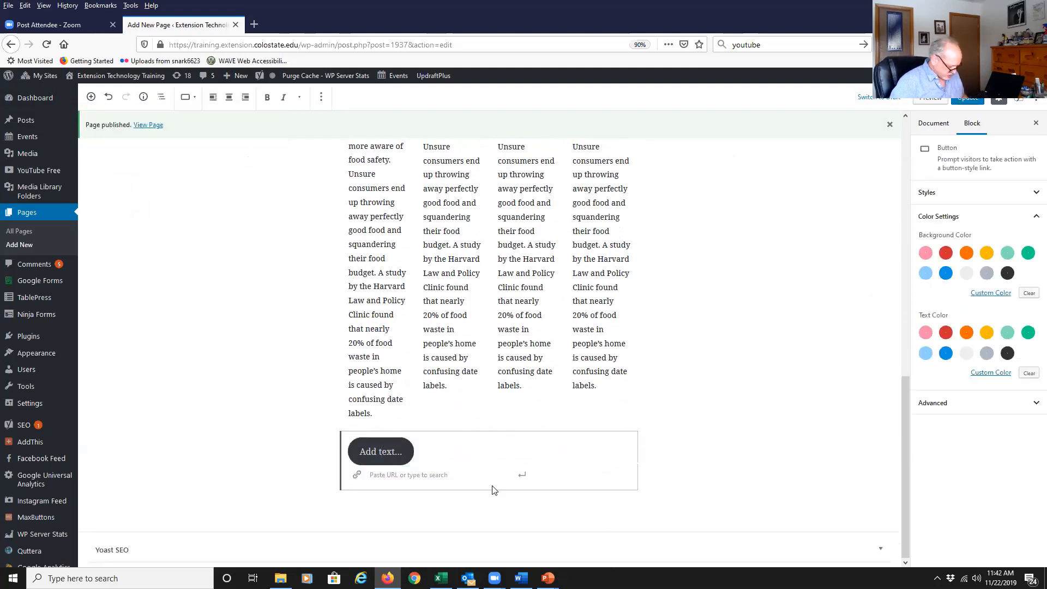
pyautogui.write('Button')
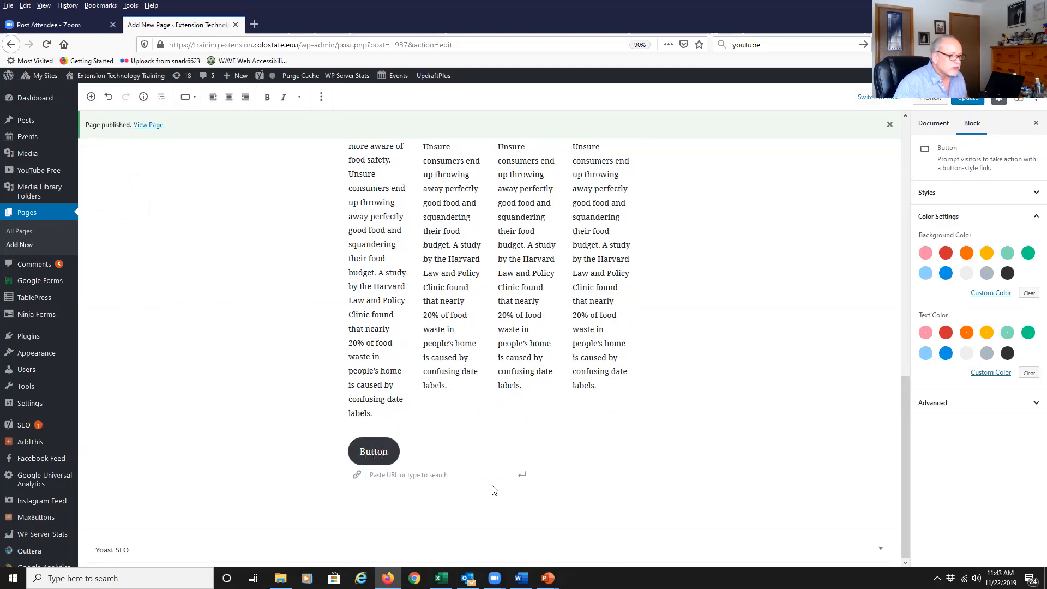
pyautogui.click(416, 474)
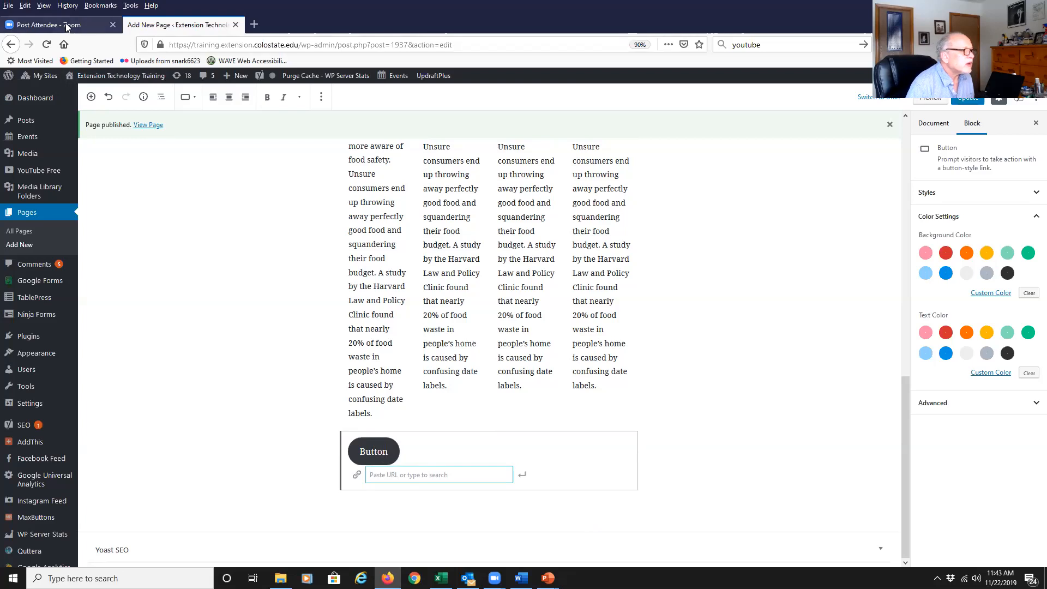
pyautogui.click(234, 44)
pyautogui.click(294, 46)
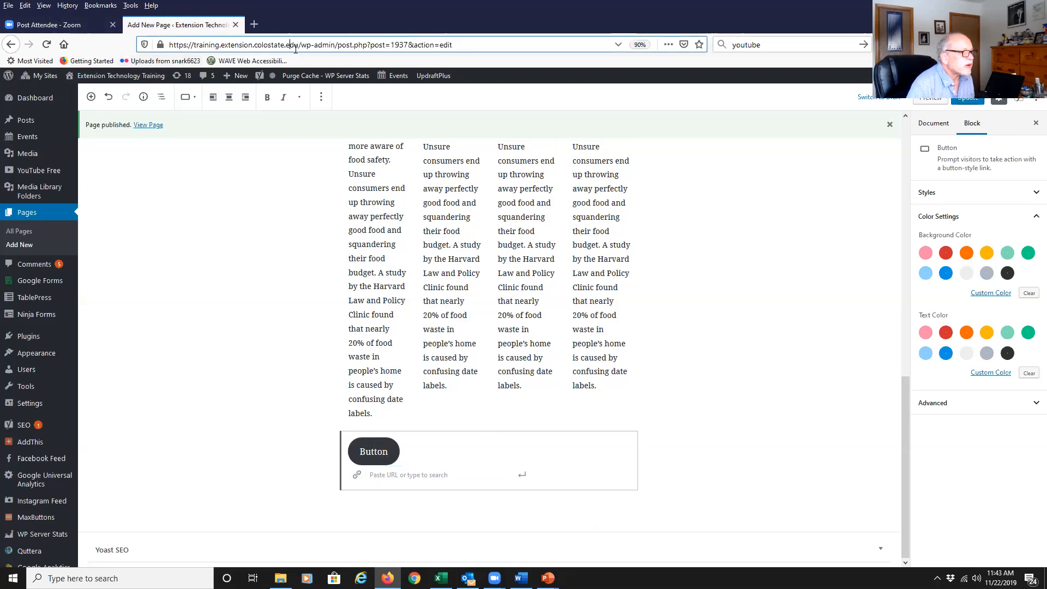
pyautogui.moveTo(301, 43); pyautogui.dragTo(154, 43)
pyautogui.hotkey('ctrl', 'c')
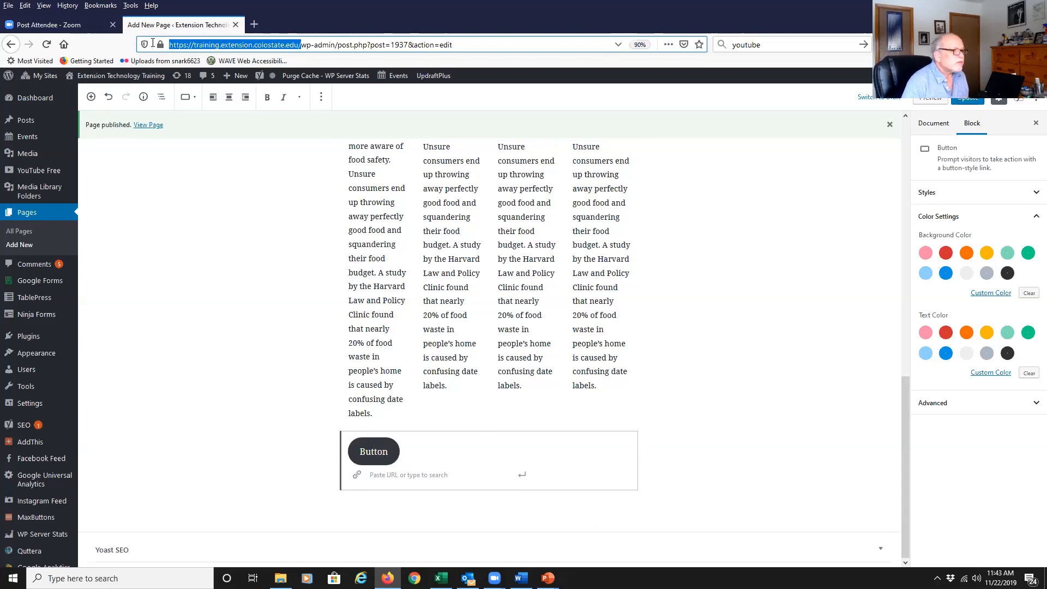
pyautogui.click(386, 476)
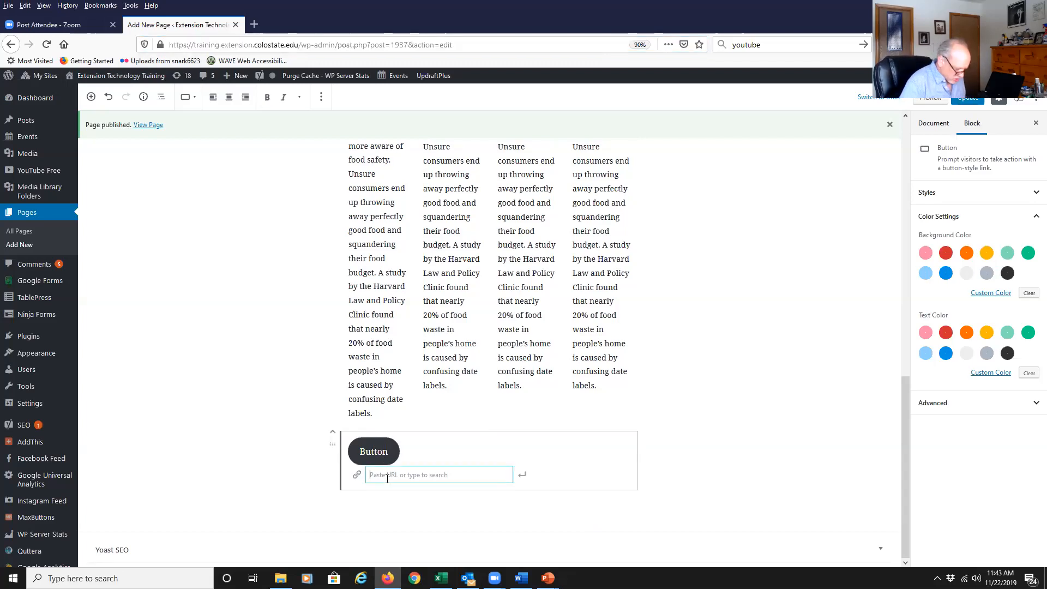
pyautogui.hotkey('ctrl', 'v')
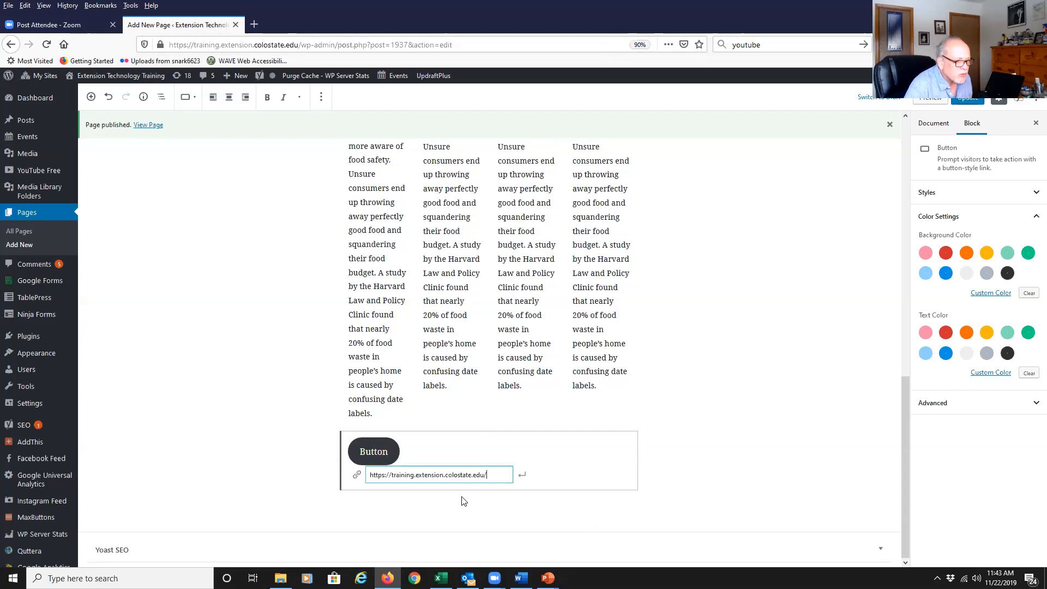
pyautogui.click(521, 474)
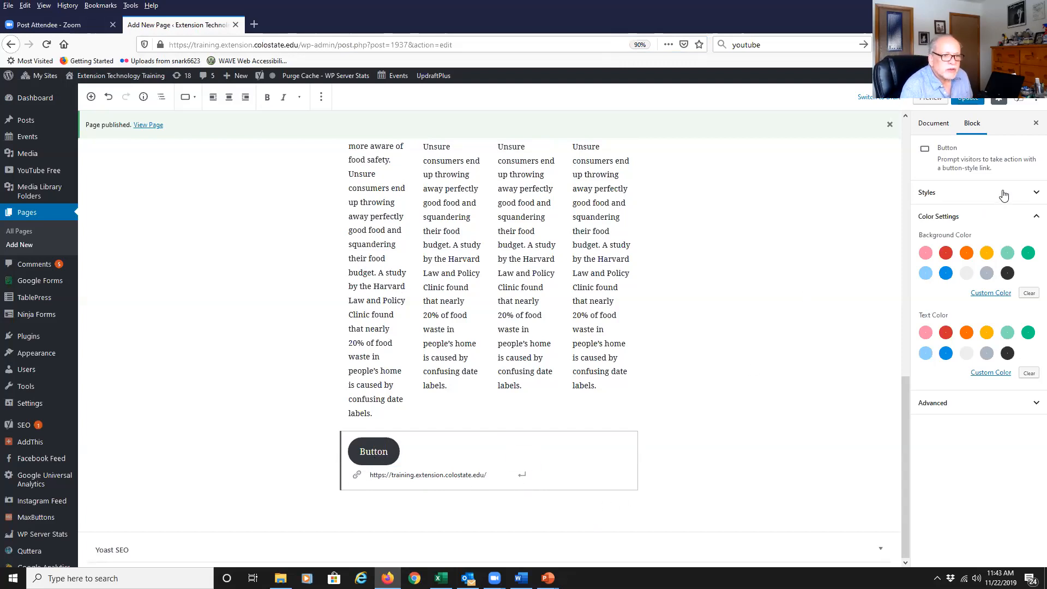
# - Try the Outline style on the button, switch it to Squared, and center the button
pyautogui.click(955, 197)
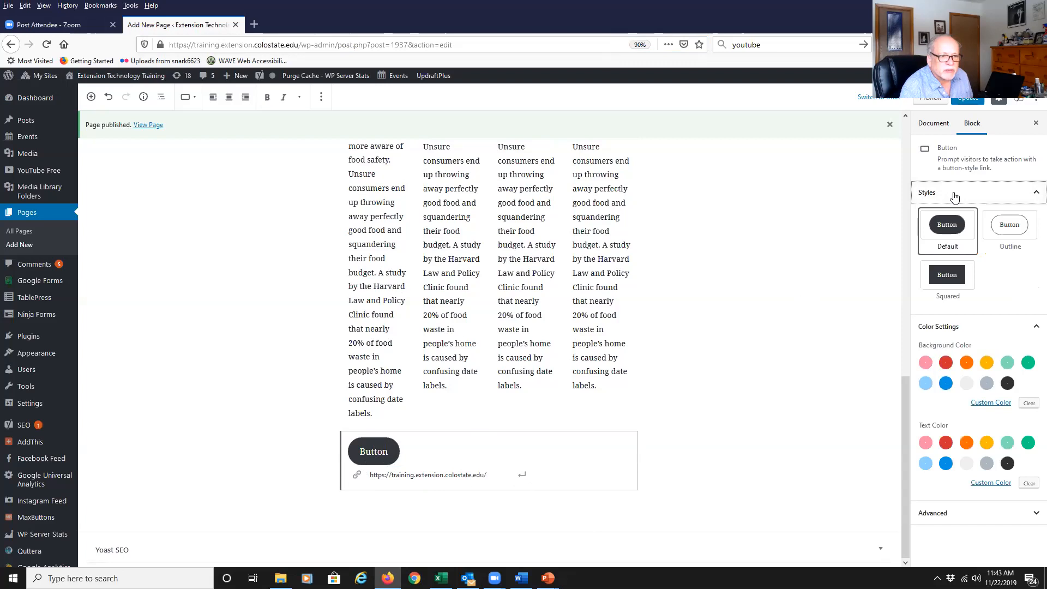
pyautogui.click(1000, 226)
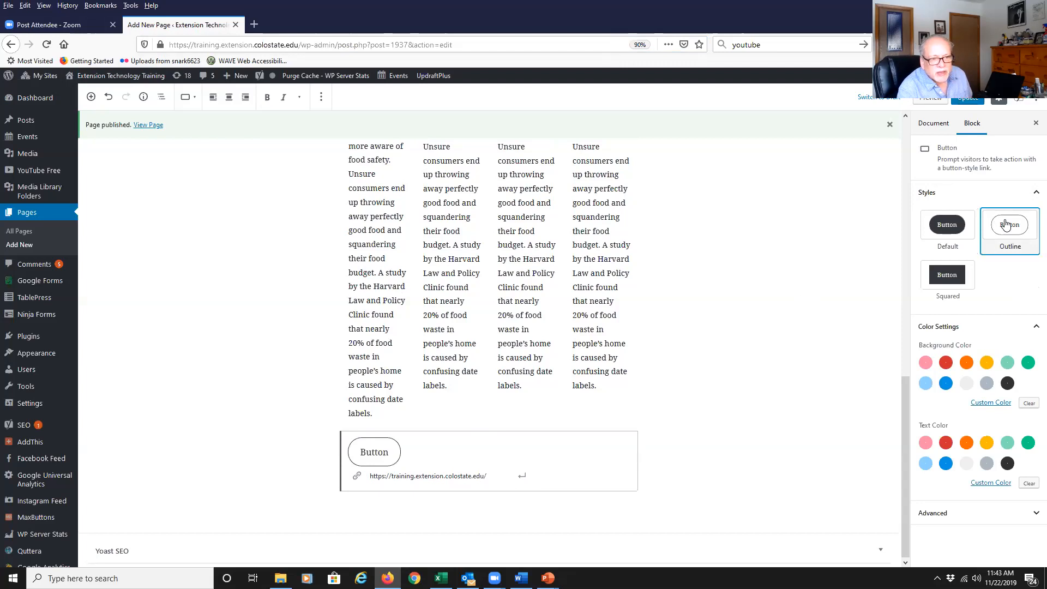
pyautogui.click(952, 274)
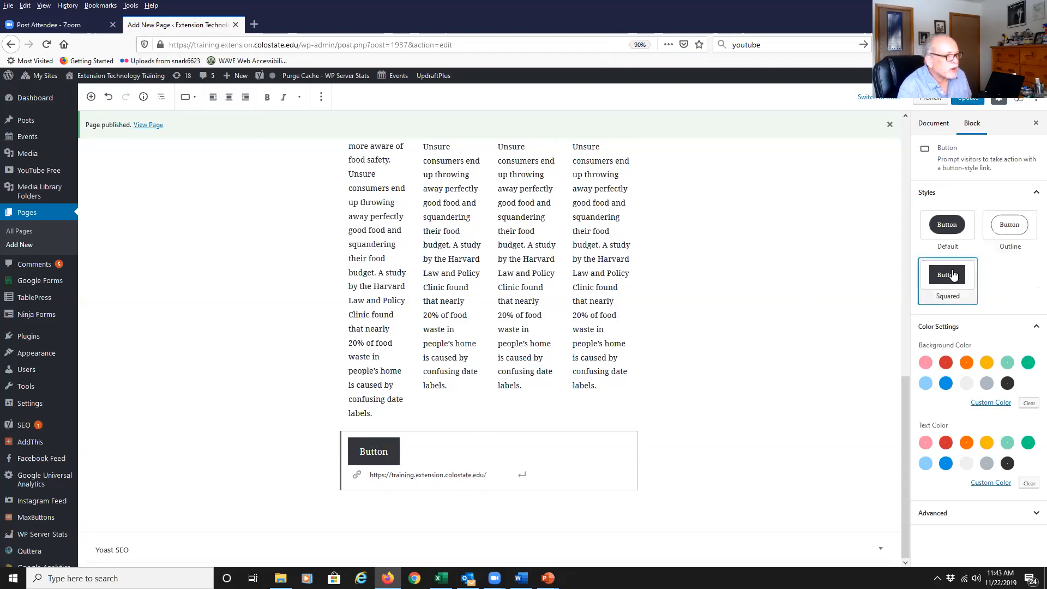
pyautogui.click(228, 98)
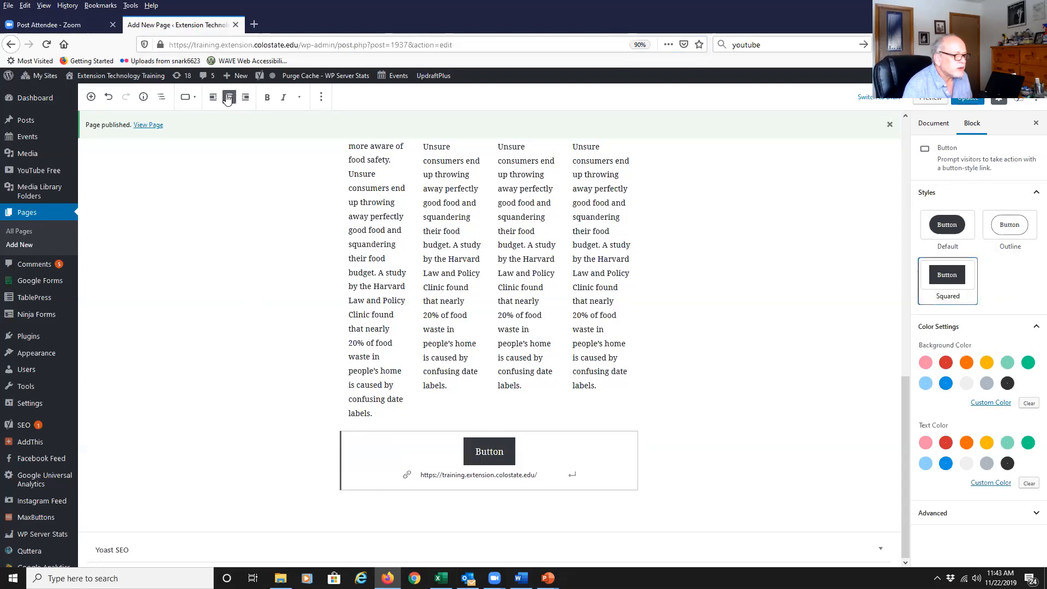
pyautogui.click(195, 267)
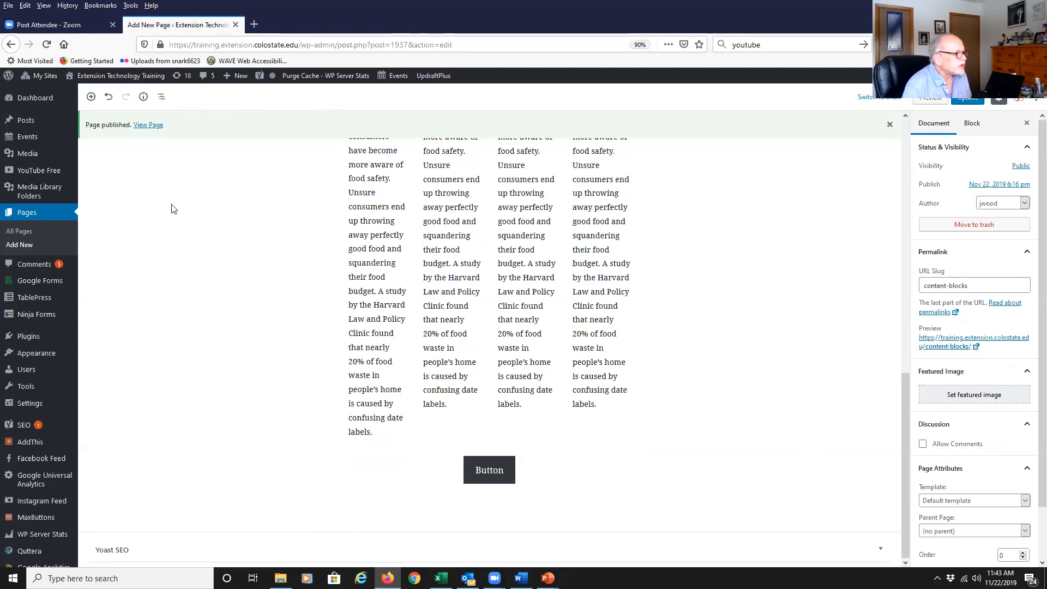
# - Search the block library for sep, insert a Separator below the button, and set its style to Dots after trying Wide Line
pyautogui.click(91, 96)
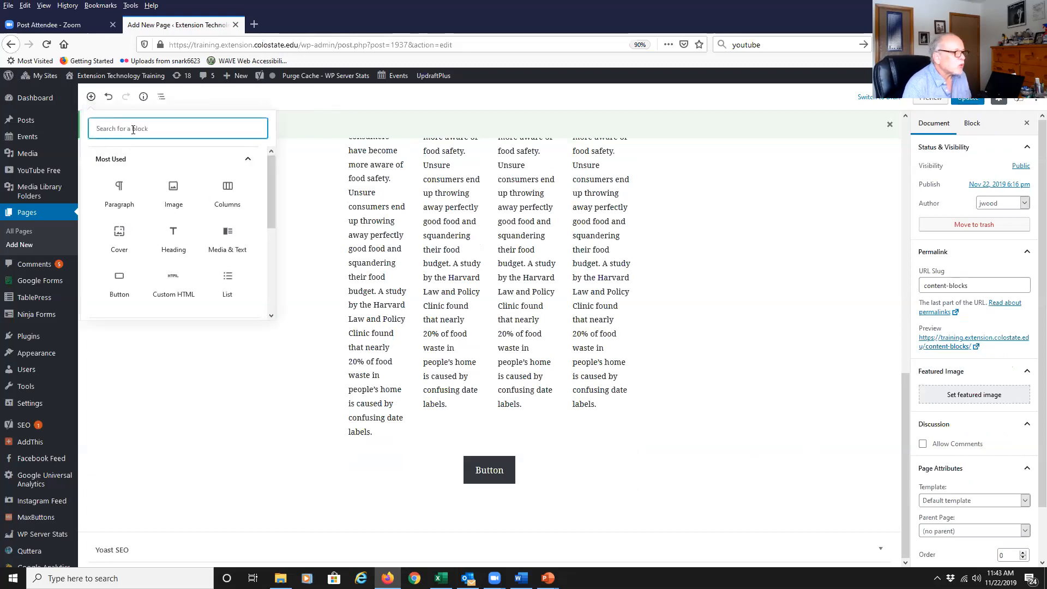
pyautogui.write('sep')
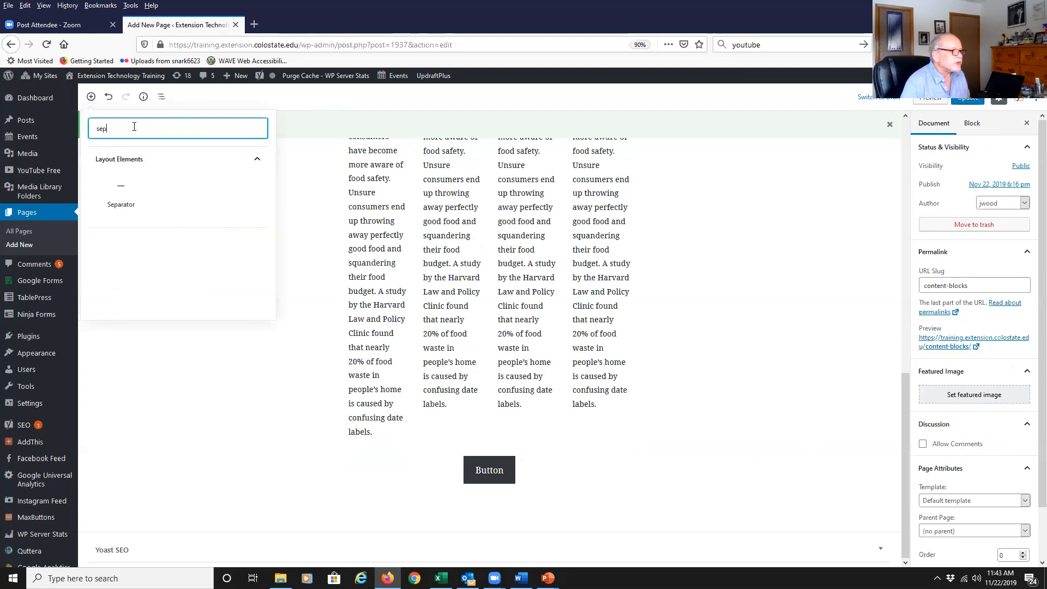
pyautogui.click(122, 190)
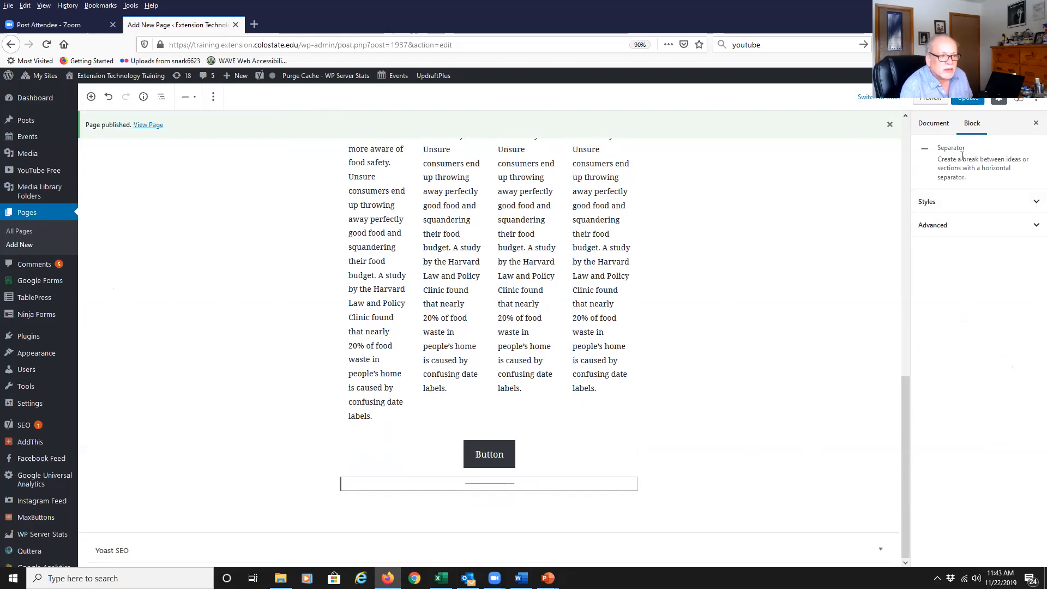
pyautogui.click(962, 202)
pyautogui.click(1001, 241)
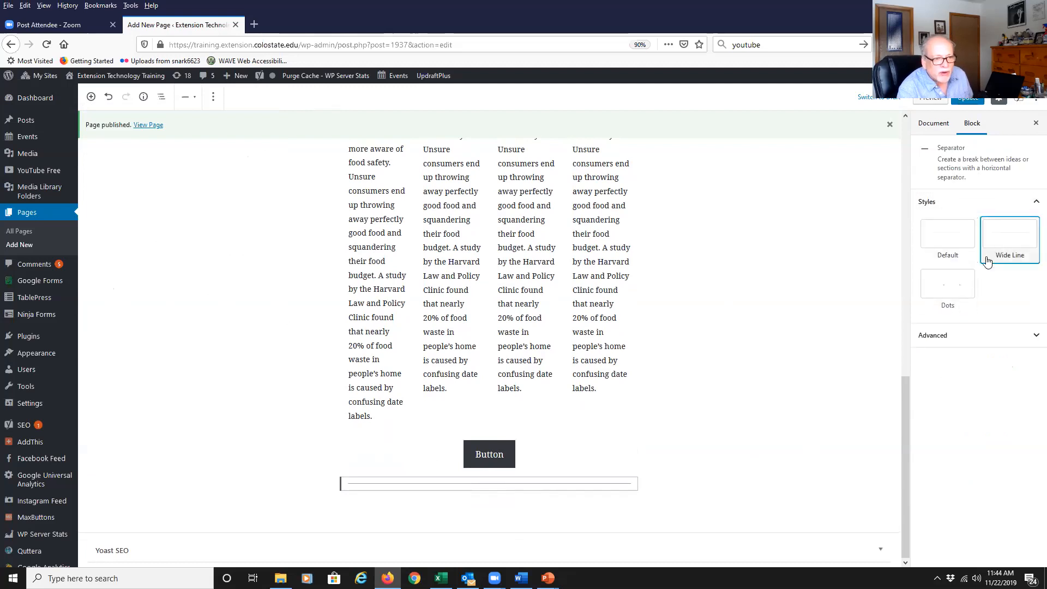
pyautogui.click(941, 289)
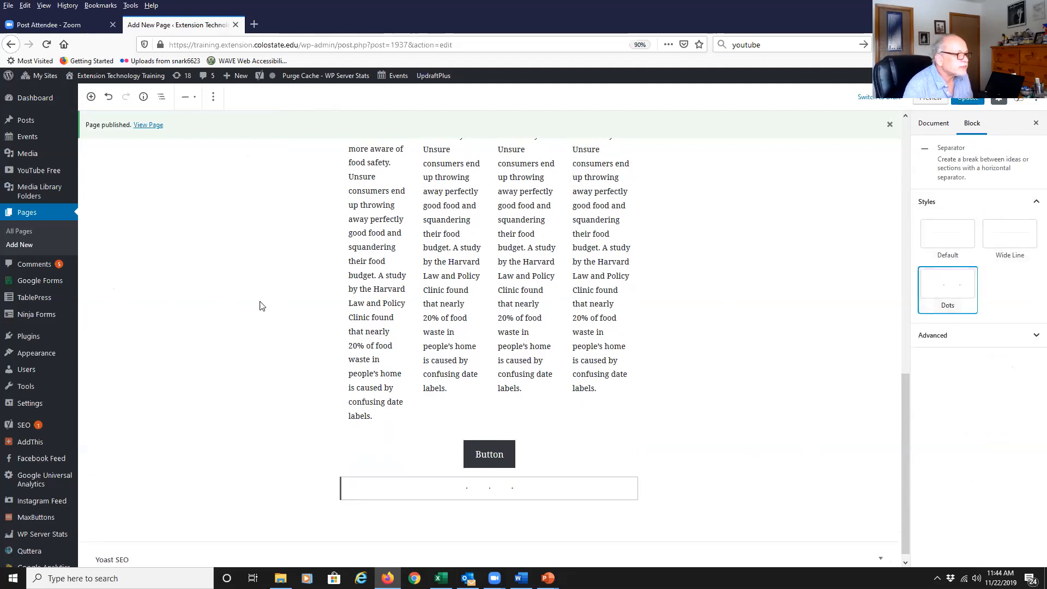
pyautogui.click(190, 98)
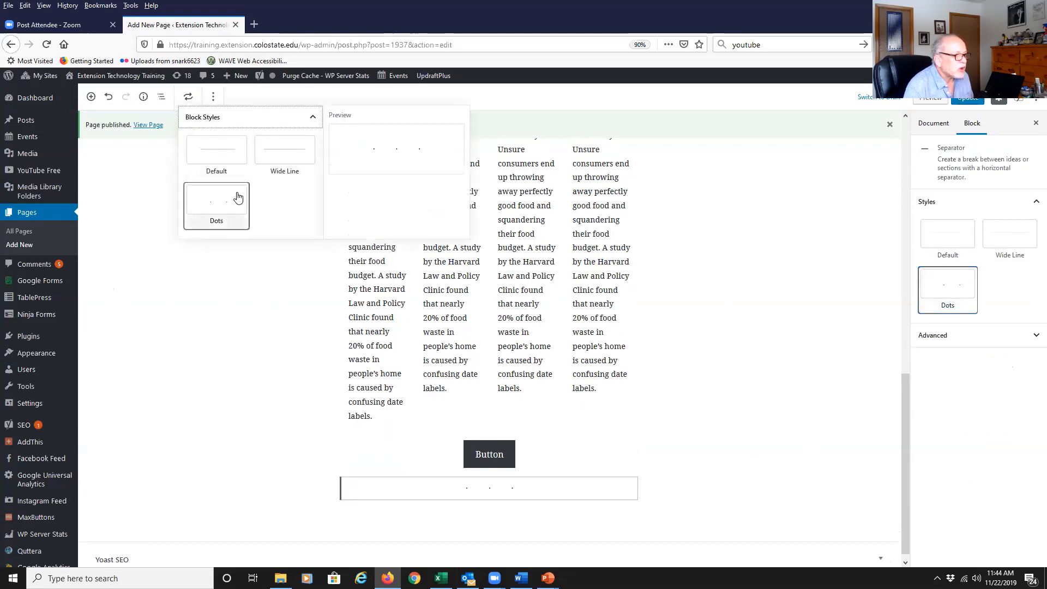
pyautogui.click(166, 328)
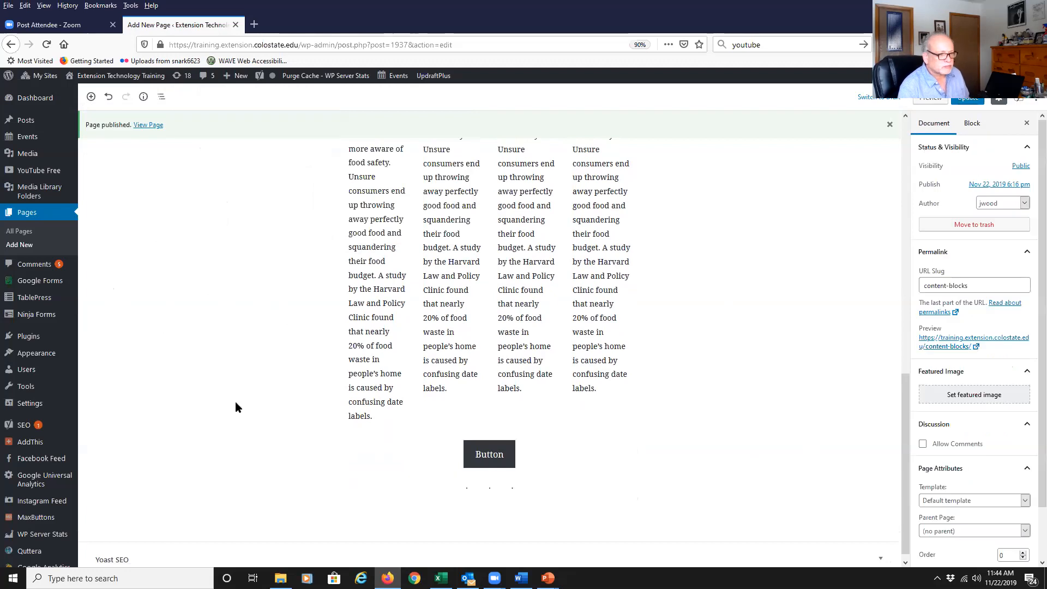
# - Search the block library for emb and insert a YouTube embed block below the separator
pyautogui.click(430, 507)
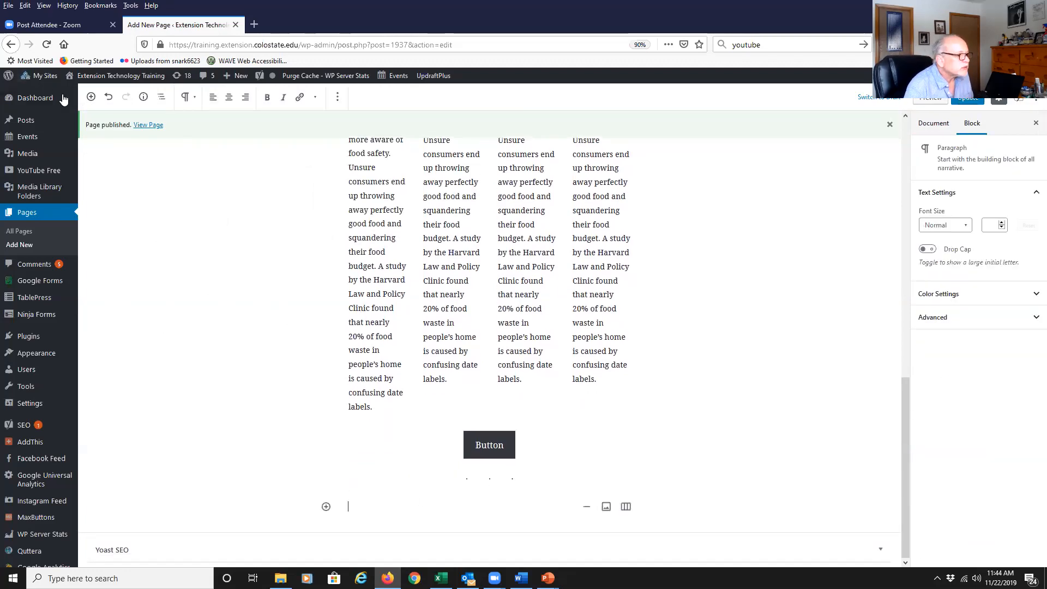
pyautogui.click(91, 98)
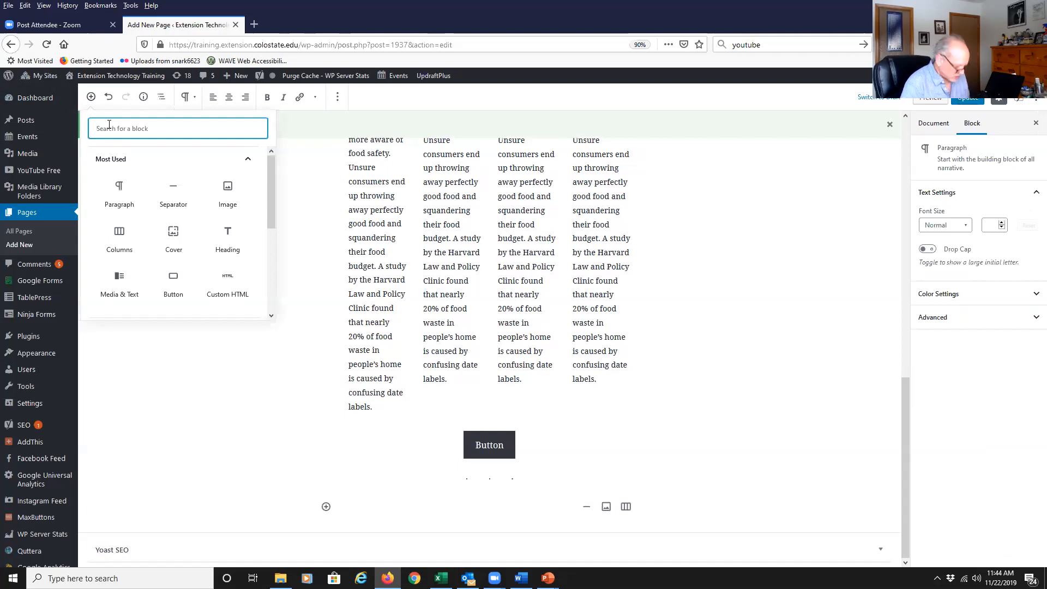
pyautogui.write('you')
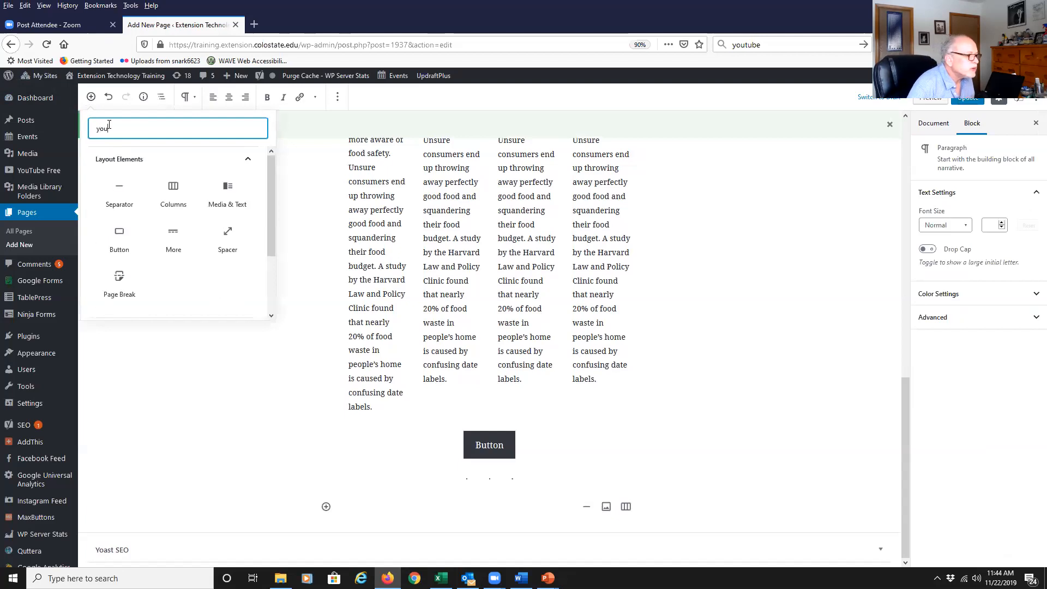
pyautogui.press('BackSpace')
pyautogui.press('BackSpace')
pyautogui.press('BackSpace')
pyautogui.write('emb')
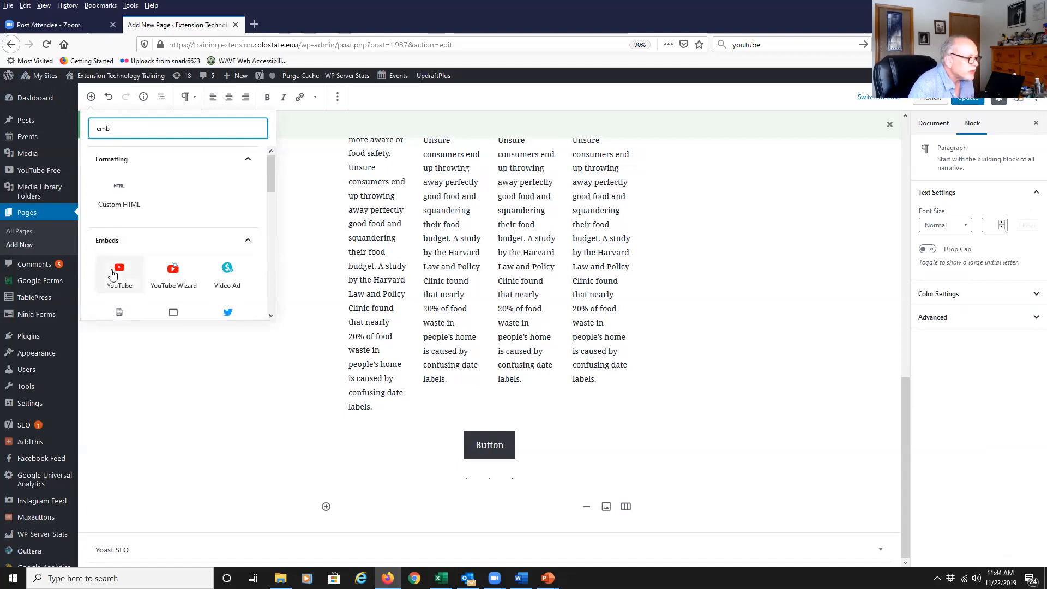
pyautogui.click(114, 272)
pyautogui.scroll(-2, 470, 453)
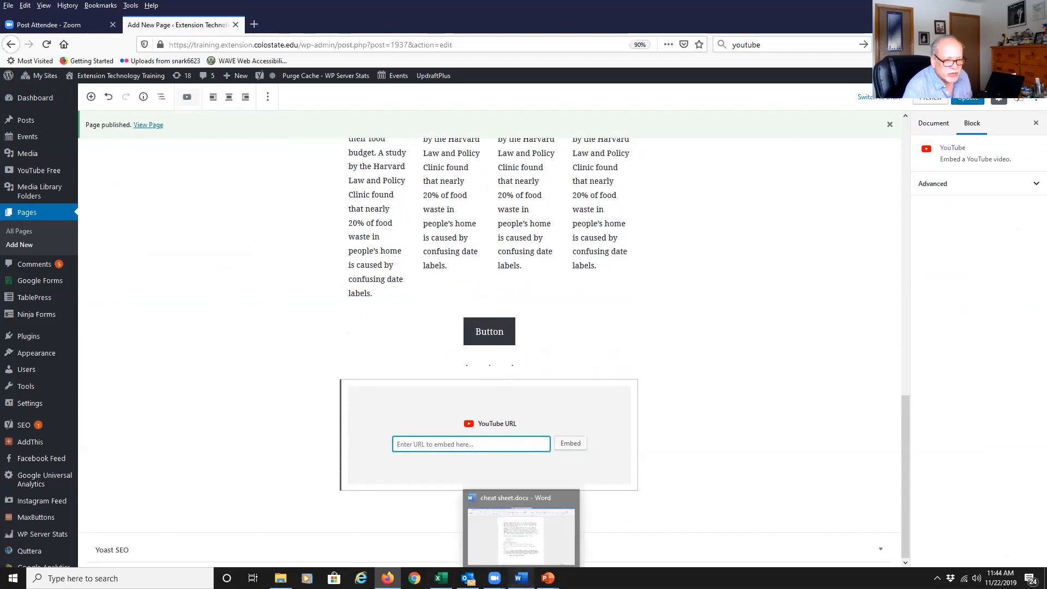
# - Switch to cheat sheet.docx in Word, split the joined links so the YouTube link has its own line, and copy that link
pyautogui.click(521, 576)
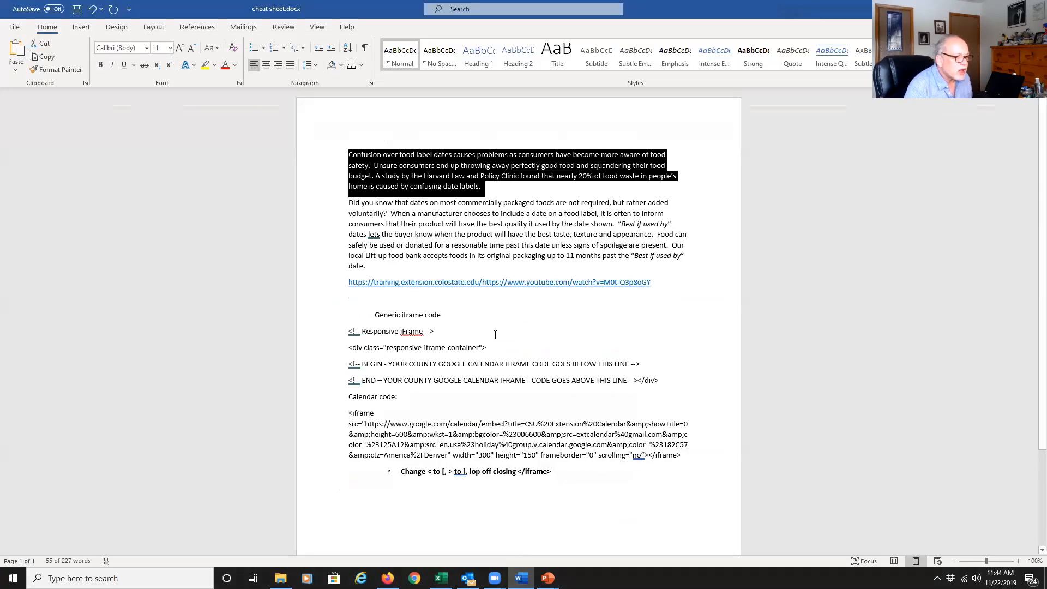
pyautogui.click(495, 334)
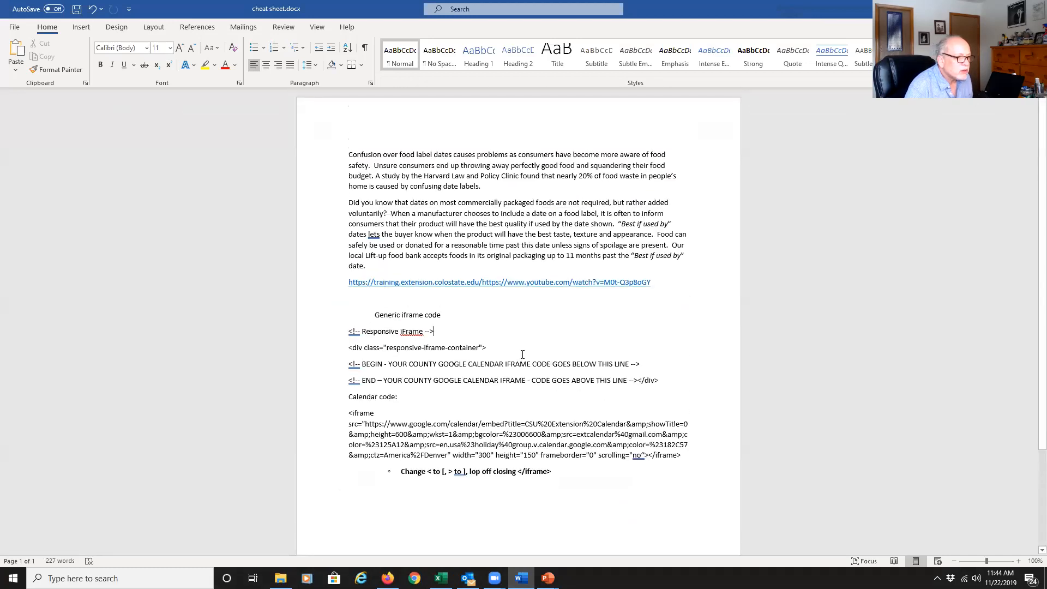
pyautogui.tripleClick(603, 282)
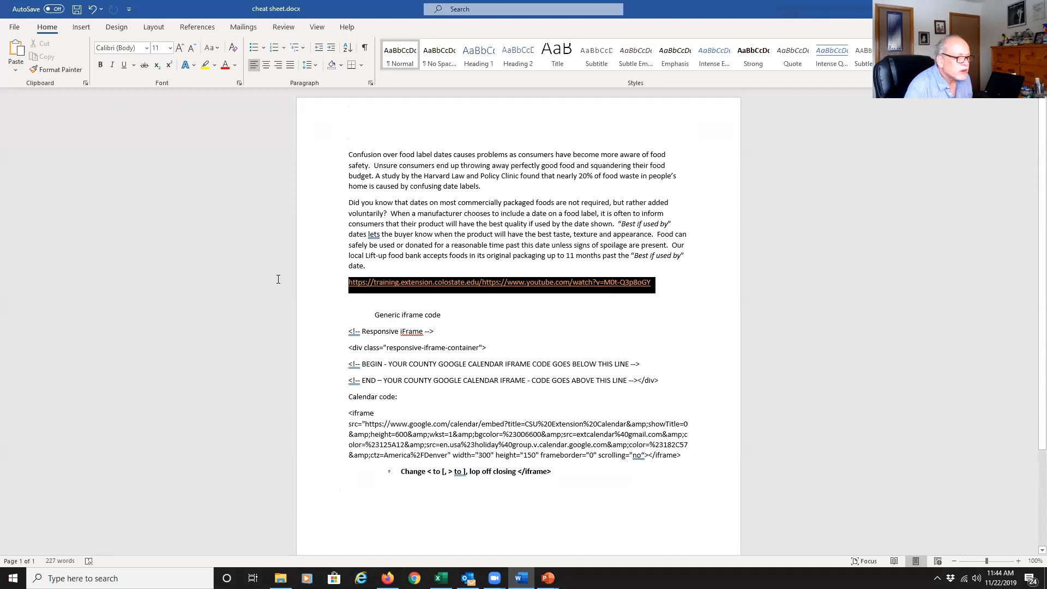
pyautogui.rightClick(446, 283)
pyautogui.click(471, 283)
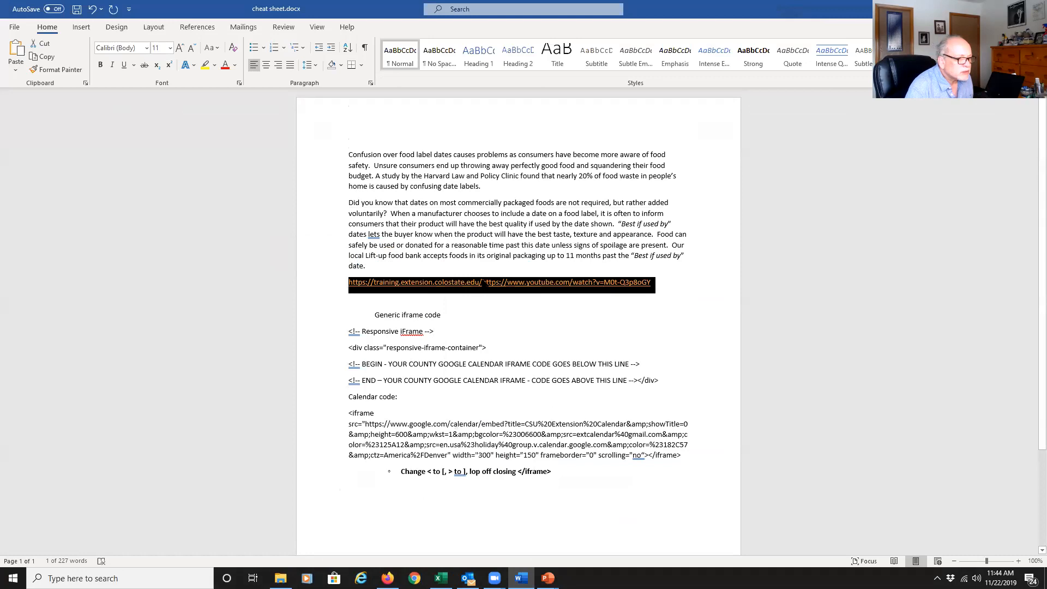
pyautogui.click(483, 284)
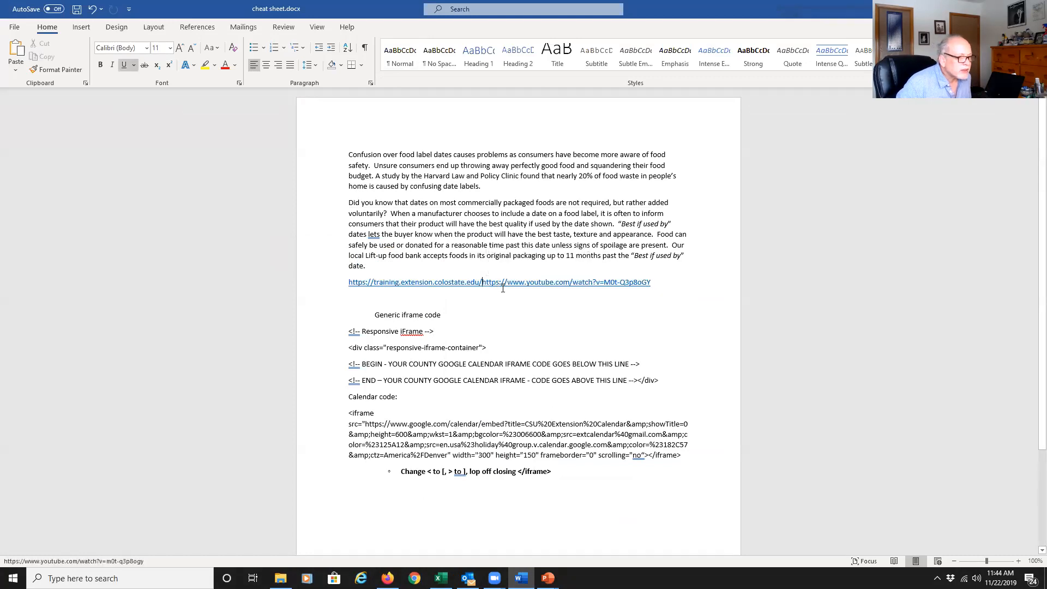
pyautogui.press('Return')
pyautogui.moveTo(520, 299); pyautogui.dragTo(323, 307)
pyautogui.rightClick(410, 302)
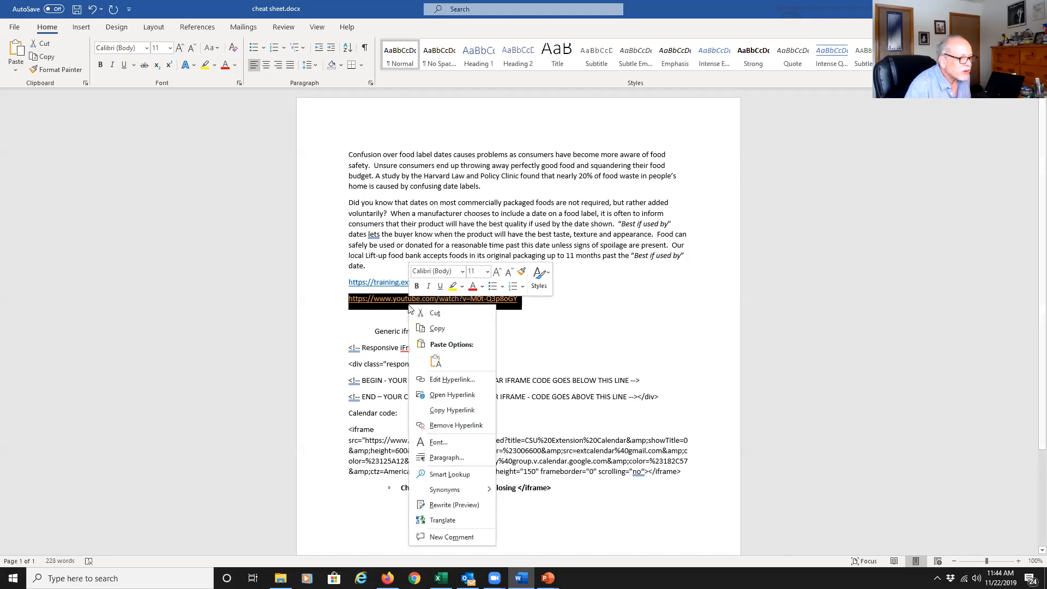
pyautogui.click(433, 329)
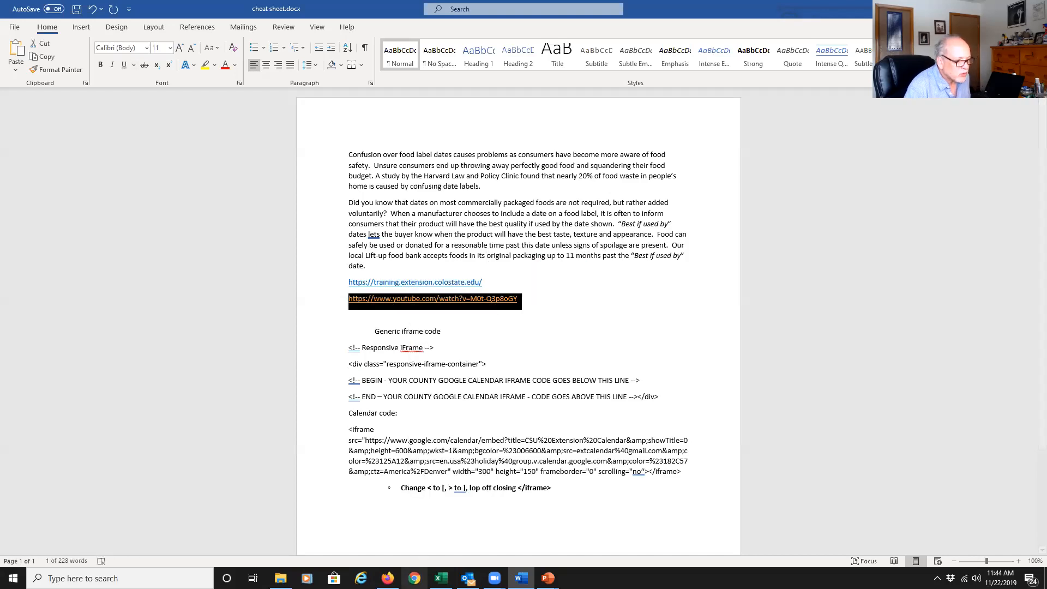
pyautogui.click(387, 577)
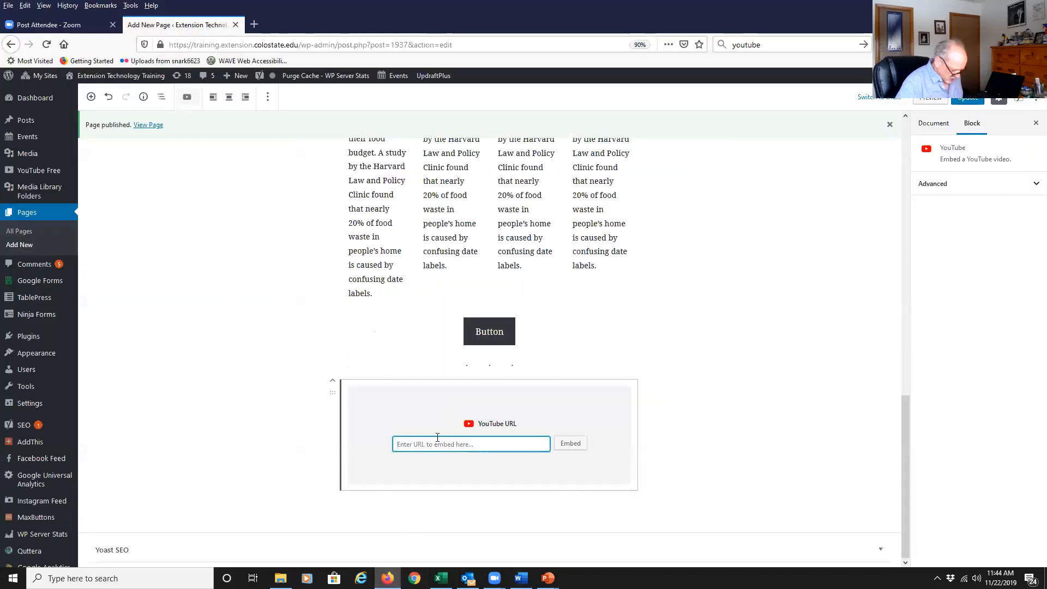
pyautogui.hotkey('ctrl', 'v')
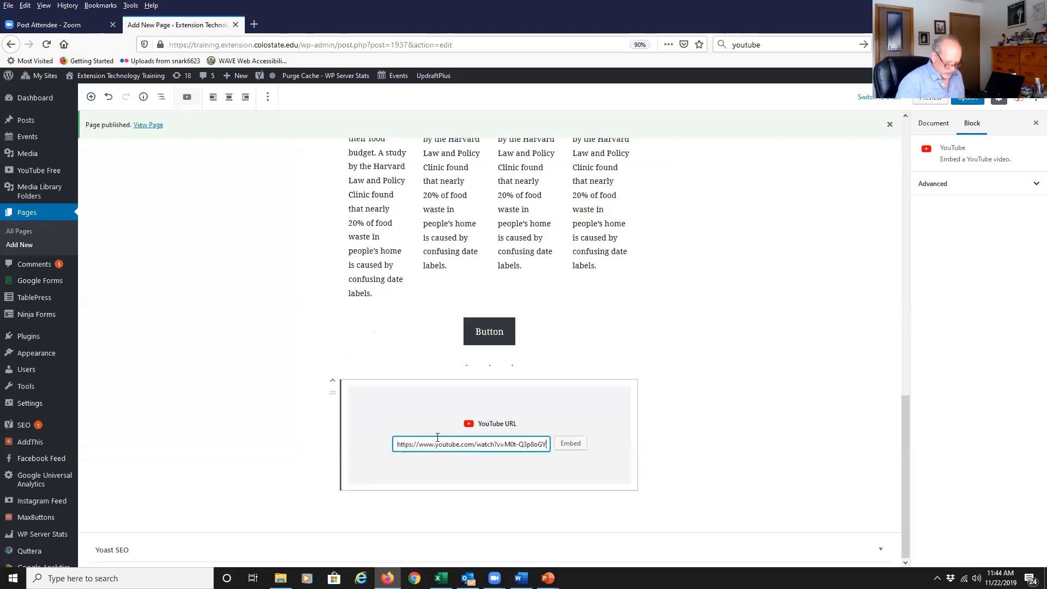
pyautogui.press('Return')
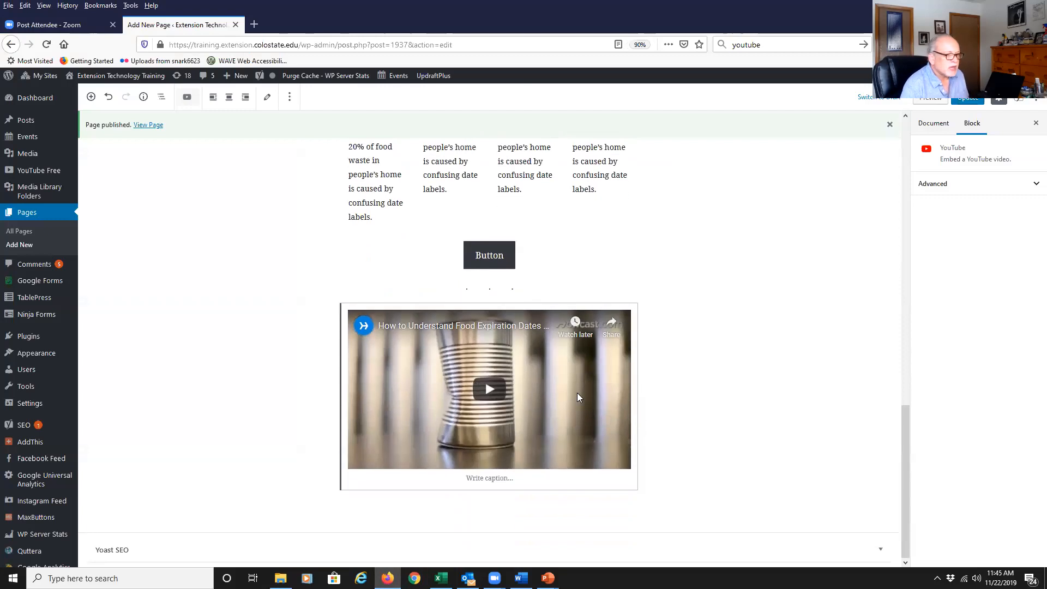
# - Search the block library for cla, insert a Classic block below the YouTube video, and place the cursor in it
pyautogui.click(91, 98)
pyautogui.write('cla')
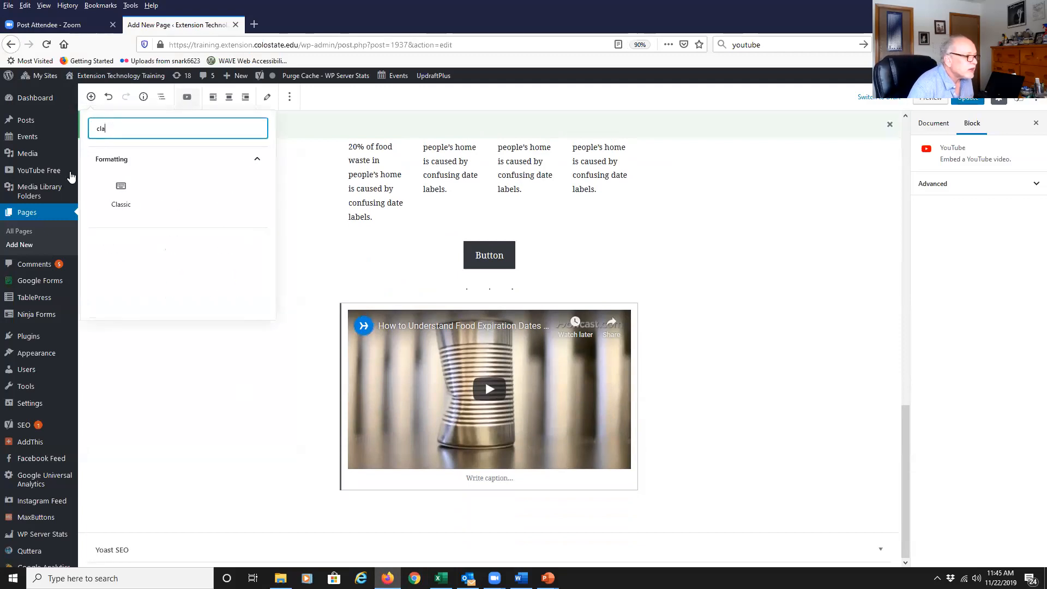
pyautogui.click(108, 187)
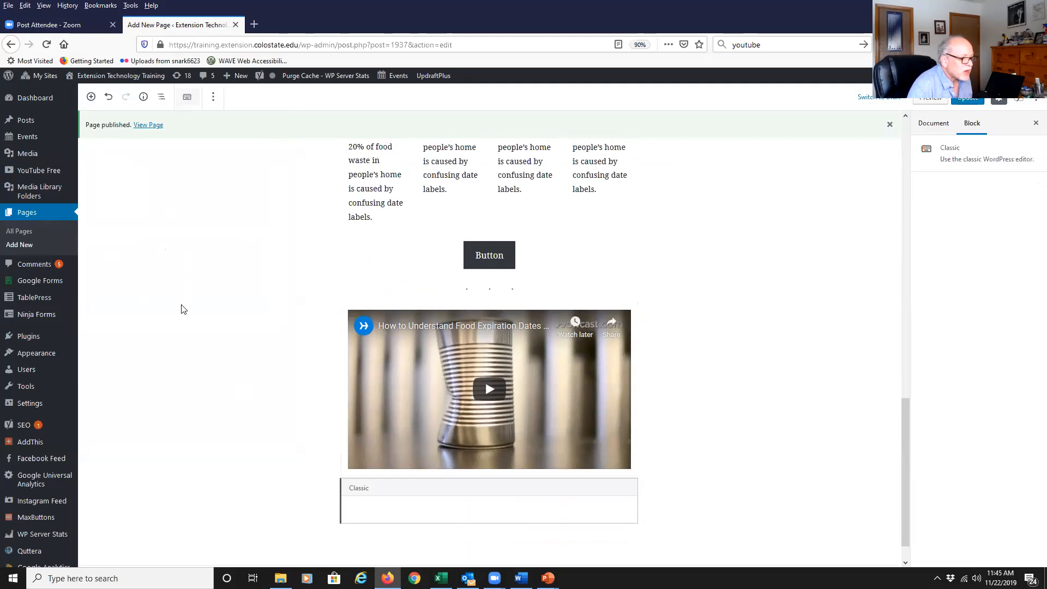
pyautogui.click(404, 478)
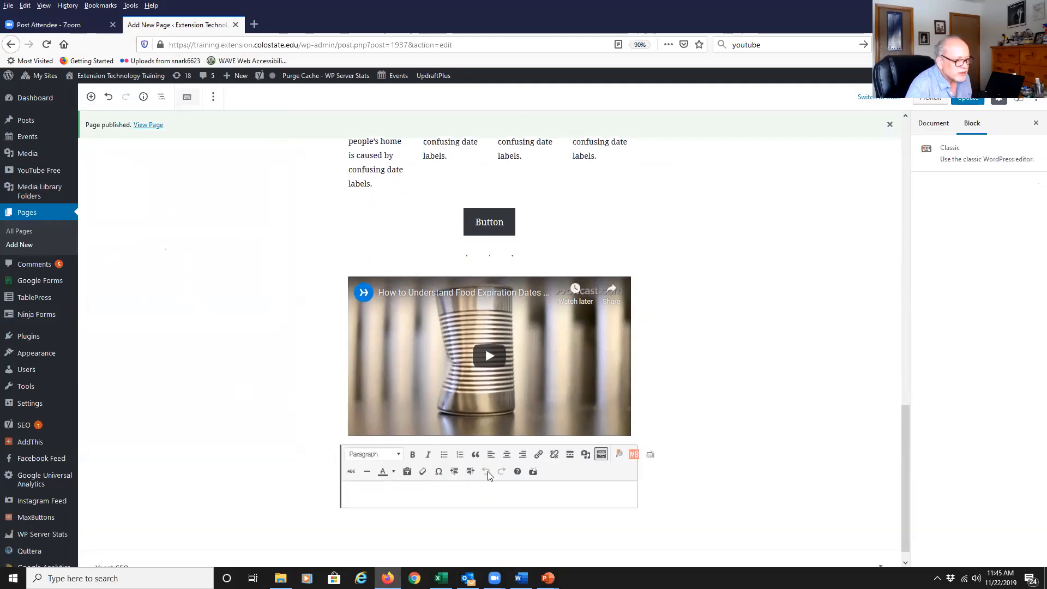
pyautogui.scroll(-1, 728, 458)
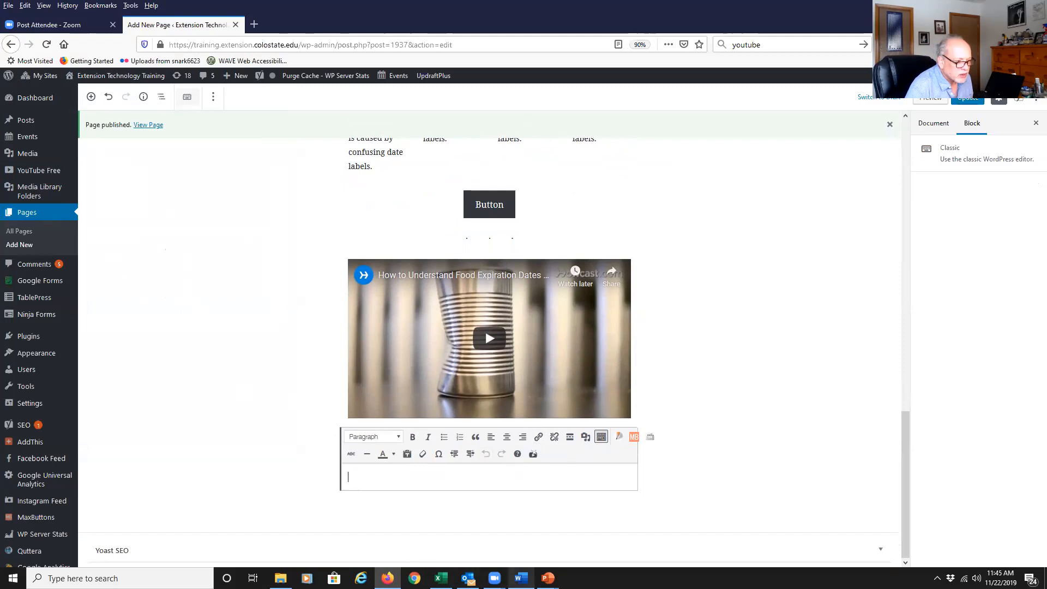
# - Switch to cheat sheet.docx in Word and copy the second paragraph, starting with "Did you know that dates"
pyautogui.moveTo(521, 579)
pyautogui.click(520, 531)
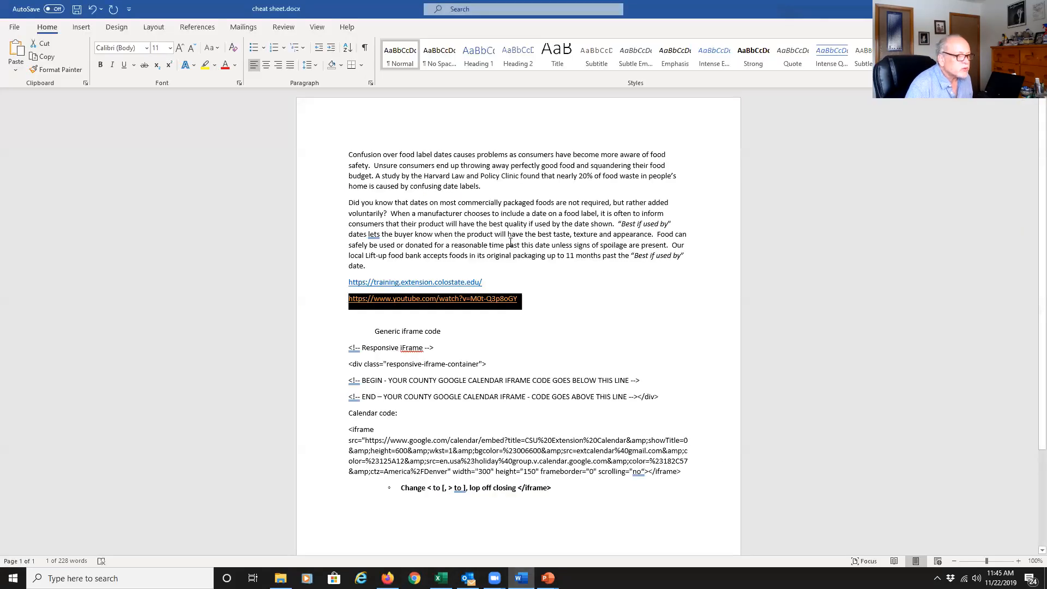
pyautogui.moveTo(368, 267); pyautogui.dragTo(349, 203)
pyautogui.rightClick(438, 243)
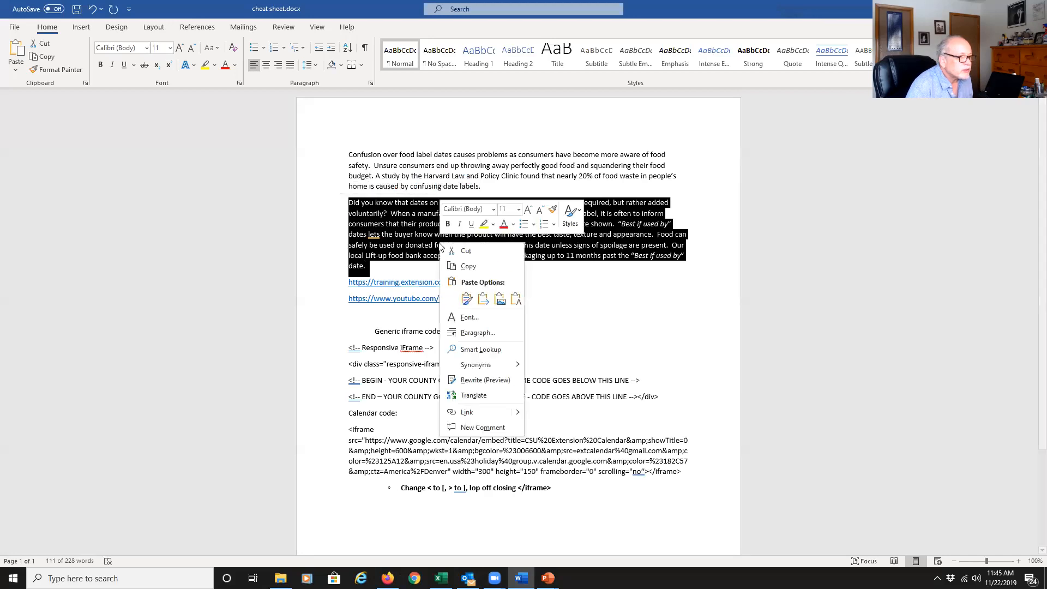
pyautogui.click(461, 266)
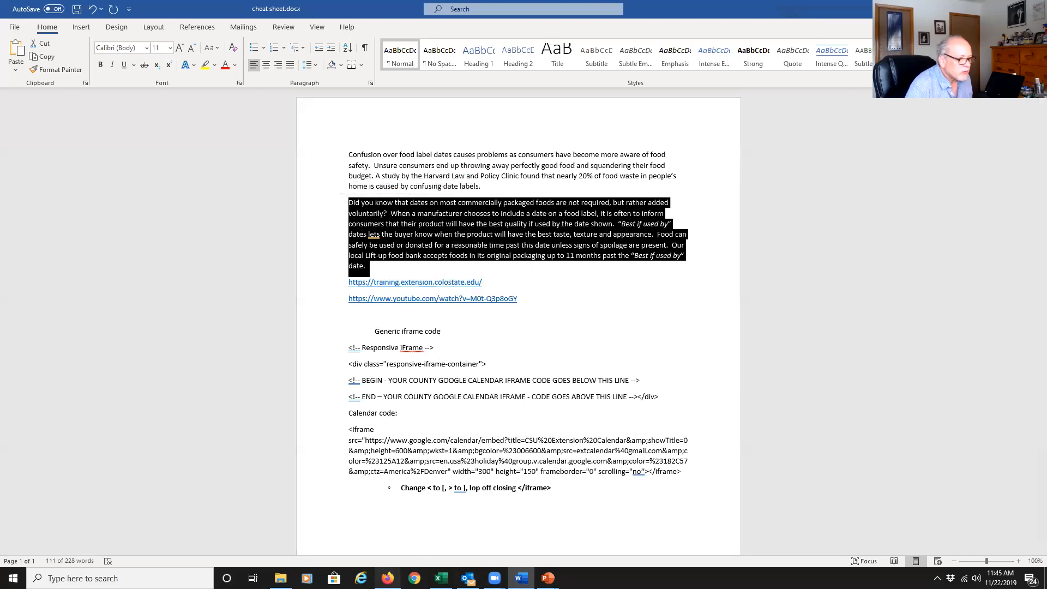
# - Return to the page editor in Firefox, paste the copied paragraph into the Classic block, and deselect the block
pyautogui.click(394, 539)
pyautogui.hotkey('ctrl', 'v')
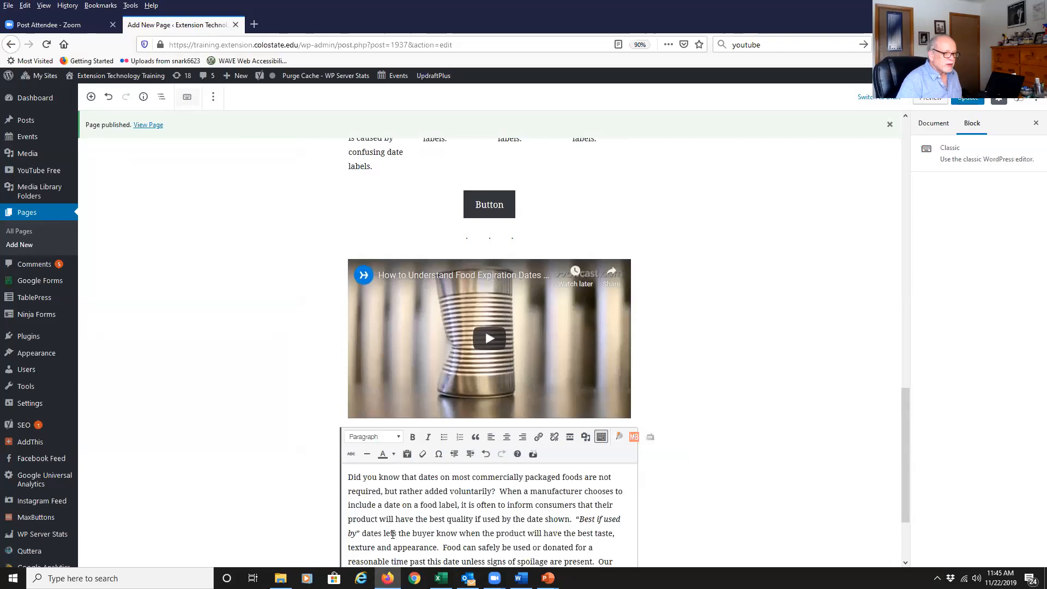
pyautogui.click(690, 452)
# - Add the plain paragraph below the drop-cap paragraph to the reusable blocks and save it under the name food label dates
pyautogui.scroll(-2, 690, 452)
pyautogui.scroll(10, 689, 452)
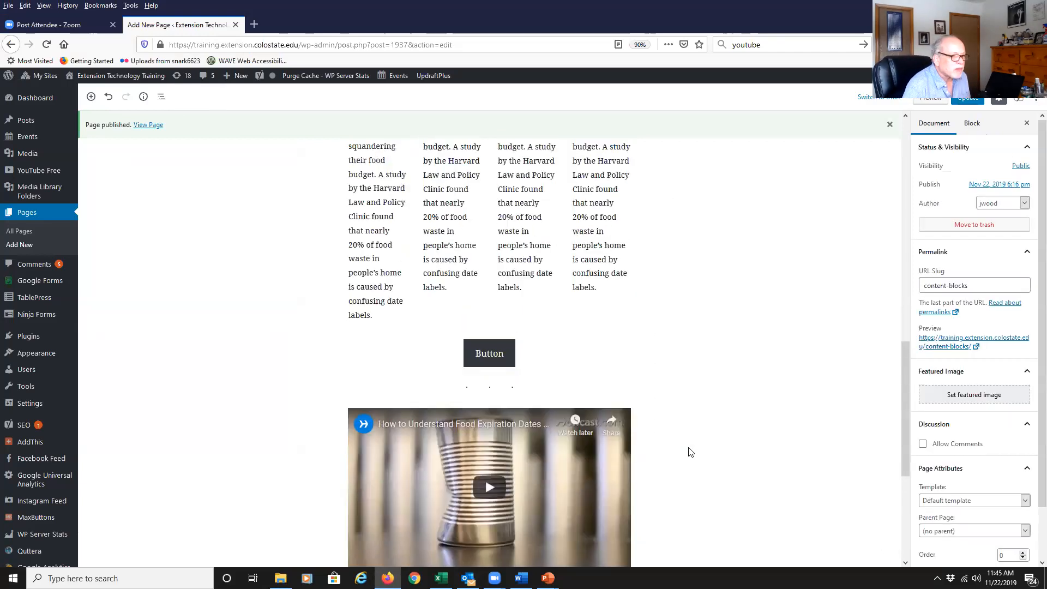
pyautogui.scroll(3, 690, 452)
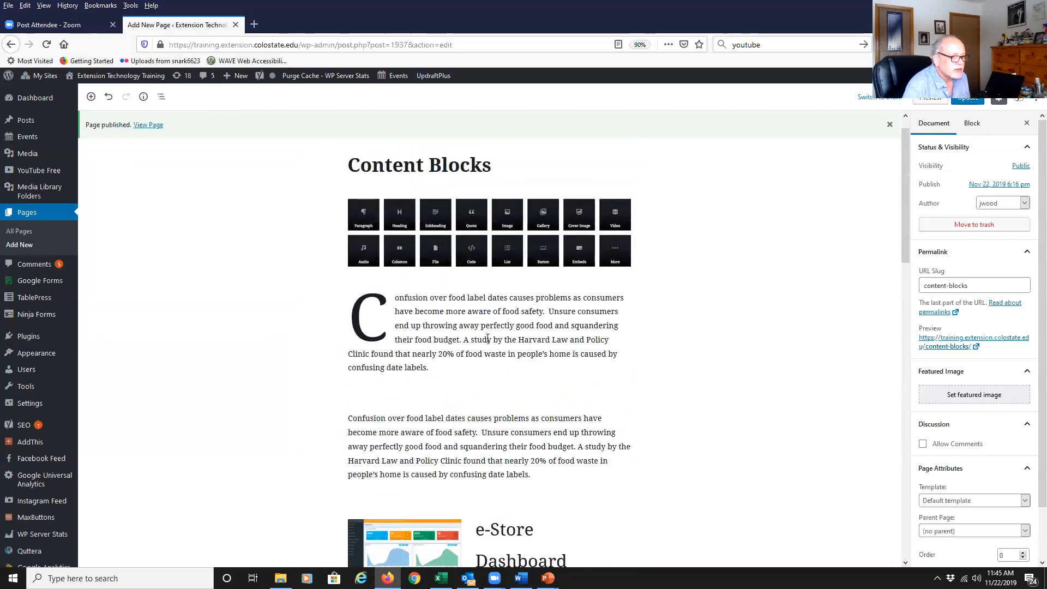
pyautogui.click(458, 448)
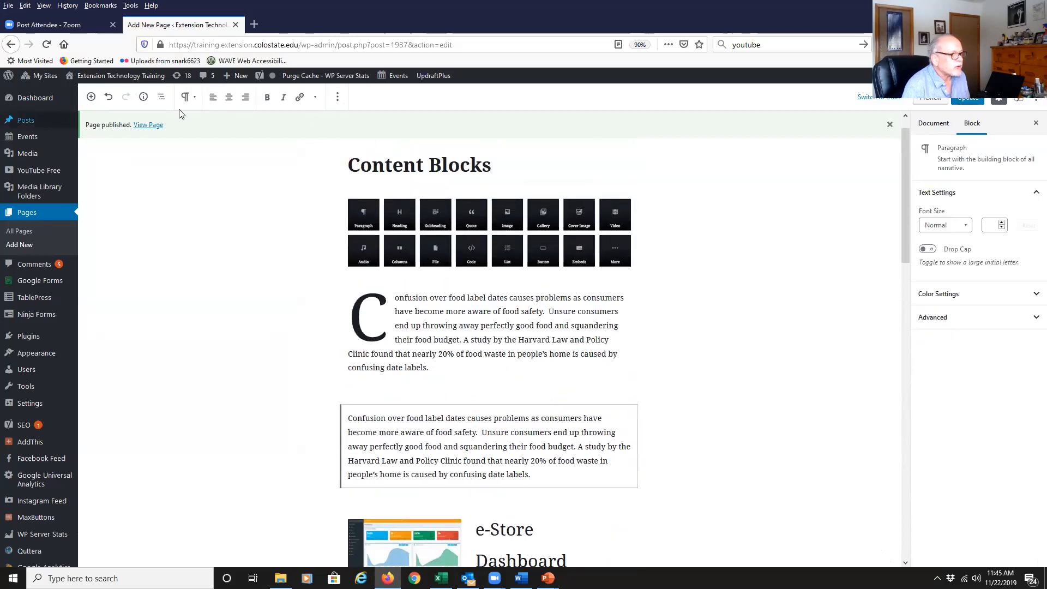
pyautogui.click(338, 98)
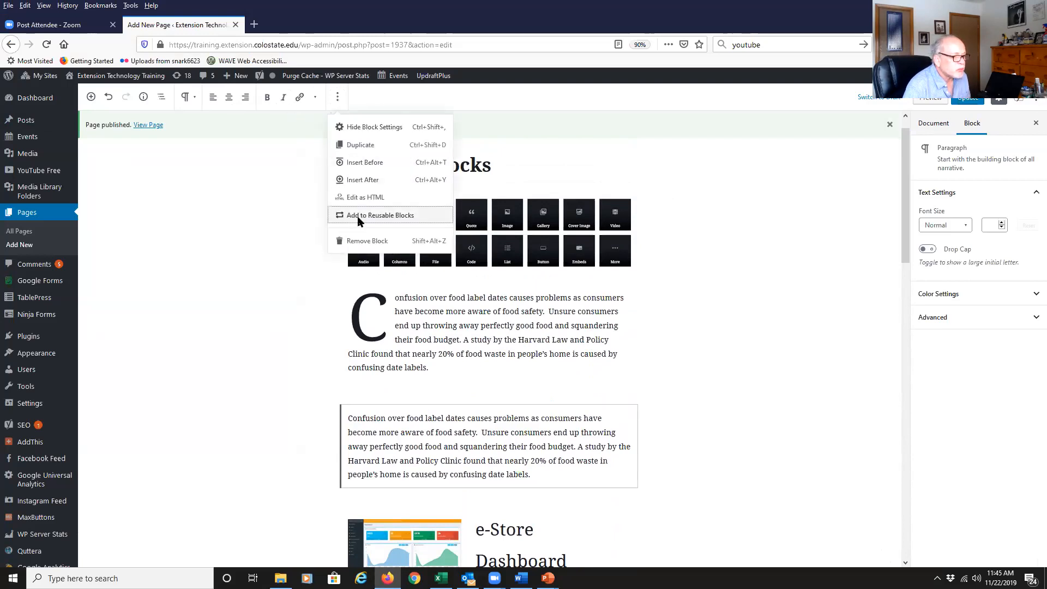
pyautogui.click(355, 221)
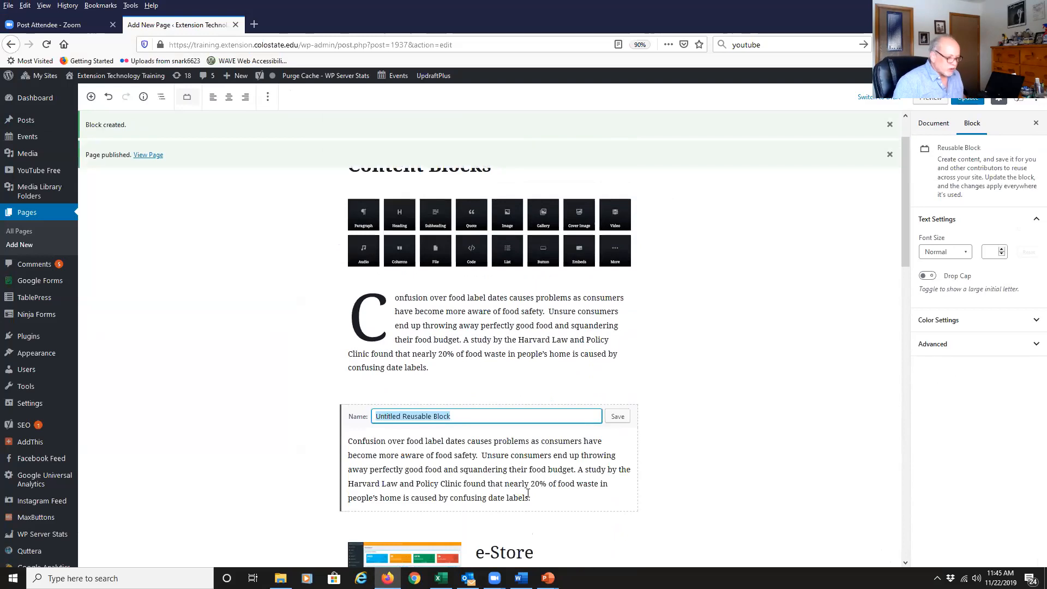
pyautogui.write('food label dates')
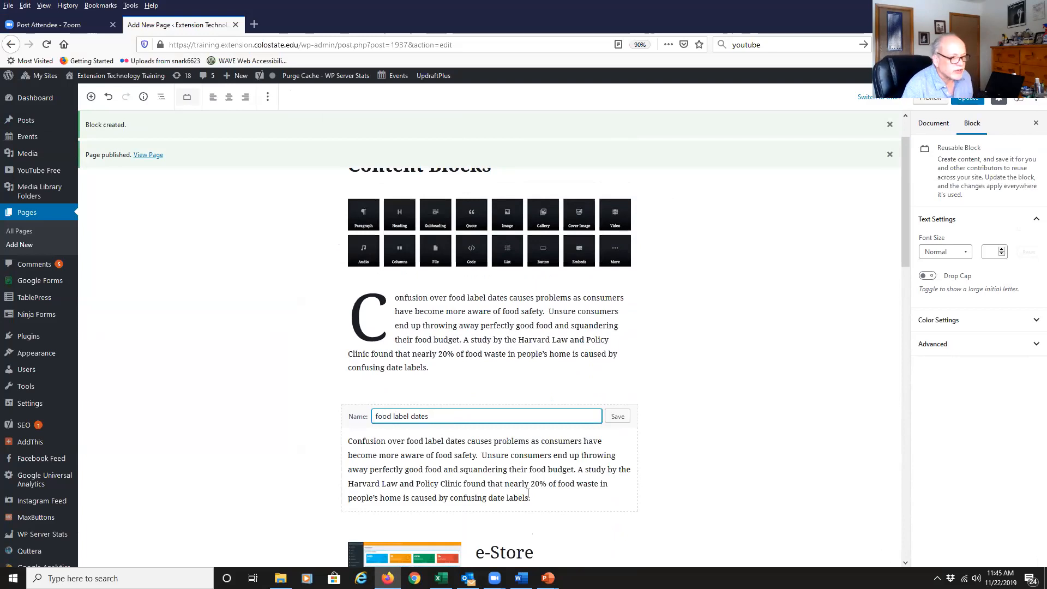
pyautogui.click(617, 417)
# - Search the block library for foo and insert the food label dates reusable block below the original one
pyautogui.click(91, 97)
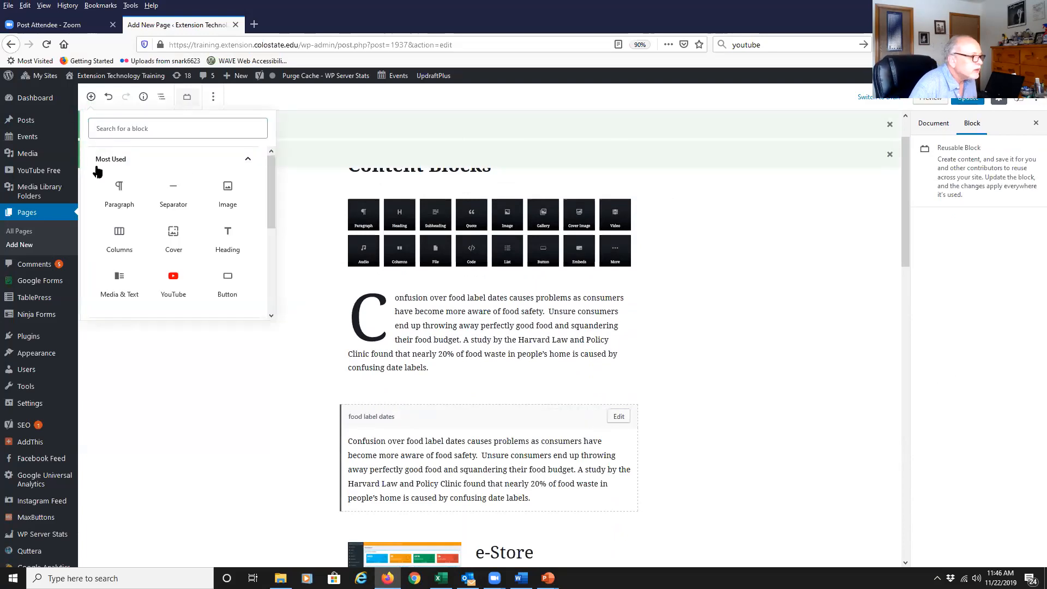
pyautogui.click(109, 128)
pyautogui.write('foo')
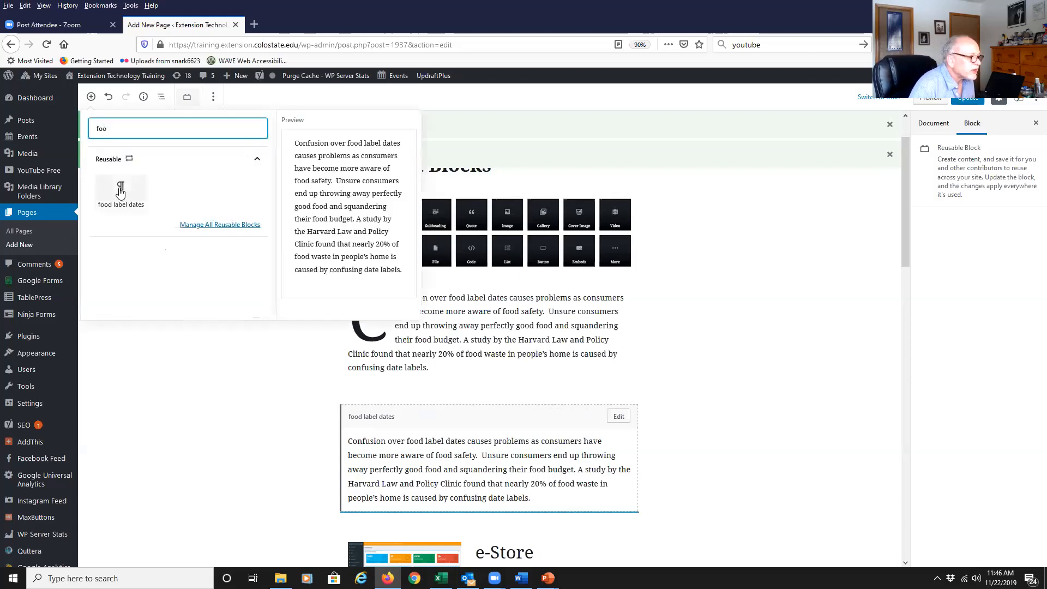
pyautogui.click(121, 193)
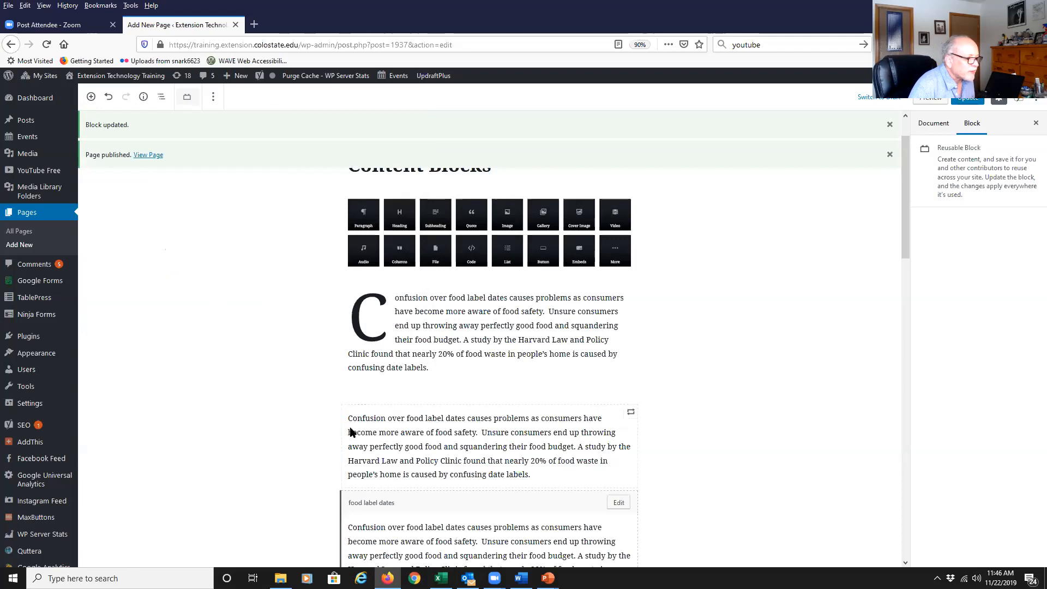
pyautogui.click(369, 432)
pyautogui.scroll(-4, 419, 471)
# - Switch to the PowerPoint slide show and advance past the Demo blocks slide to the HTML Blocks slide
pyautogui.click(489, 353)
pyautogui.click(445, 257)
pyautogui.click(444, 329)
pyautogui.click(444, 249)
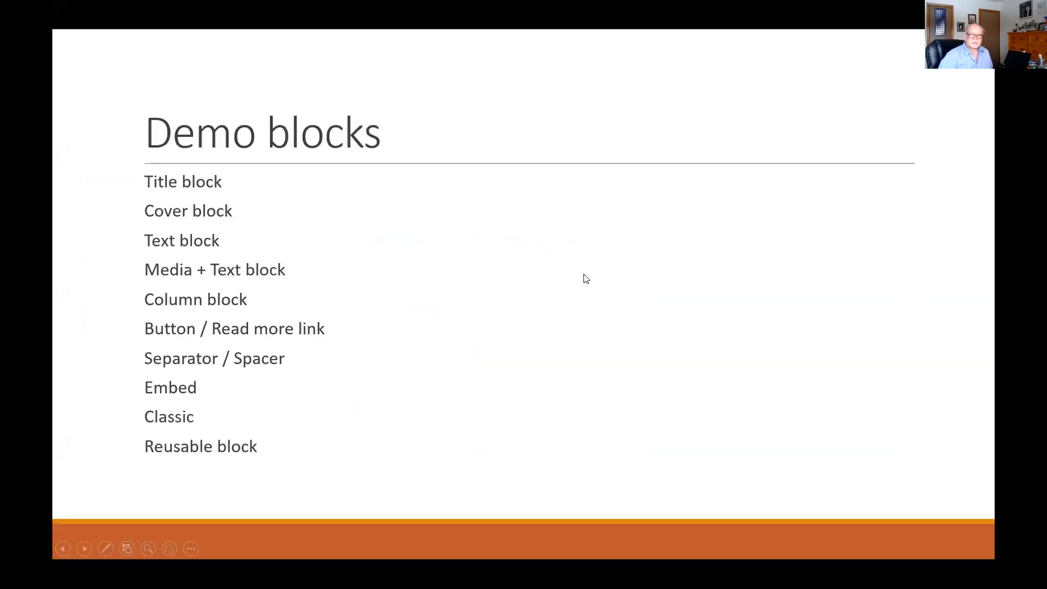
pyautogui.click(584, 275)
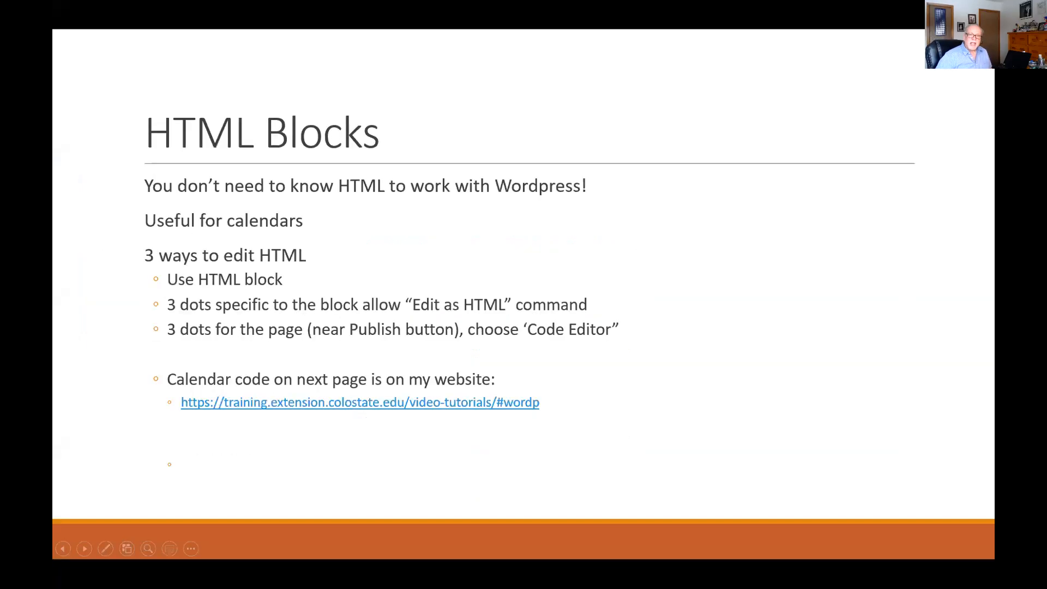